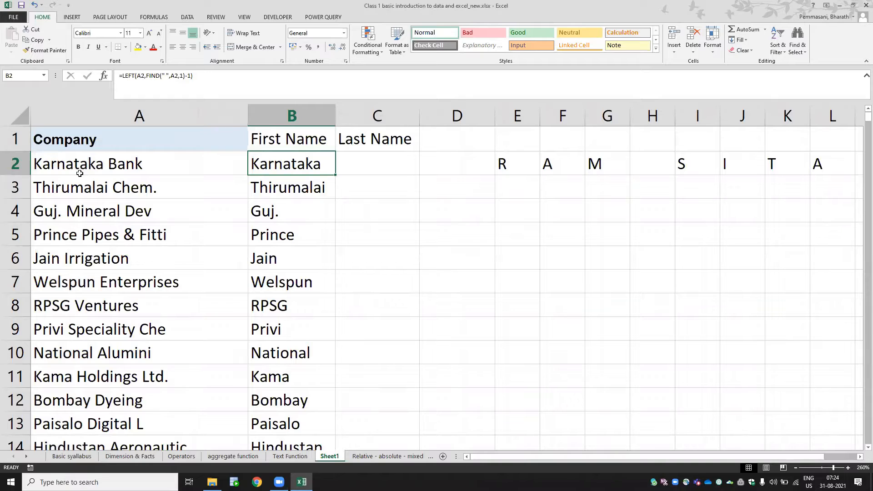
# - Inspect the LEFT and FIND formula that extracts the first name in cell B2
pyautogui.press('F2')
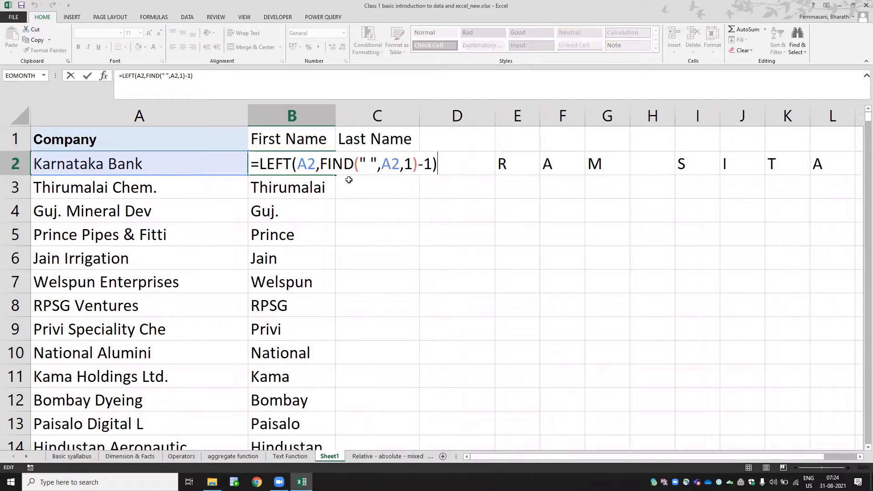
pyautogui.press('Tab')
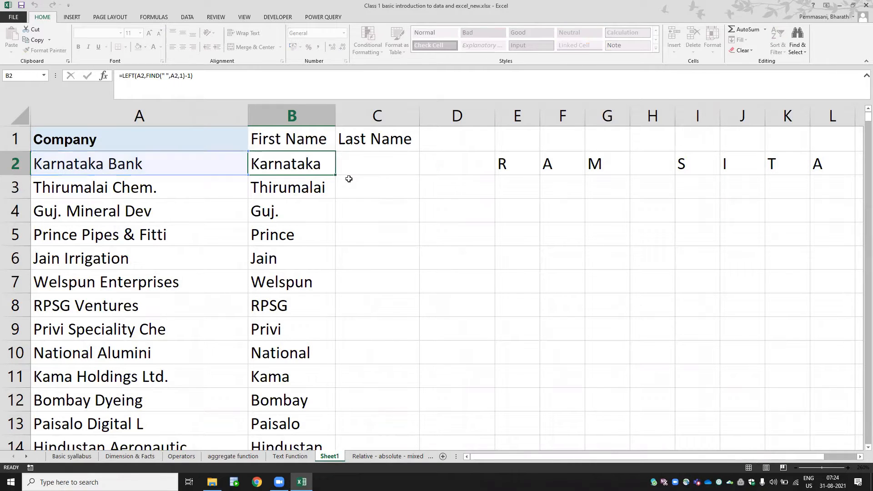
# - Number the character positions of RAM SITA from 1 to 8 in cells E1 through L1
pyautogui.press('Right')
pyautogui.press('Right')
pyautogui.press('Right')
pyautogui.press('Right')
pyautogui.press('Up')
pyautogui.press('Right')
pyautogui.press('Right')
pyautogui.press('Right')
pyautogui.press('Right')
pyautogui.press('Right')
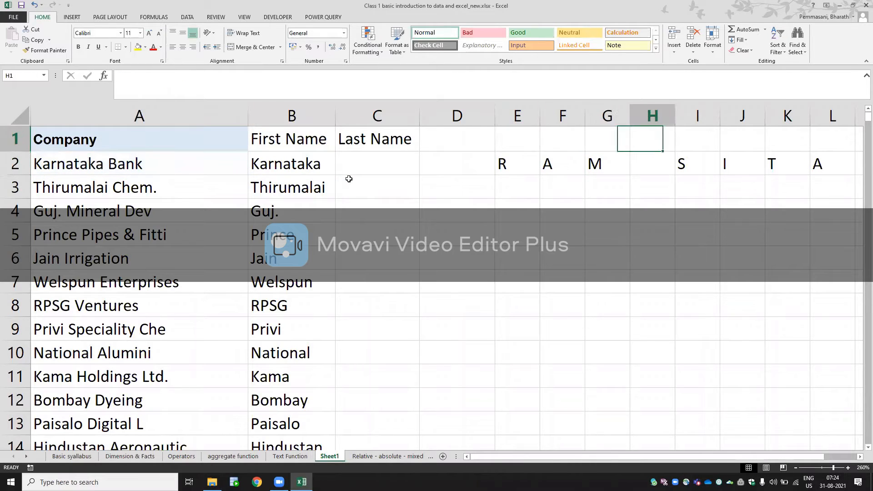
pyautogui.press('Right')
pyautogui.press('Right')
pyautogui.press('Left')
pyautogui.press('Left')
pyautogui.press('Left')
pyautogui.press('Left')
pyautogui.press('Left')
pyautogui.press('Left')
pyautogui.press('Left')
pyautogui.press('Left')
pyautogui.press('Left')
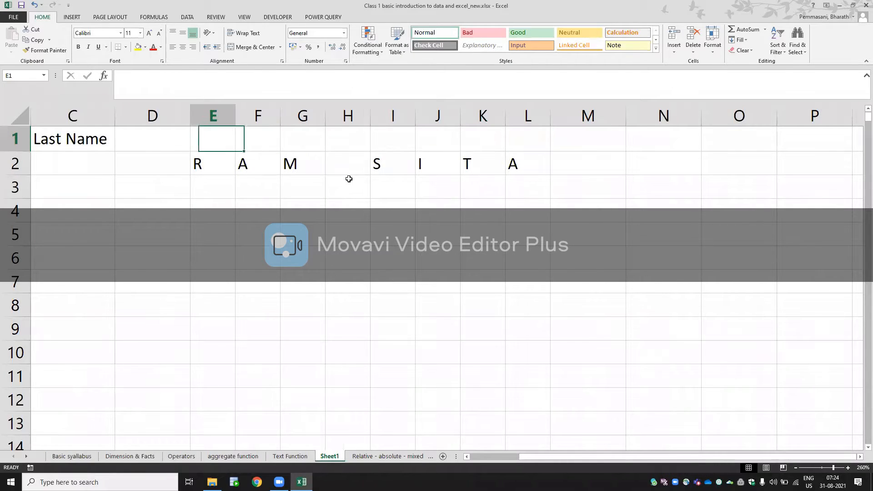
pyautogui.write('1')
pyautogui.press('Right')
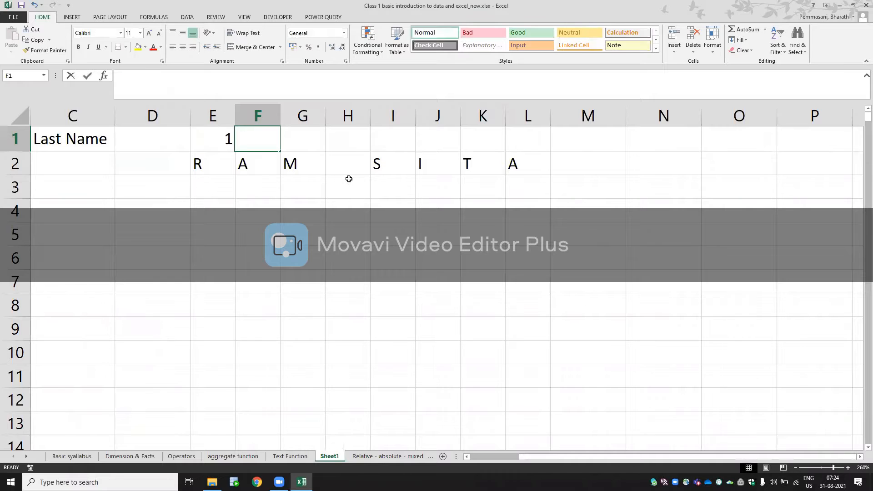
pyautogui.write('2')
pyautogui.press('Right')
pyautogui.write('3')
pyautogui.press('Right')
pyautogui.write('4')
pyautogui.press('Right')
pyautogui.write('5')
pyautogui.press('Right')
pyautogui.write('6')
pyautogui.press('Right')
pyautogui.write('7')
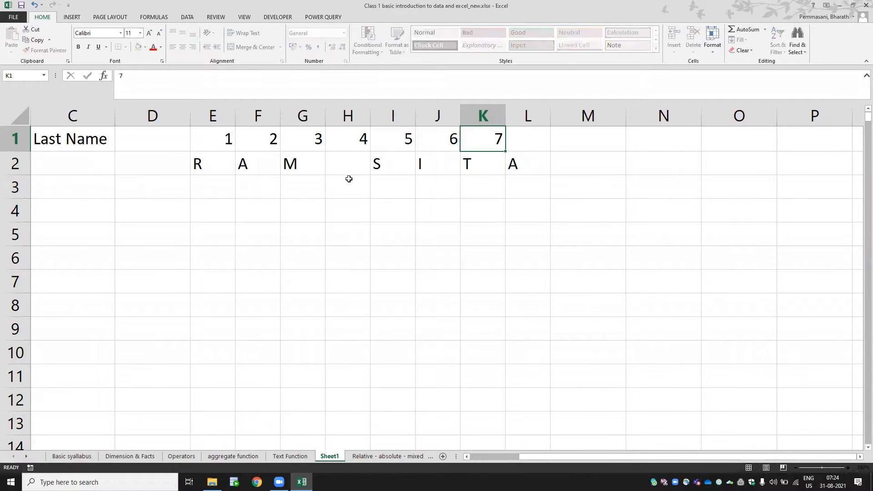
pyautogui.press('Right')
pyautogui.write('8')
pyautogui.press('Down')
pyautogui.press('Down')
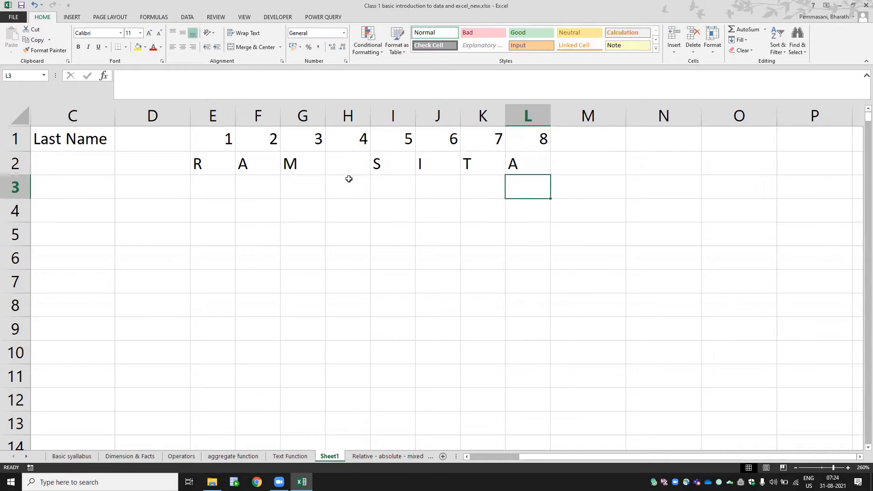
# - Merge and center cells E4 through L4 below the spelled-out letters
pyautogui.press('Left')
pyautogui.press('Left')
pyautogui.press('Left')
pyautogui.press('Left')
pyautogui.press('Left')
pyautogui.press('Left')
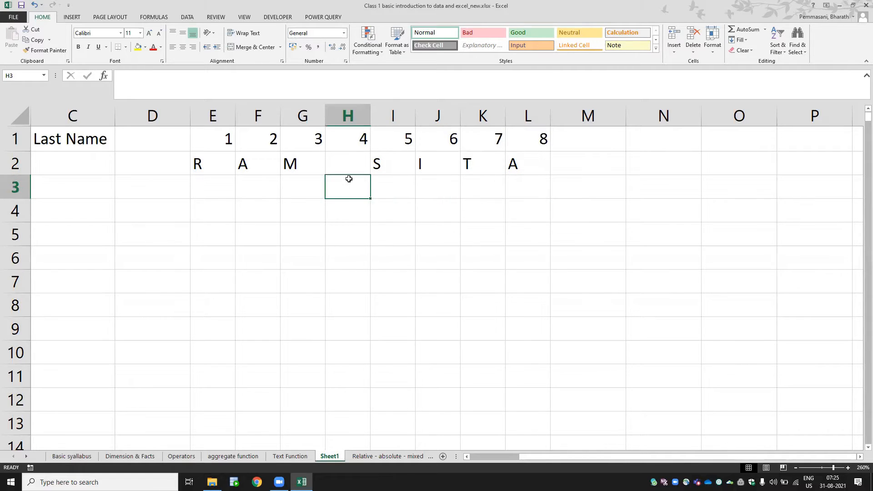
pyautogui.press('Down')
pyautogui.press('Down')
pyautogui.press('Up')
pyautogui.press('Left')
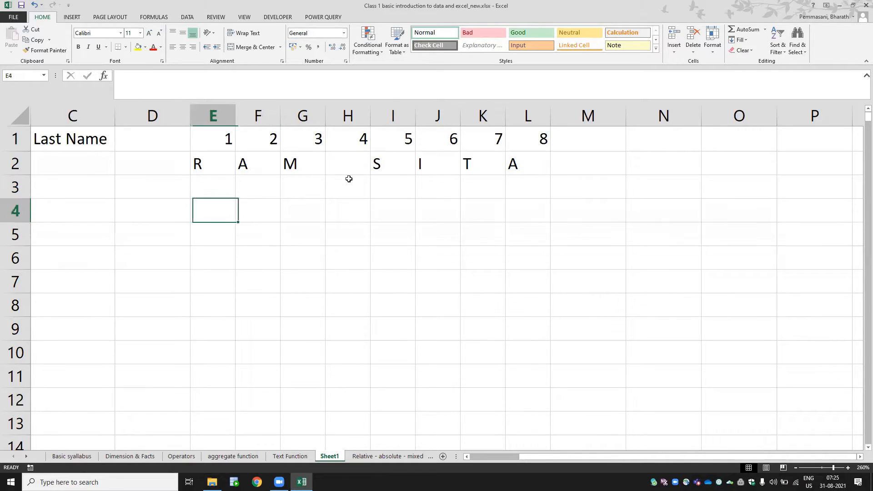
pyautogui.hotkey('shift', 'Right')
pyautogui.hotkey('shift', 'Right')
pyautogui.hotkey('shift', 'Right')
pyautogui.hotkey('shift', 'Right')
pyautogui.hotkey('shift', 'Right')
pyautogui.hotkey('shift', 'Right')
pyautogui.hotkey('shift', 'Right')
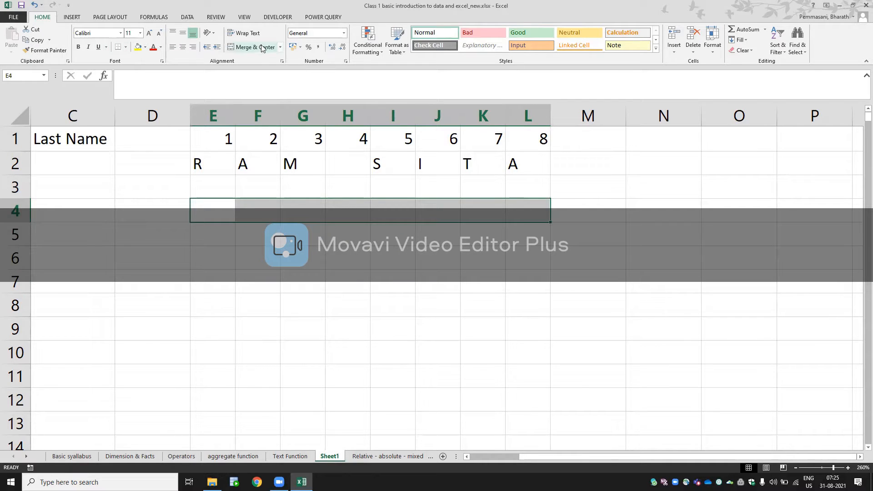
pyautogui.click(332, 294)
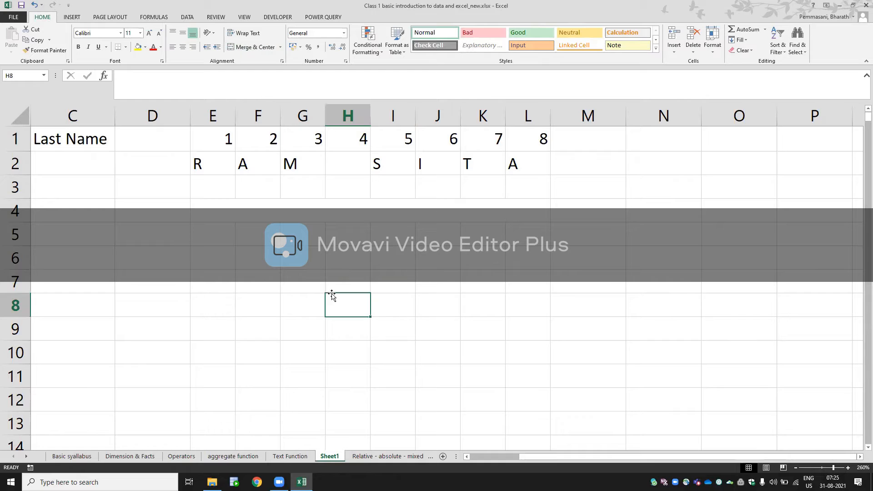
pyautogui.press('Up')
pyautogui.press('Up')
pyautogui.press('Up')
pyautogui.press('Up')
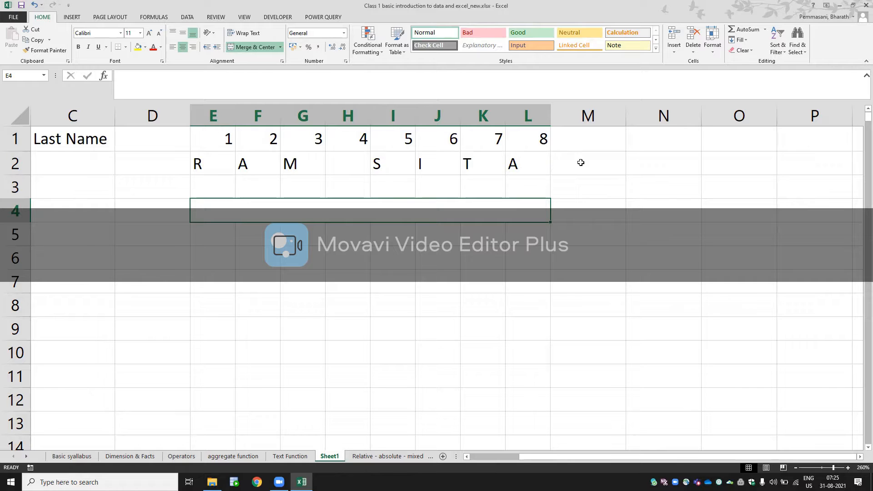
# - Enter the total length 8 in cell N2 and label it LEN in O2
pyautogui.click(648, 159)
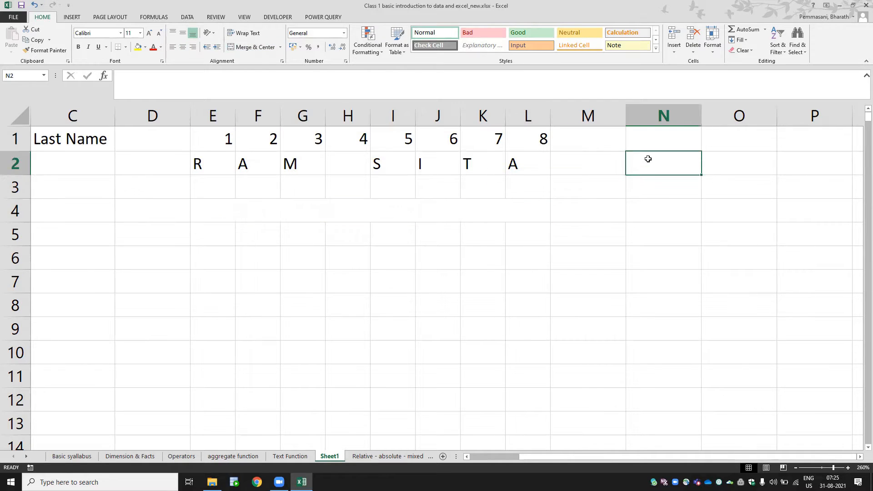
pyautogui.write('8')
pyautogui.press('Return')
pyautogui.press('Left')
pyautogui.press('Up')
pyautogui.press('Right')
pyautogui.press('Right')
pyautogui.write('LE')
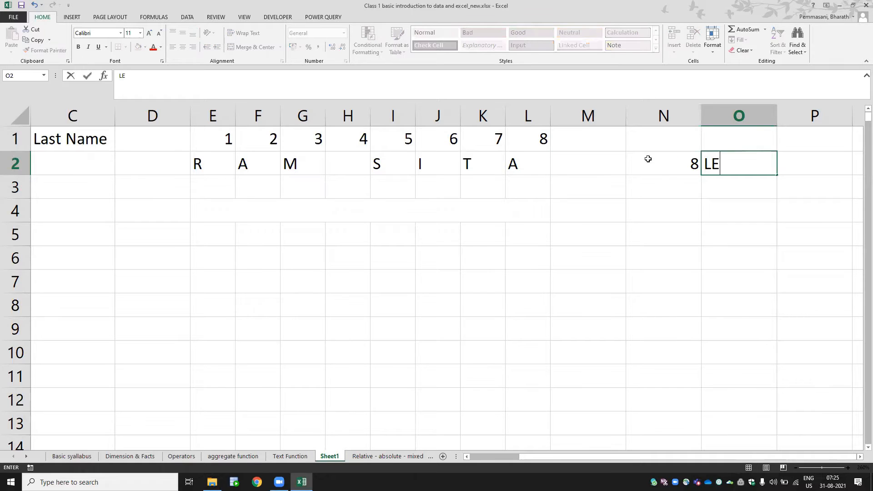
pyautogui.write('N')
pyautogui.press('Return')
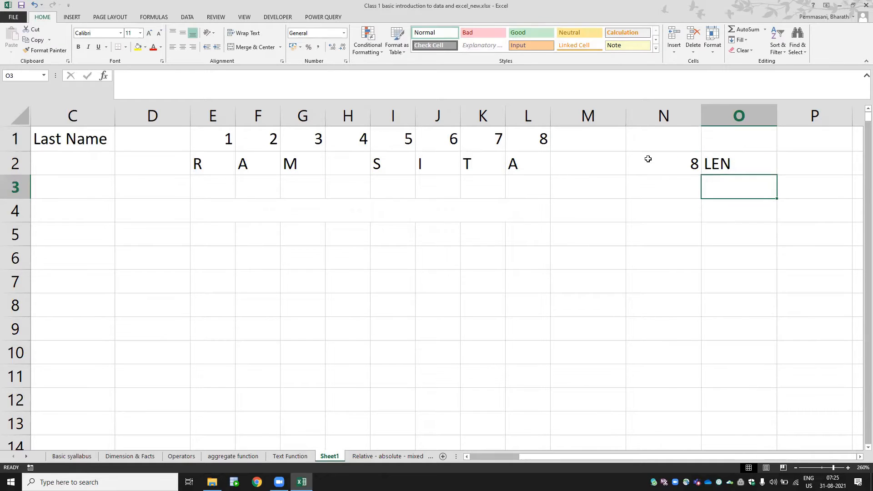
pyautogui.press('Left')
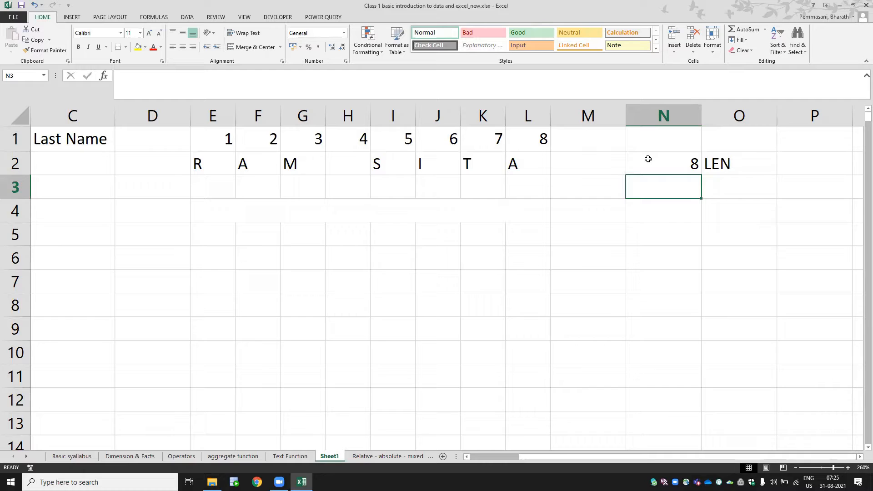
# - Fill the letter cells E2 through L2 with yellow, and recolor E1 through H2 in light blue
pyautogui.moveTo(194, 166); pyautogui.dragTo(552, 177)
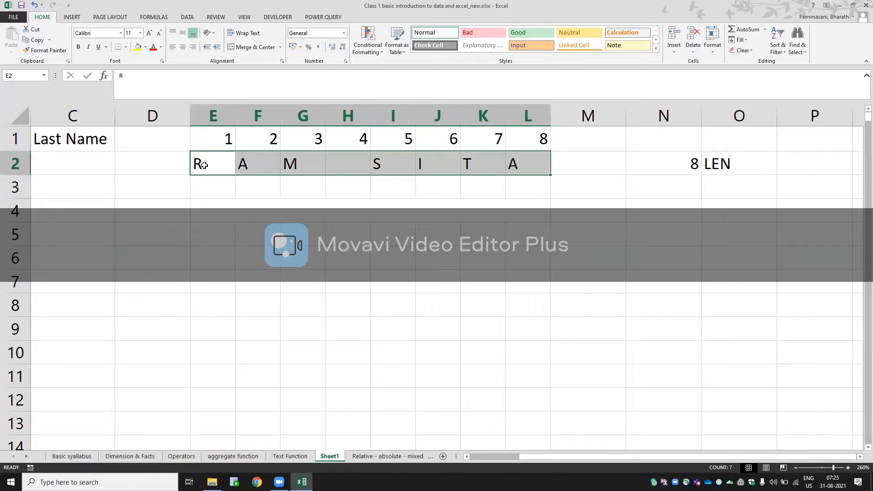
pyautogui.click(137, 47)
pyautogui.moveTo(206, 160); pyautogui.dragTo(363, 159)
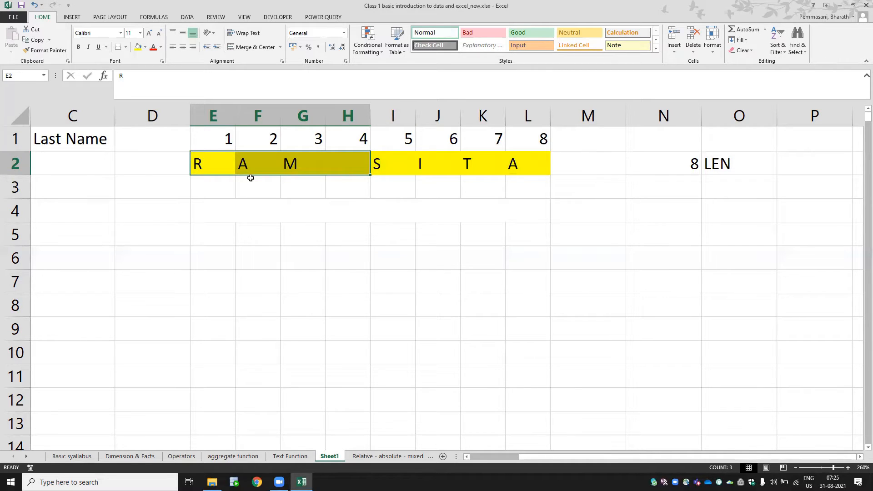
pyautogui.moveTo(214, 147); pyautogui.dragTo(341, 169)
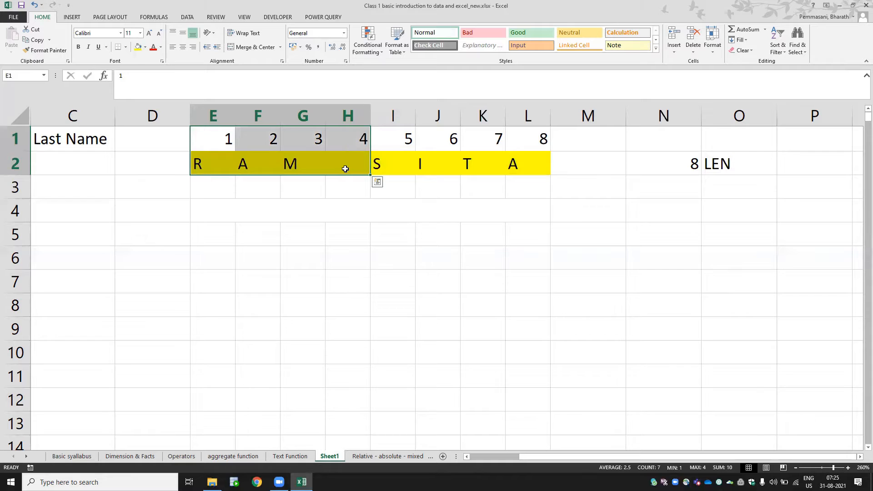
pyautogui.click(145, 47)
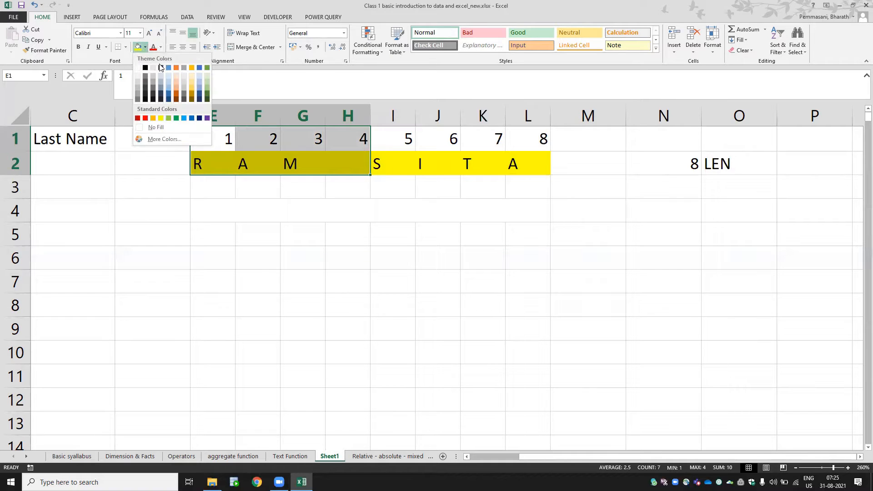
pyautogui.click(197, 85)
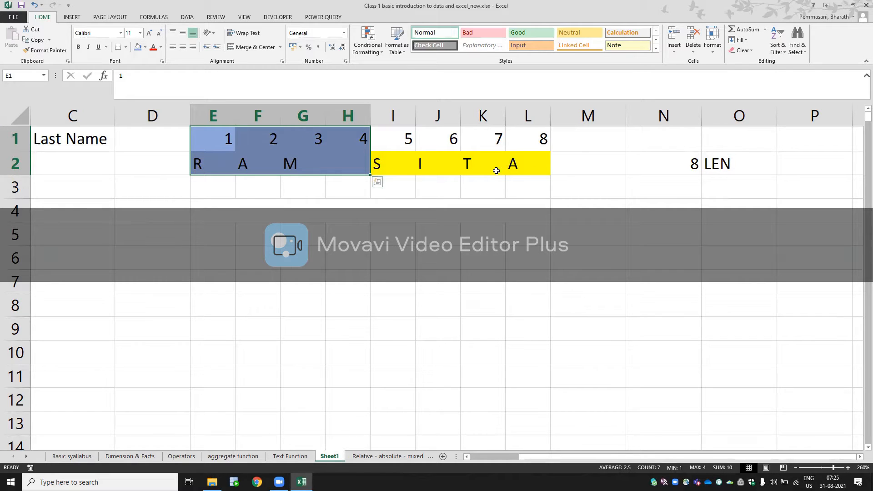
# - Enter the space position 4 in cell N3 and label it FIND in O3
pyautogui.click(656, 186)
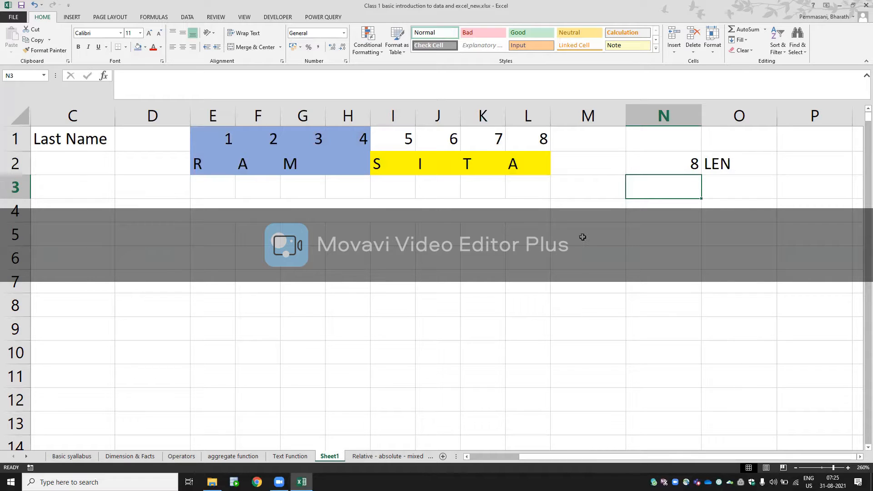
pyautogui.write('4')
pyautogui.press('Tab')
pyautogui.write('FIND')
pyautogui.press('Return')
pyautogui.press('Left')
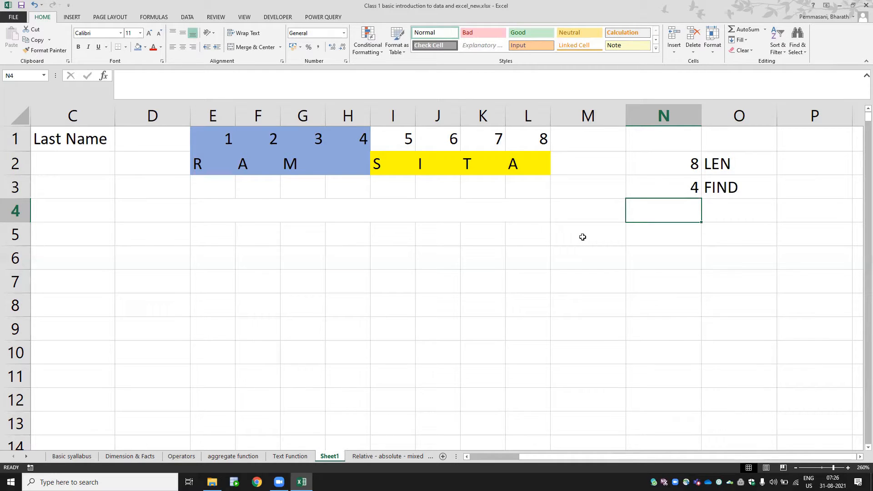
# - Subtract the FIND value from the LEN value in cell N4 with the formula =N2-N3
pyautogui.write('=')
pyautogui.press('Up')
pyautogui.press('Up')
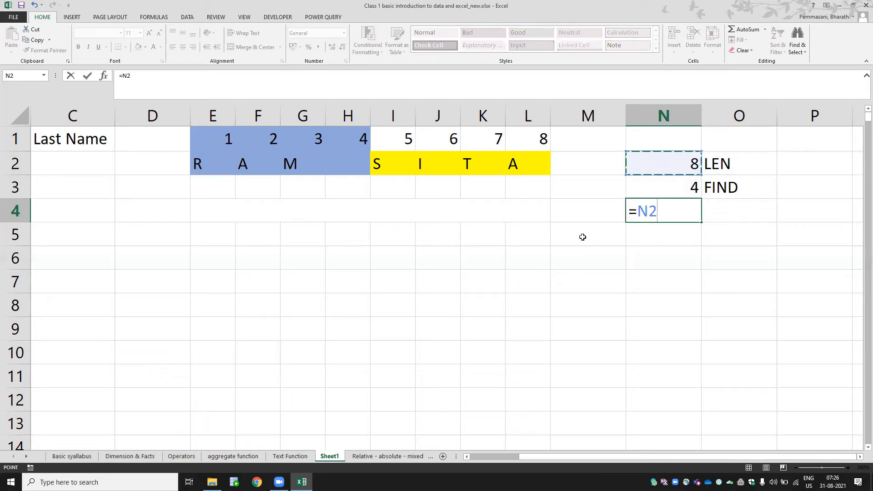
pyautogui.write('-')
pyautogui.press('Up')
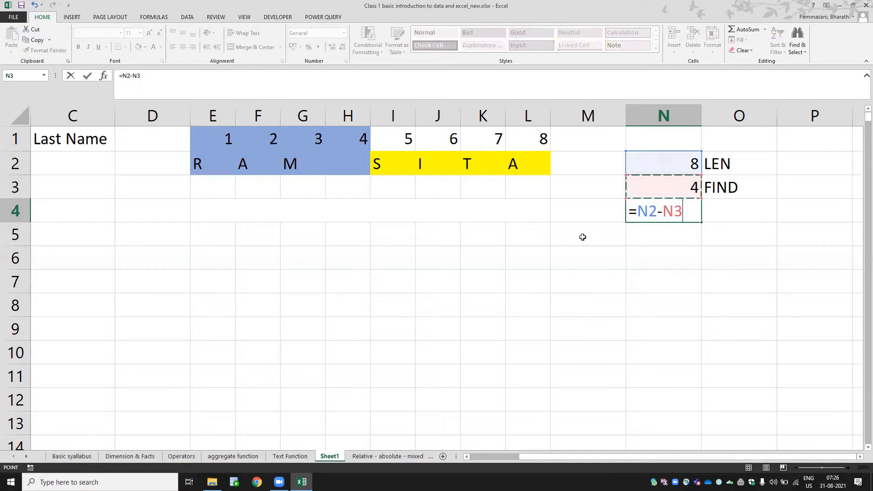
pyautogui.press('Return')
pyautogui.press('Up')
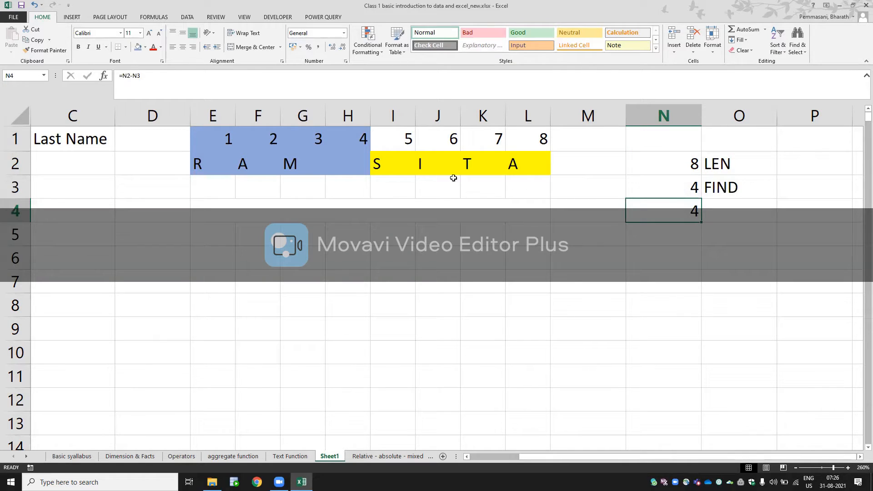
pyautogui.click(338, 215)
pyautogui.write('=RI')
pyautogui.press('Tab')
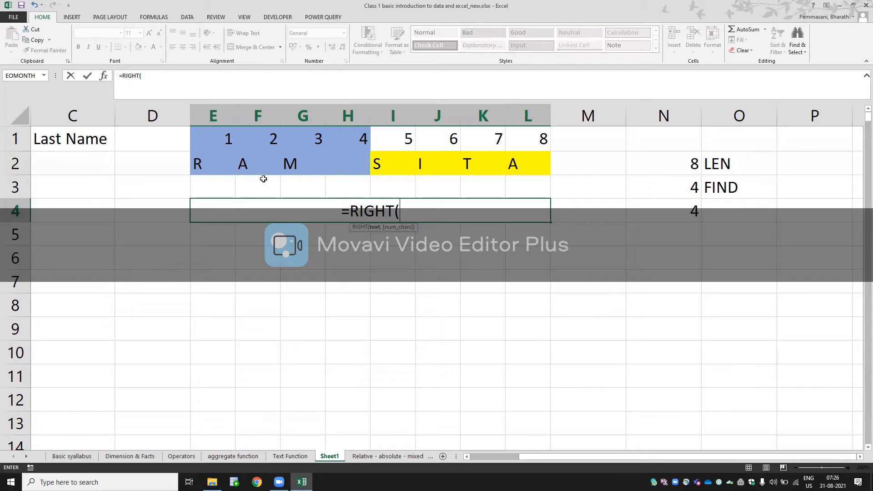
pyautogui.press('Escape')
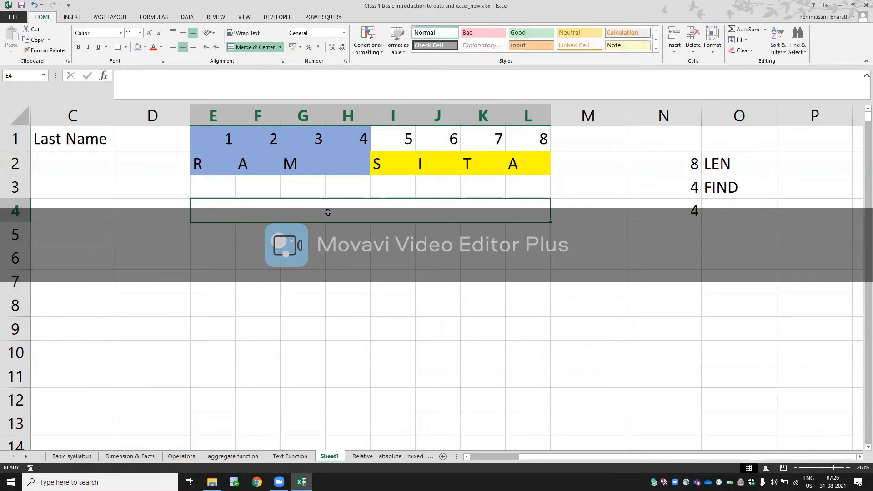
# - Enter the sample text RAM SITA in cell E6
pyautogui.press('Down')
pyautogui.press('Down')
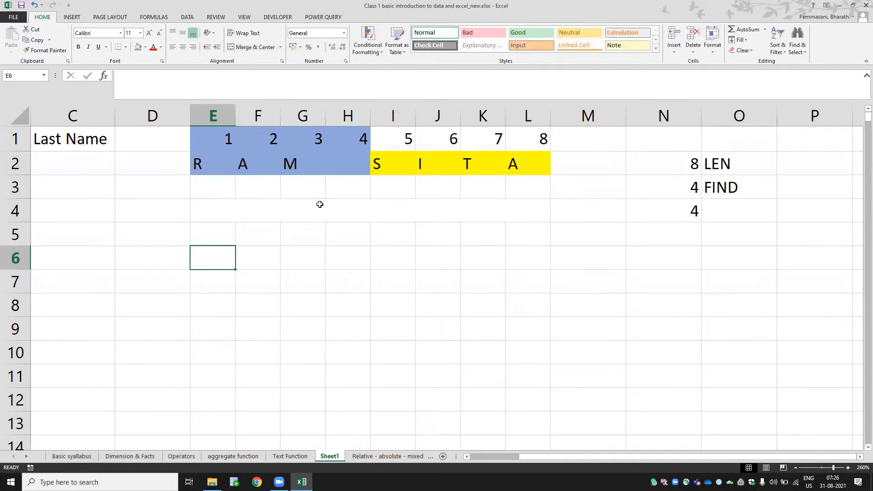
pyautogui.write('RAM SITA')
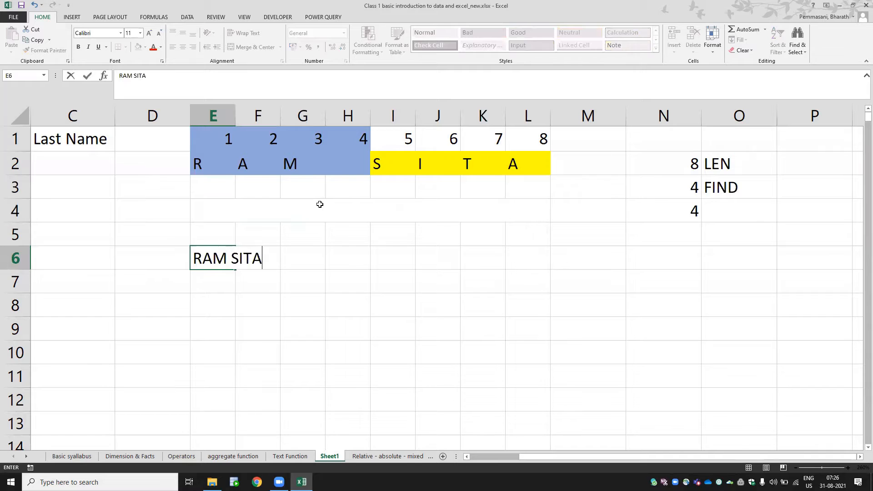
pyautogui.press('Return')
# - Begin a RIGHT formula in merged cell E4 on the text in E6, with LEN(E6) starting its character count
pyautogui.press('Up')
pyautogui.press('Up')
pyautogui.press('Up')
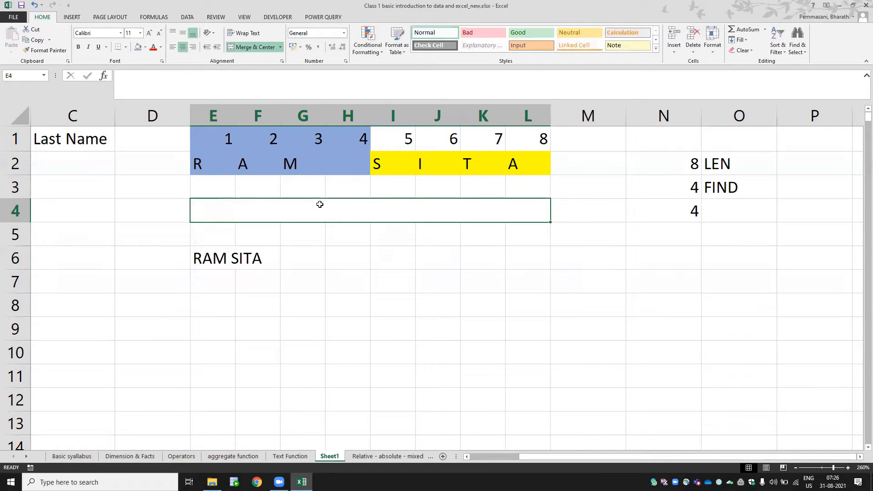
pyautogui.write('=RA')
pyautogui.press('BackSpace')
pyautogui.press('BackSpace')
pyautogui.write('RIGHT(')
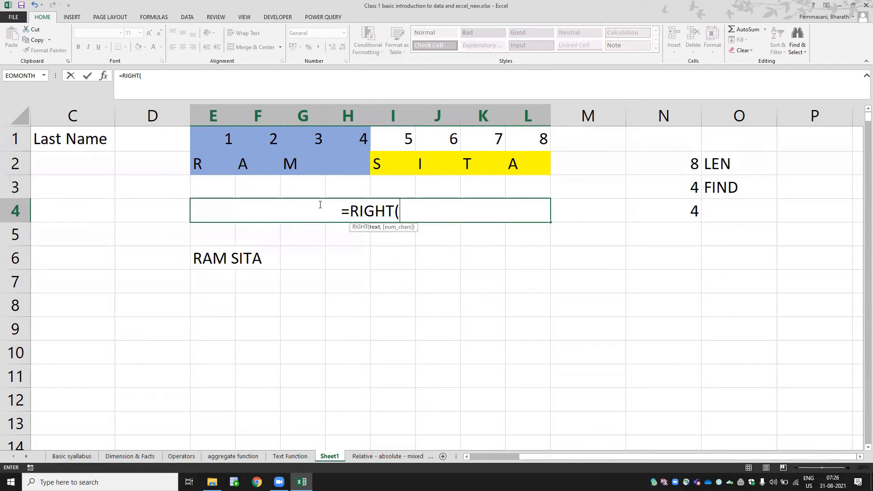
pyautogui.click(221, 259)
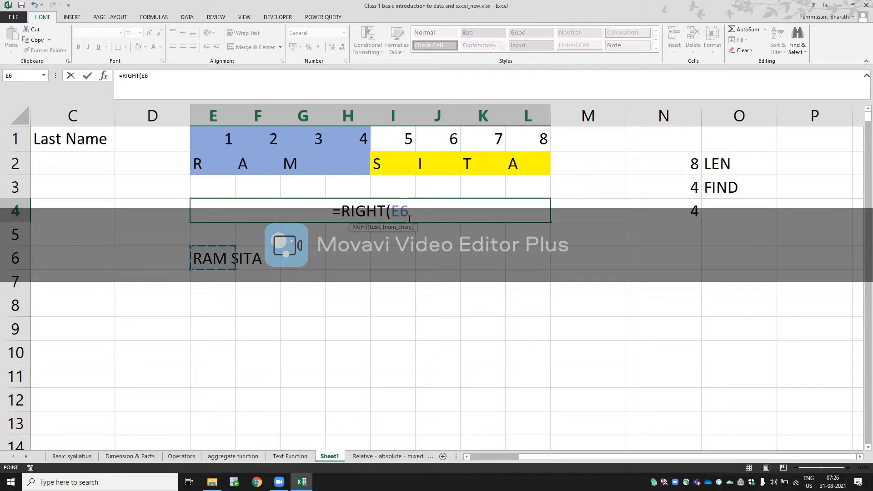
pyautogui.write(',')
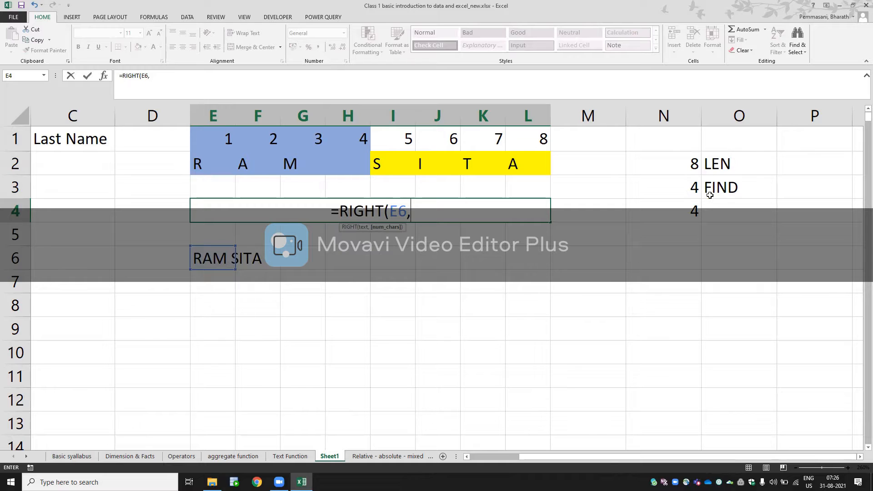
pyautogui.write('LEN(')
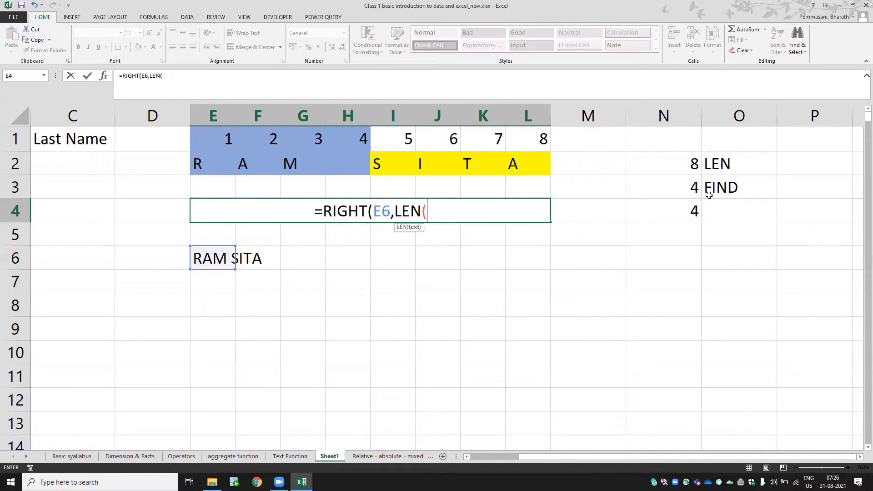
pyautogui.click(222, 261)
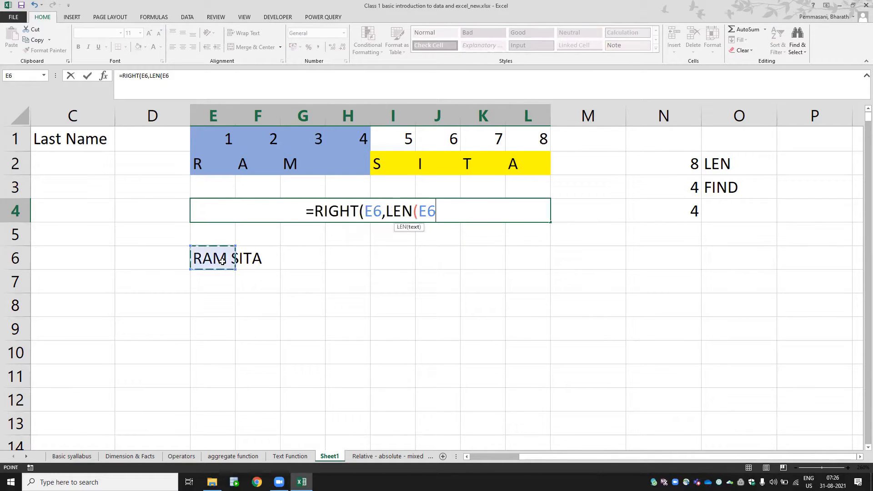
pyautogui.write(')')
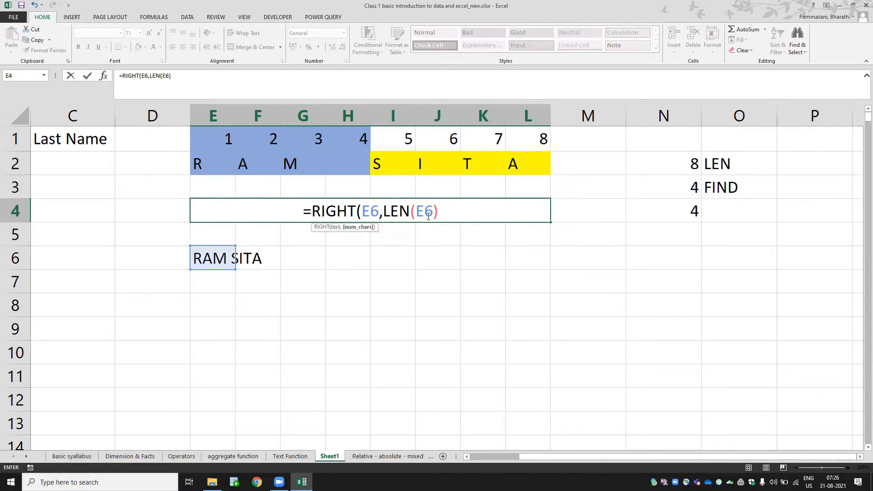
pyautogui.write('-FIND(" "')
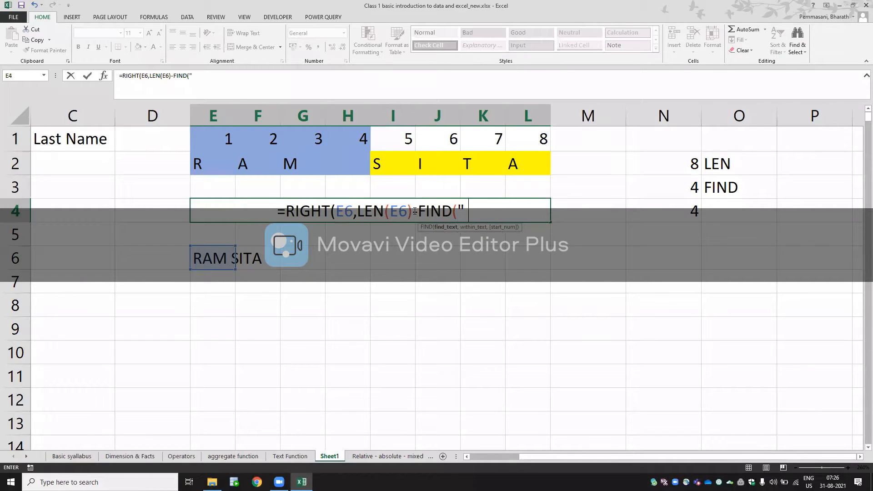
pyautogui.write(',')
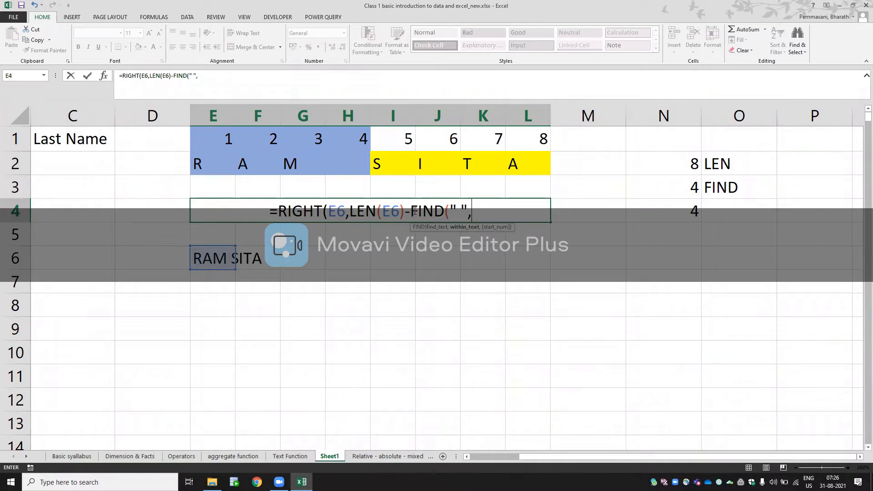
# - Complete the E4 formula by subtracting the space position, giving =RIGHT(E6,LEN(E6)-FIND(" ",E6,1))
pyautogui.click(215, 260)
pyautogui.write(',1)')
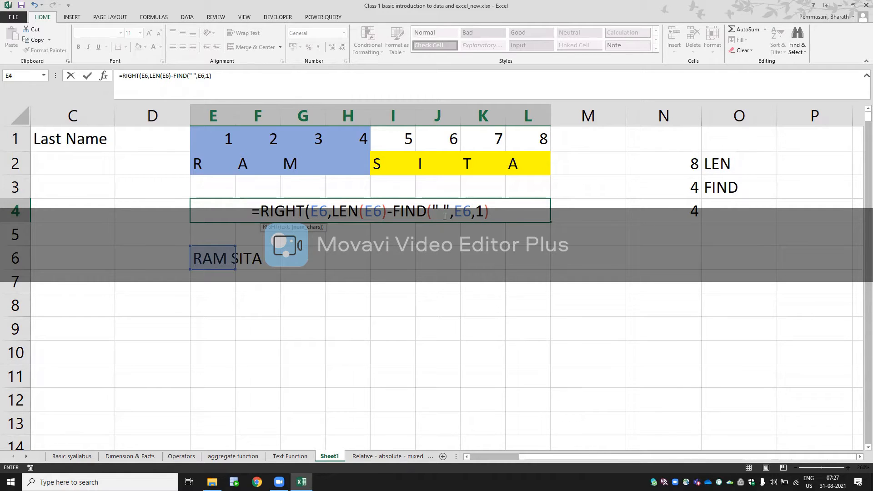
pyautogui.write(')')
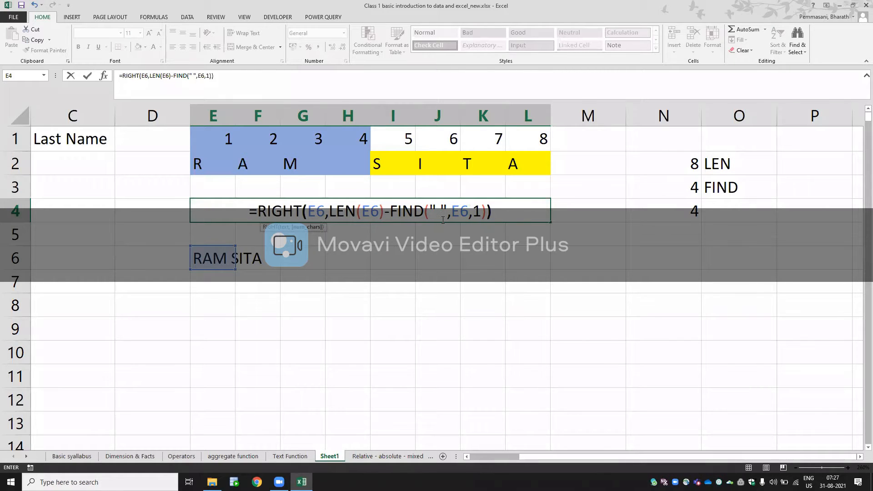
pyautogui.press('Return')
pyautogui.press('Right')
pyautogui.press('Up')
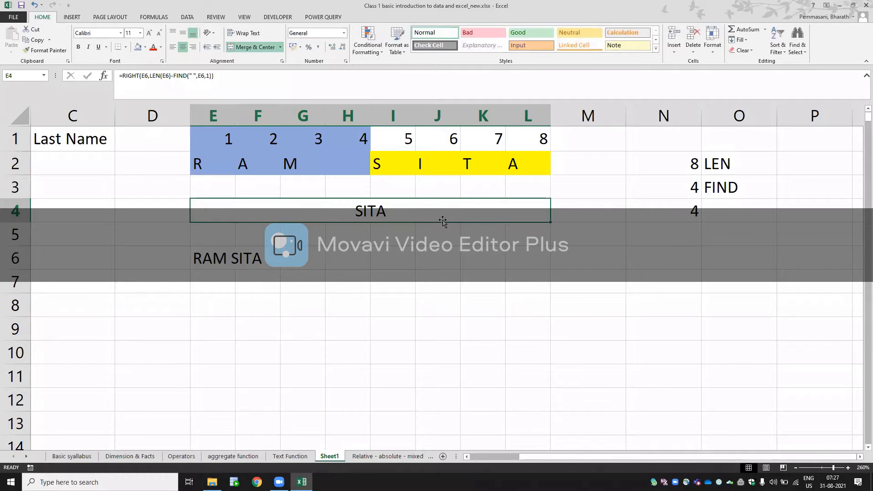
pyautogui.press('F2')
pyautogui.press('Escape')
# - Begin the Last Name formula in C2 as =RIGHT(A2,LEN(A2)- for the first company
pyautogui.press('Left')
pyautogui.press('Left')
pyautogui.press('Left')
pyautogui.press('Left')
pyautogui.press('Right')
pyautogui.press('Right')
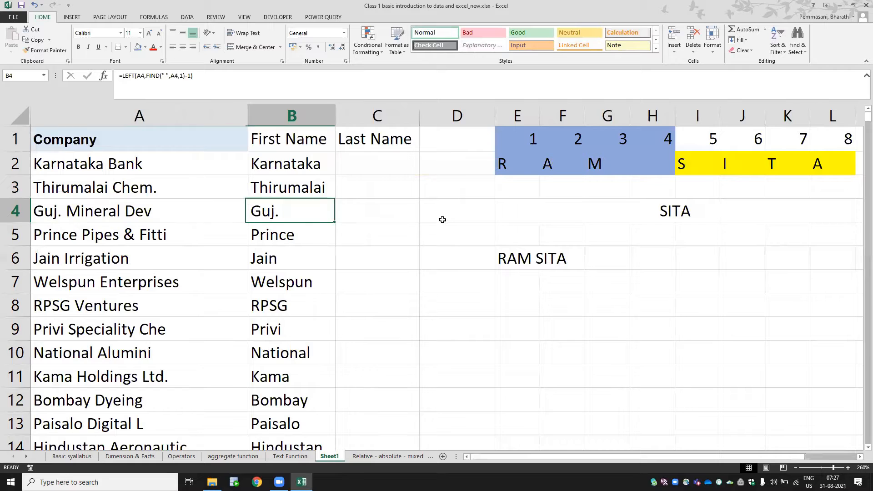
pyautogui.press('Up')
pyautogui.press('Up')
pyautogui.press('Left')
pyautogui.press('Right')
pyautogui.write('=RIGHT(')
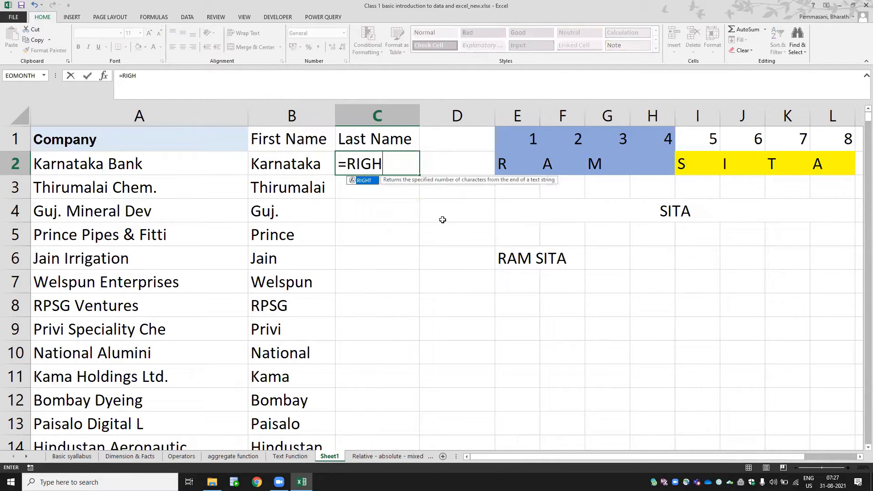
pyautogui.press('Left')
pyautogui.press('Left')
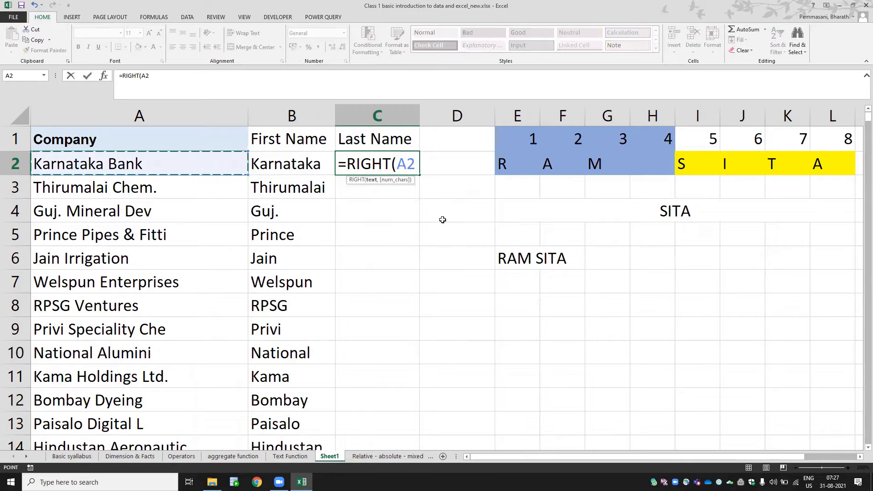
pyautogui.write(',LEN')
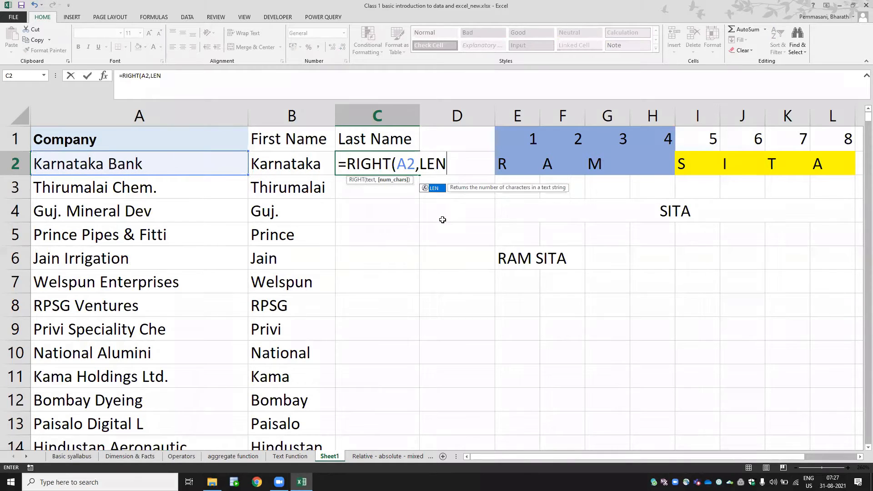
pyautogui.write('(')
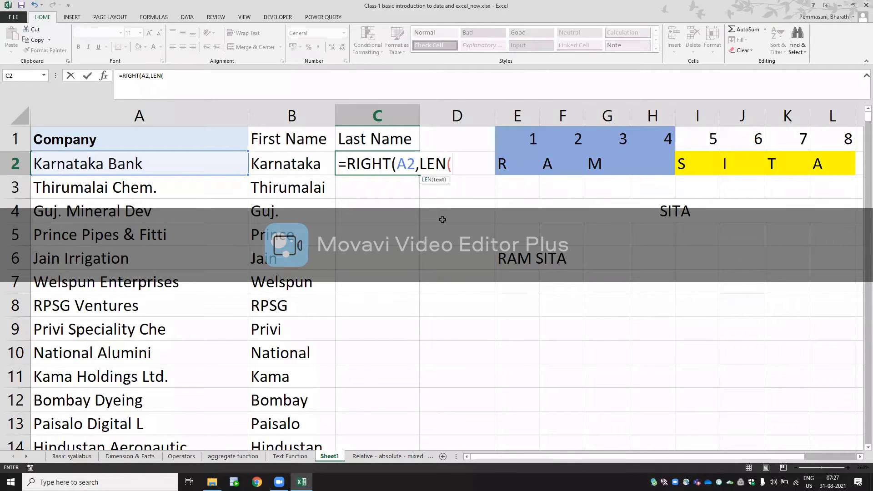
pyautogui.click(187, 170)
pyautogui.write(')-')
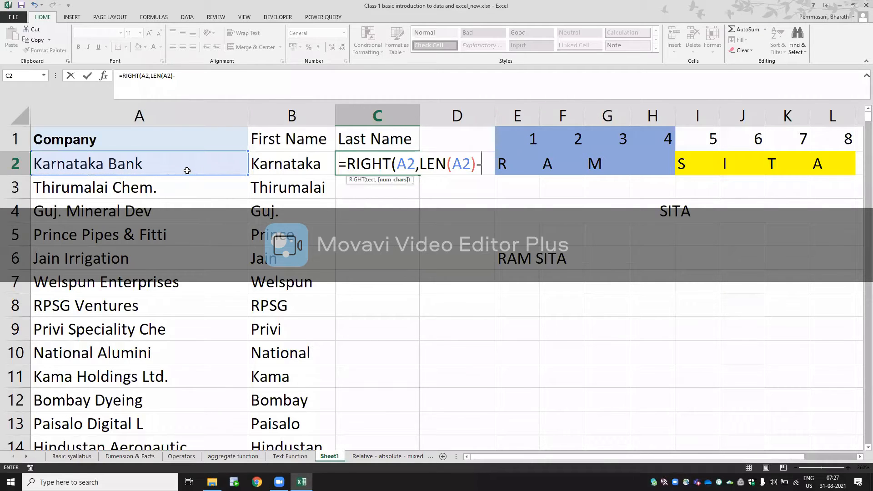
pyautogui.write('RIG')
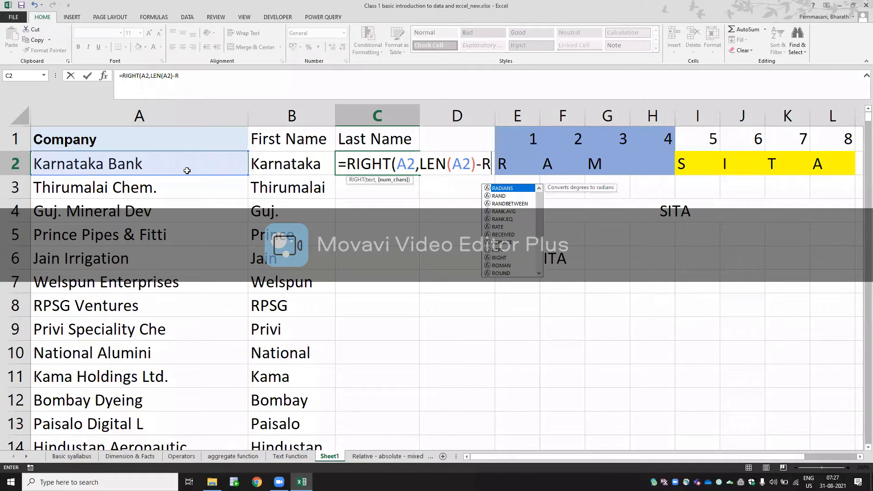
# - Complete the C2 formula with the space position, giving =RIGHT(A2,LEN(A2)-FIND(" ",A2,1))
pyautogui.press('BackSpace')
pyautogui.press('BackSpace')
pyautogui.press('BackSpace')
pyautogui.write('FIND')
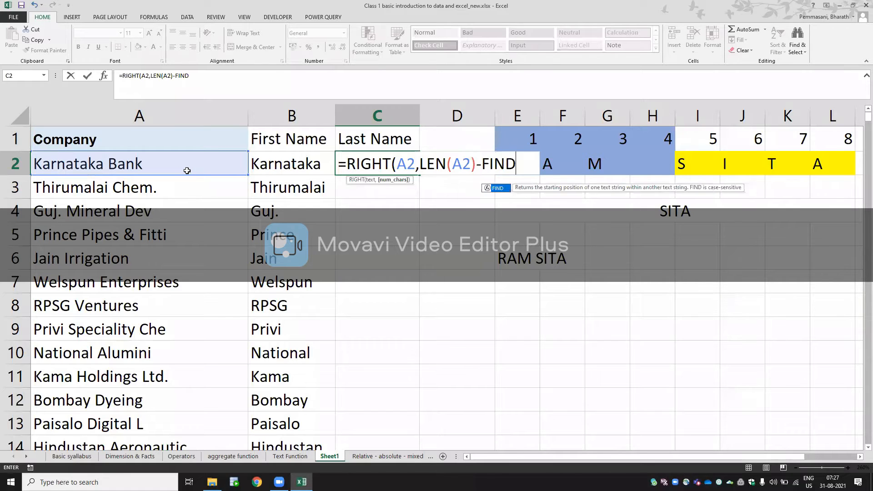
pyautogui.write('(" "')
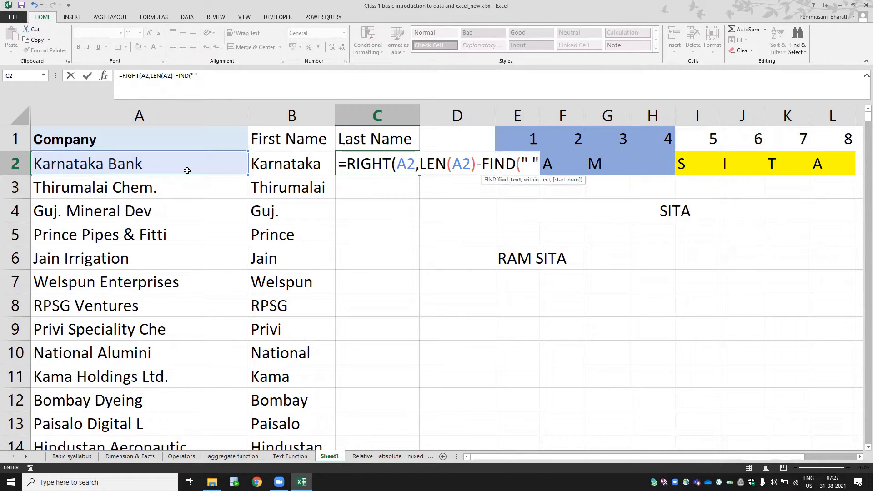
pyautogui.write(',')
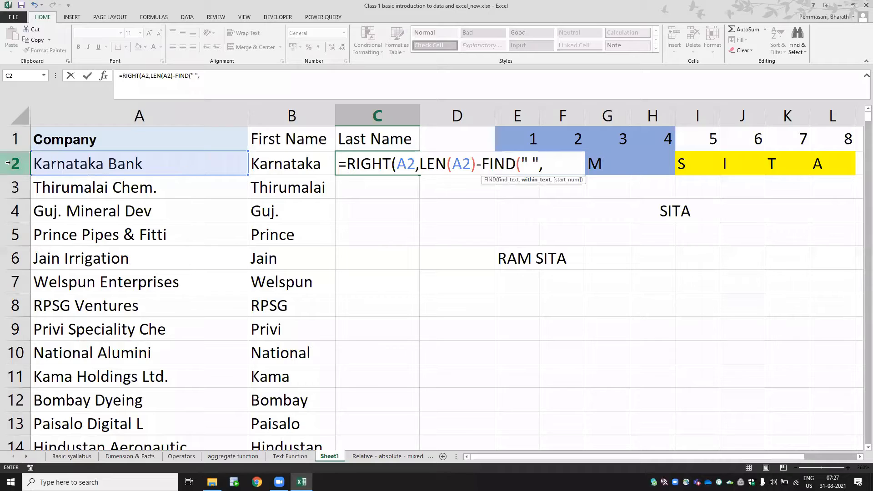
pyautogui.click(85, 165)
pyautogui.write(',1')
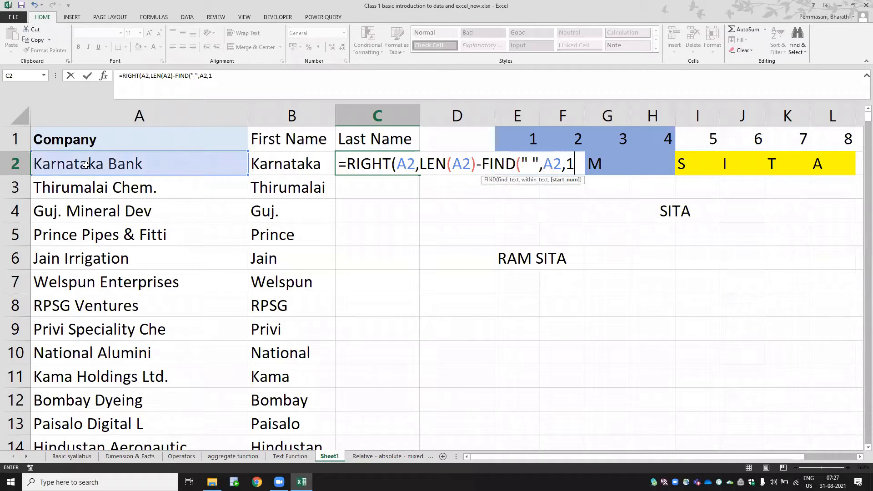
pyautogui.write(')')
pyautogui.press('Return')
pyautogui.press('Up')
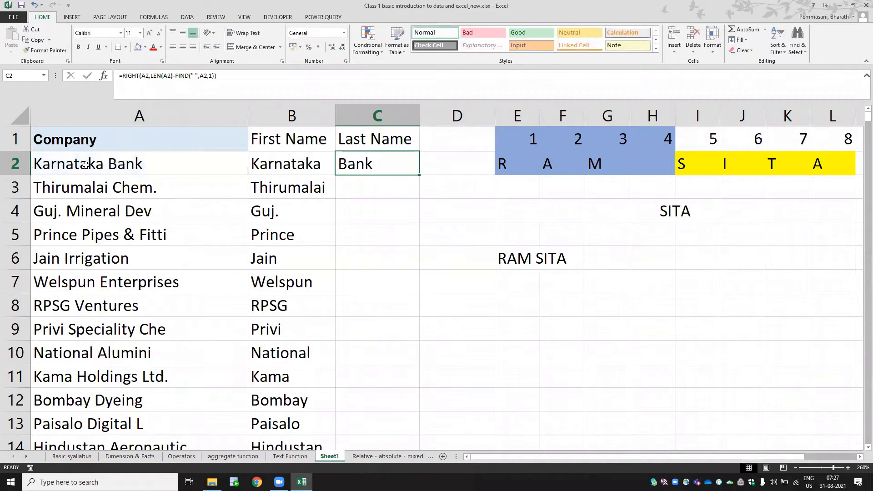
# - Copy the Last Name formula from C2 down column C to row 429
pyautogui.hotkey('ctrl', 'c')
pyautogui.press('Left')
pyautogui.hotkey('ctrl', 'Down')
pyautogui.press('Right')
pyautogui.hotkey('ctrl', 'shift', 'Up')
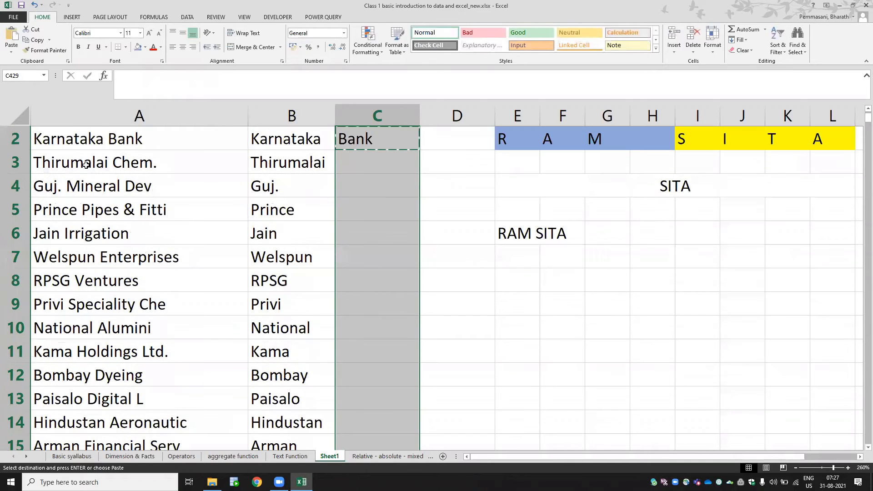
pyautogui.press('Return')
# - AutoFit the width of column C to its contents
pyautogui.hotkey('ctrl', 'space')
pyautogui.press('alt')
pyautogui.press('h')
pyautogui.press('o')
pyautogui.press('i')
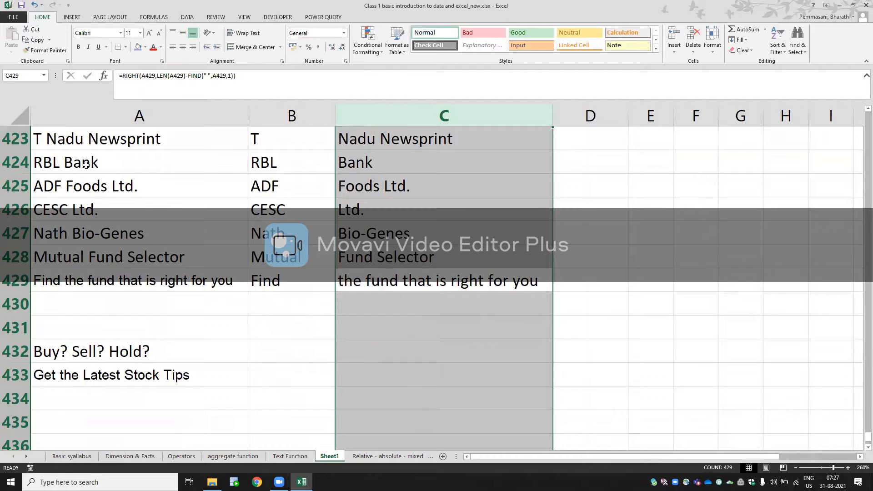
# - Compare the extracted first and last names in columns B and C with the company names in column A
pyautogui.hotkey('ctrl', 'Up')
pyautogui.press('Down')
pyautogui.press('Down')
pyautogui.press('Down')
pyautogui.press('Down')
pyautogui.press('Down')
pyautogui.press('Down')
pyautogui.press('Down')
pyautogui.press('Down')
pyautogui.press('Down')
pyautogui.press('Down')
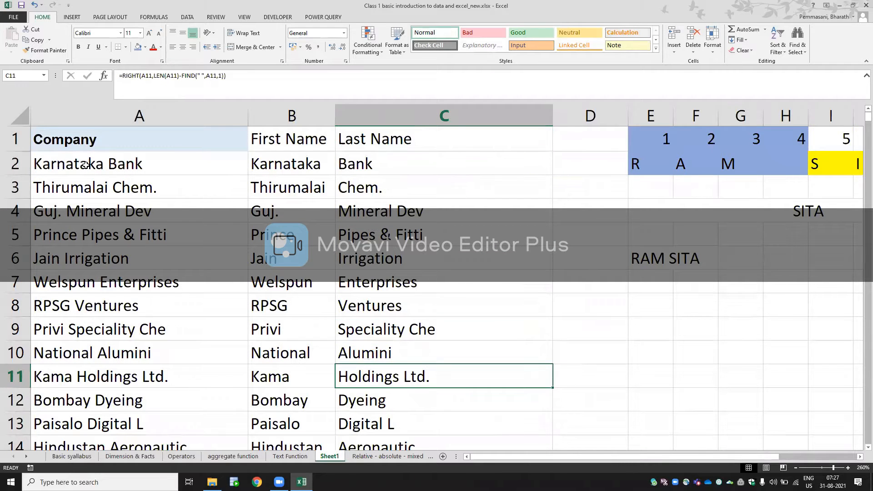
pyautogui.press('Left')
pyautogui.press('Up')
pyautogui.press('Left')
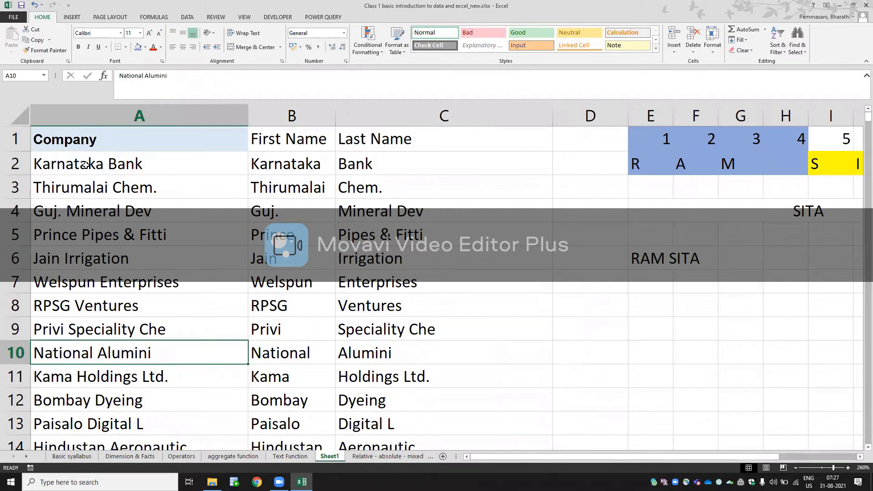
pyautogui.press('Right')
pyautogui.press('Right')
pyautogui.press('Down')
pyautogui.press('Down')
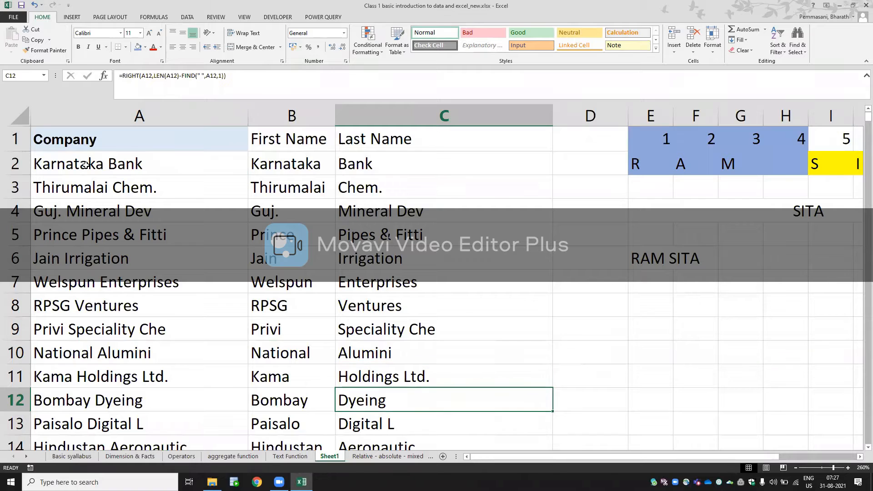
pyautogui.press('Down')
pyautogui.press('Up')
pyautogui.press('Up')
pyautogui.press('Up')
pyautogui.press('Up')
pyautogui.press('Up')
pyautogui.press('Up')
pyautogui.press('Up')
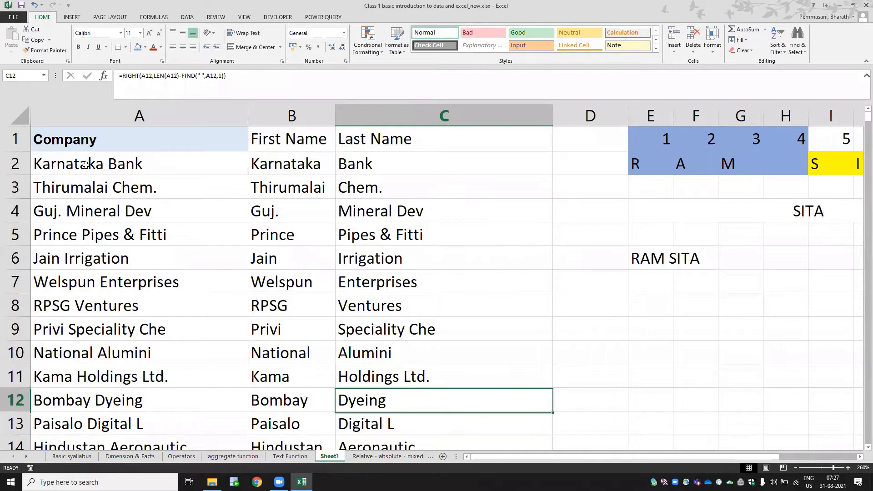
pyautogui.press('Left')
pyautogui.press('Left')
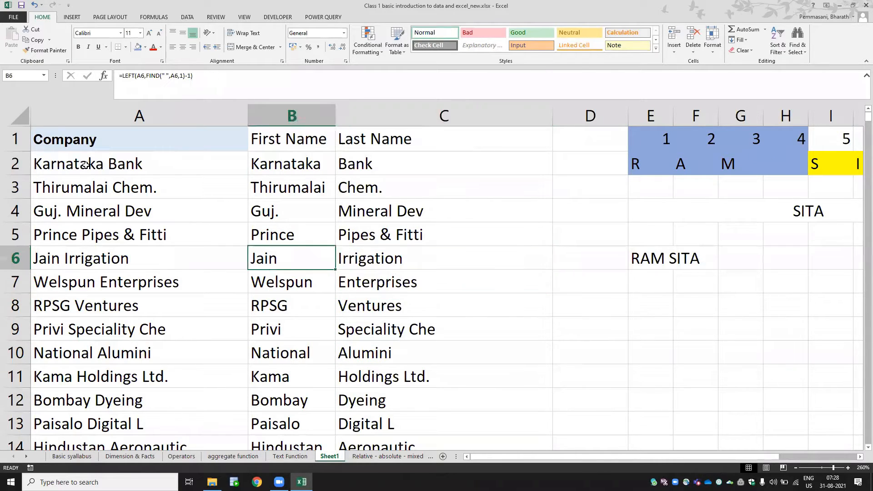
pyautogui.press('Right')
pyautogui.press('Right')
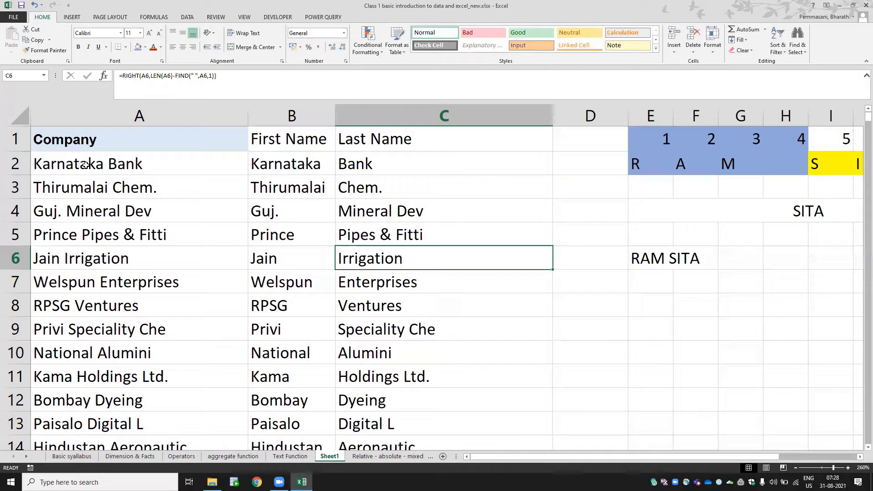
# - Clear all contents and formatting from columns D through O, removing the RAM SITA example
pyautogui.hotkey('ctrl', 'Up')
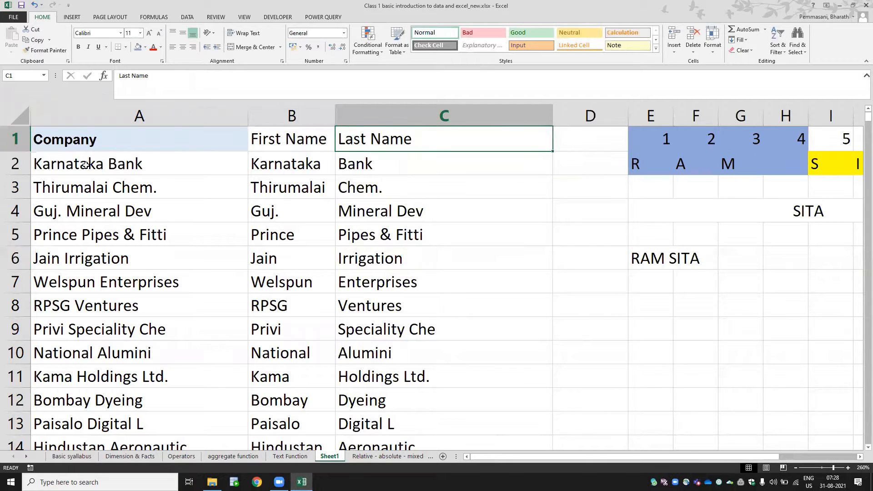
pyautogui.press('Right')
pyautogui.hotkey('ctrl', 'space')
pyautogui.hotkey('shift', 'Right')
pyautogui.hotkey('shift', 'Right')
pyautogui.hotkey('shift', 'Right')
pyautogui.hotkey('shift', 'Right')
pyautogui.hotkey('shift', 'Right')
pyautogui.hotkey('shift', 'Right')
pyautogui.hotkey('shift', 'Right')
pyautogui.hotkey('shift', 'Right')
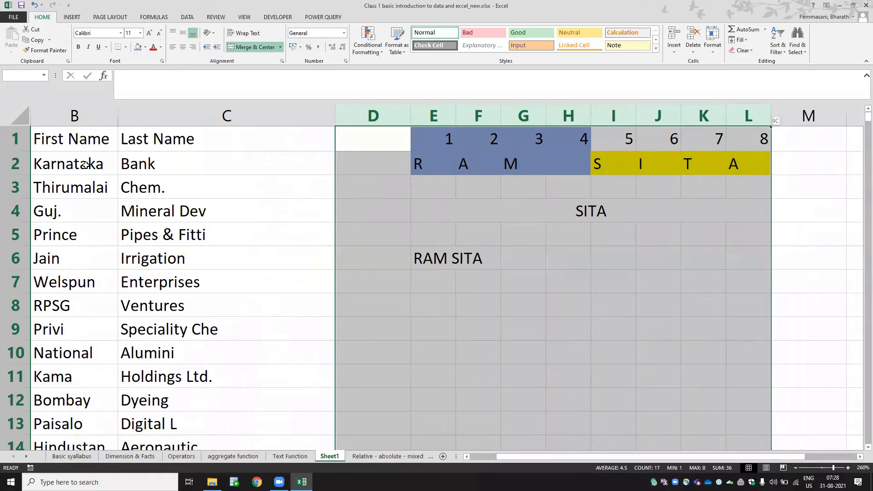
pyautogui.hotkey('shift', 'Right')
pyautogui.hotkey('shift', 'Right')
pyautogui.hotkey('shift', 'Right')
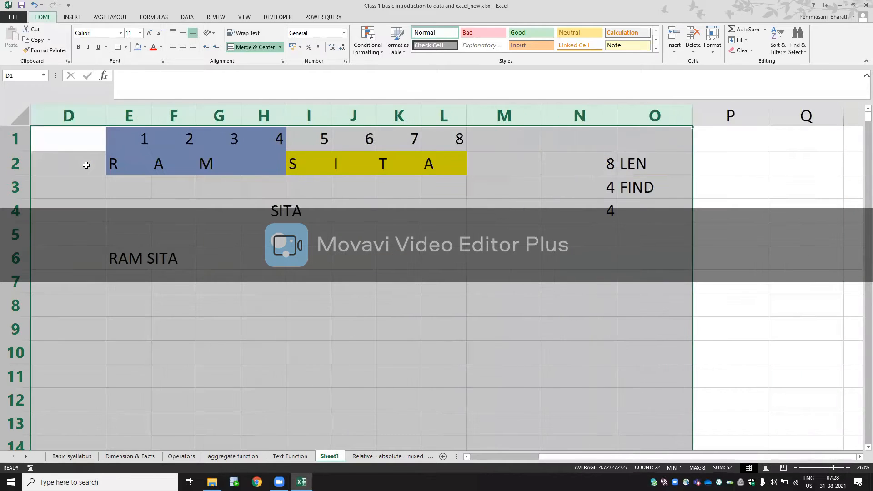
pyautogui.hotkey('alt', 'h')
pyautogui.press('e')
pyautogui.press('a')
pyautogui.press('Left')
pyautogui.hotkey('ctrl', 'Left')
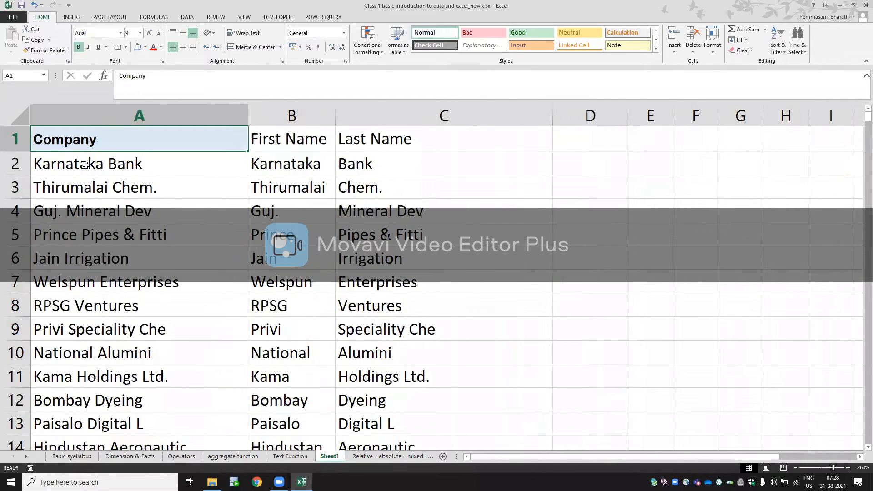
# - Fill the First Name and Last Name header cells B1:C1 with the blue fill colour
pyautogui.press('Right')
pyautogui.press('Right')
pyautogui.press('Left')
pyautogui.press('Left')
pyautogui.press('Right')
pyautogui.hotkey('shift', 'Right')
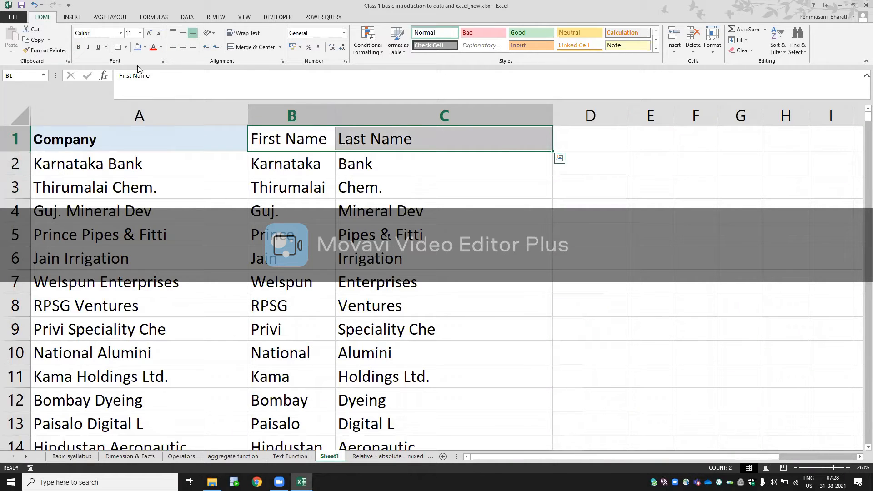
pyautogui.click(138, 47)
pyautogui.press('Left')
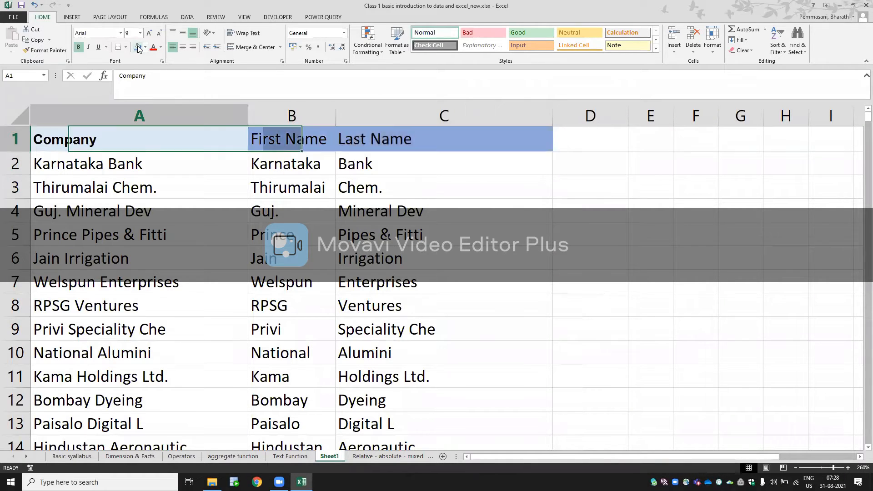
pyautogui.press('Down')
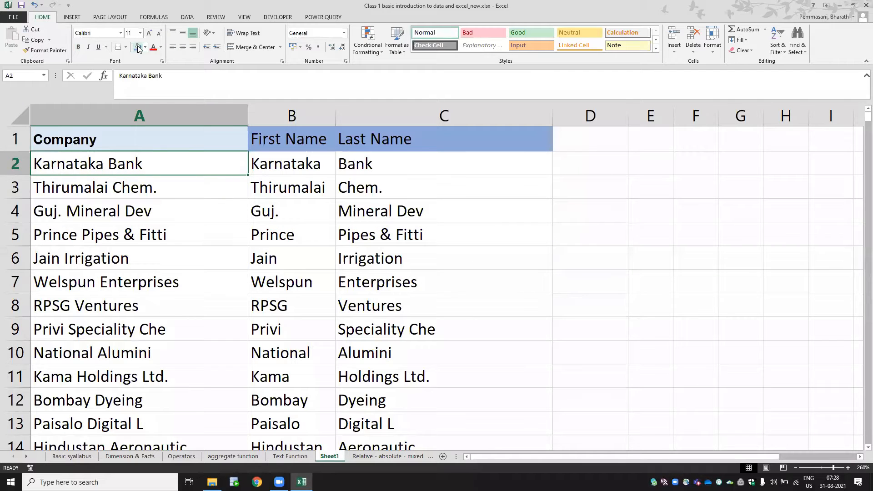
# - Copy the Company list A1:A429 and paste it starting at E1
pyautogui.press('Up')
pyautogui.hotkey('ctrl', 'shift', 'Down')
pyautogui.hotkey('ctrl', 'c')
pyautogui.press('Right')
pyautogui.press('Right')
pyautogui.press('Right')
pyautogui.press('Right')
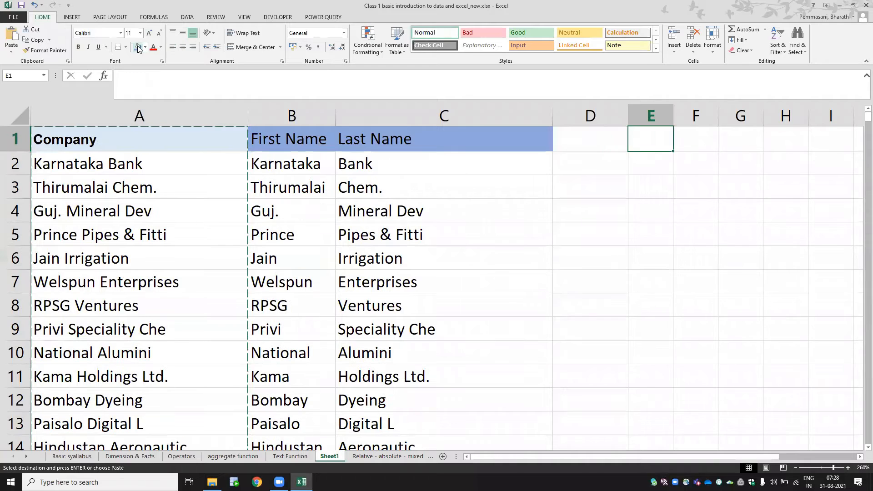
pyautogui.hotkey('ctrl', 'v')
# - AutoFit the width of column E to the pasted company names and end the copy mode
pyautogui.hotkey('alt', 'h')
pyautogui.press('o')
pyautogui.press('i')
pyautogui.press('Escape')
pyautogui.press('Right')
pyautogui.press('Right')
pyautogui.press('Right')
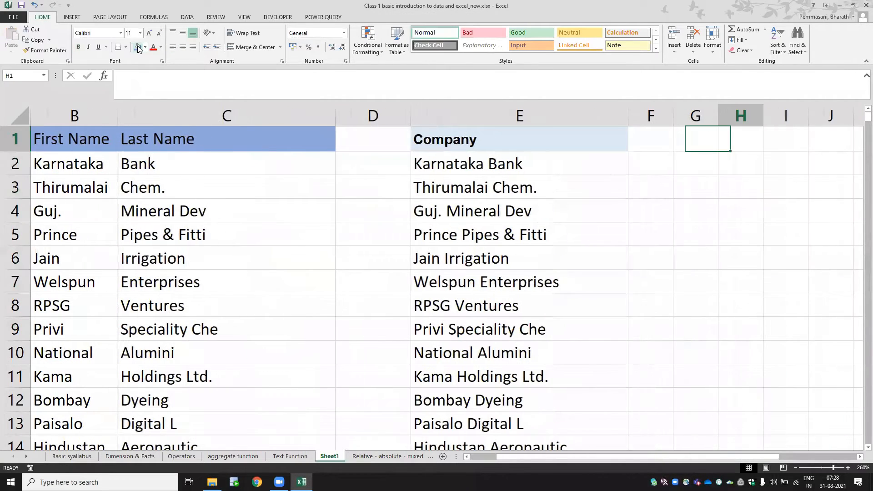
pyautogui.press('Right')
pyautogui.press('Right')
pyautogui.press('Right')
pyautogui.press('Right')
pyautogui.press('Right')
# - Start Text to Columns on the copied Company list E1:E429, using the Delimited data type
pyautogui.press('Left')
pyautogui.press('Left')
pyautogui.press('Left')
pyautogui.press('Left')
pyautogui.press('Left')
pyautogui.press('Left')
pyautogui.press('Left')
pyautogui.press('Left')
pyautogui.hotkey('ctrl', 'shift', 'Down')
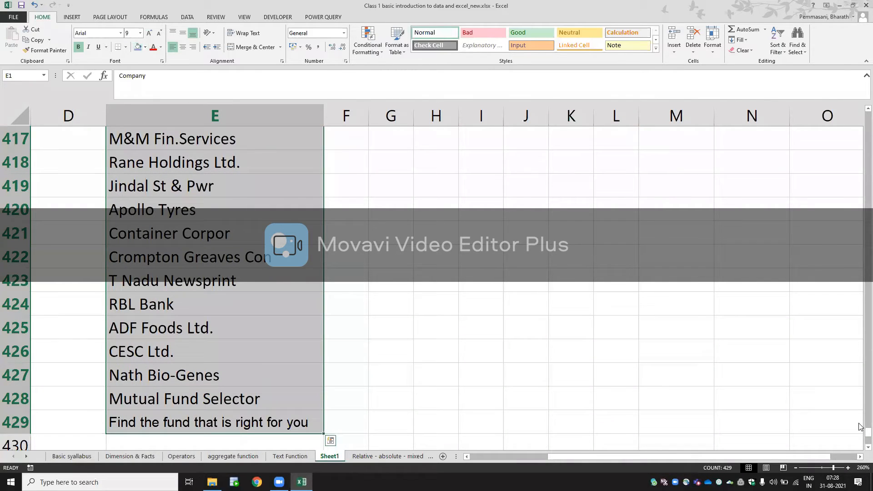
pyautogui.moveTo(866, 432); pyautogui.dragTo(859, 68)
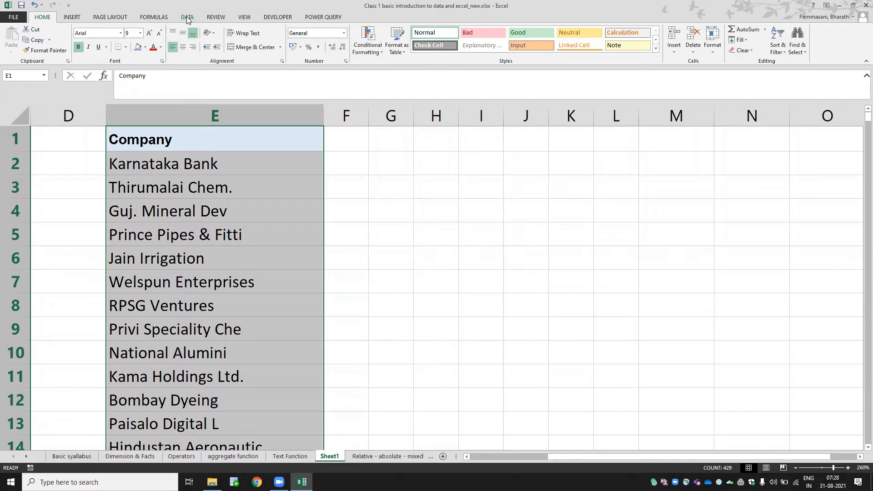
pyautogui.click(187, 18)
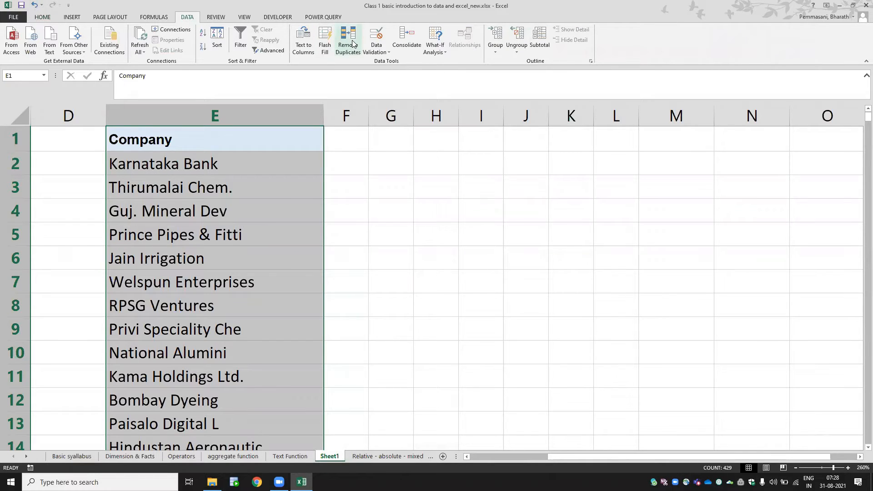
pyautogui.click(295, 47)
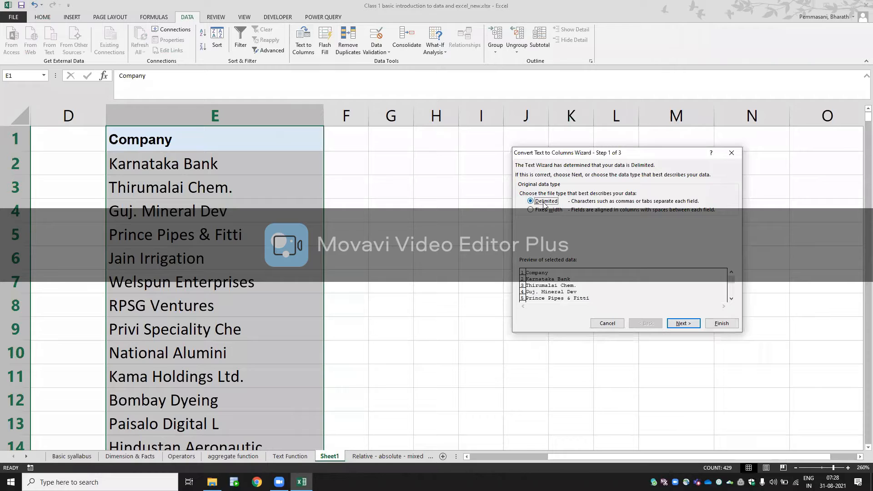
pyautogui.click(683, 324)
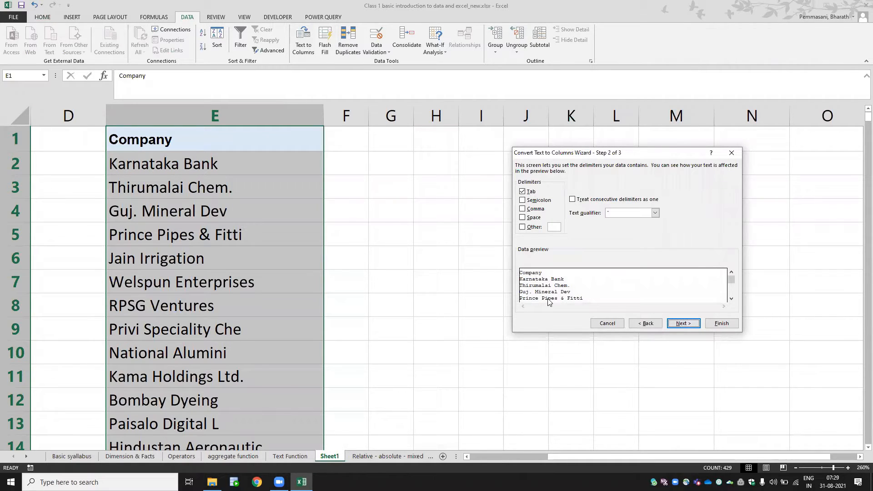
# - Split the list at tabs and spaces without treating consecutive delimiters as one, in General format with destination $E$1
pyautogui.click(523, 218)
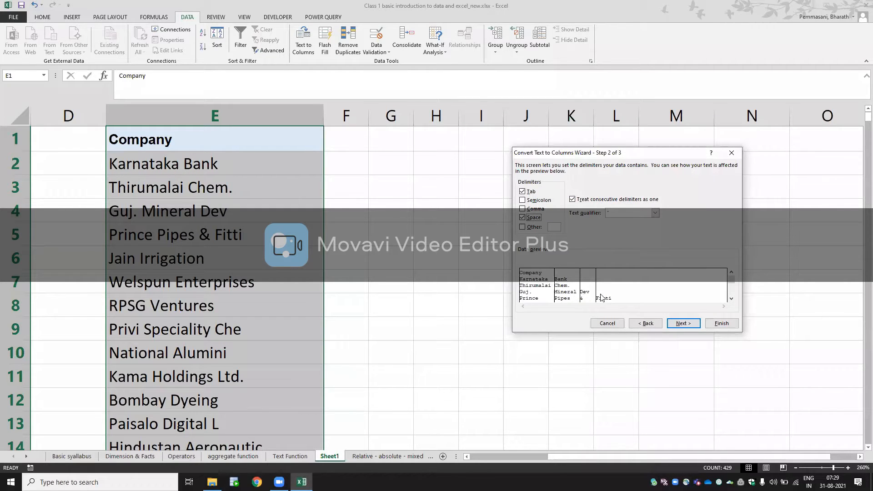
pyautogui.click(573, 200)
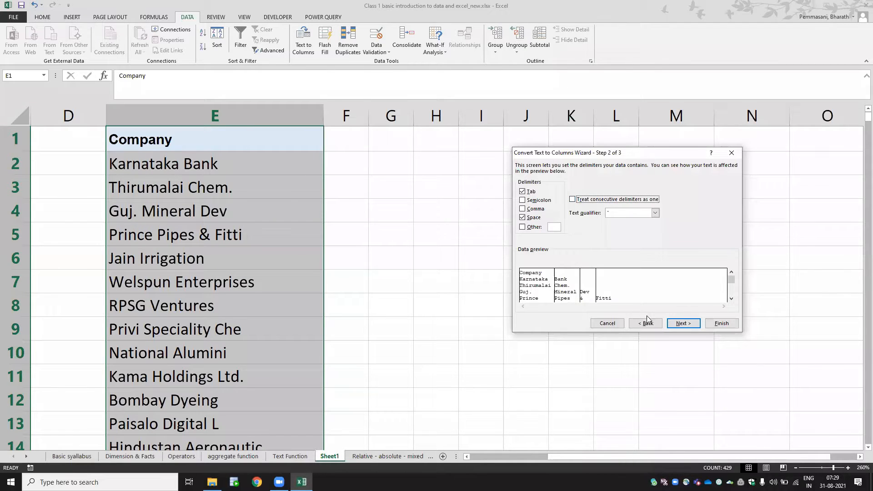
pyautogui.click(681, 325)
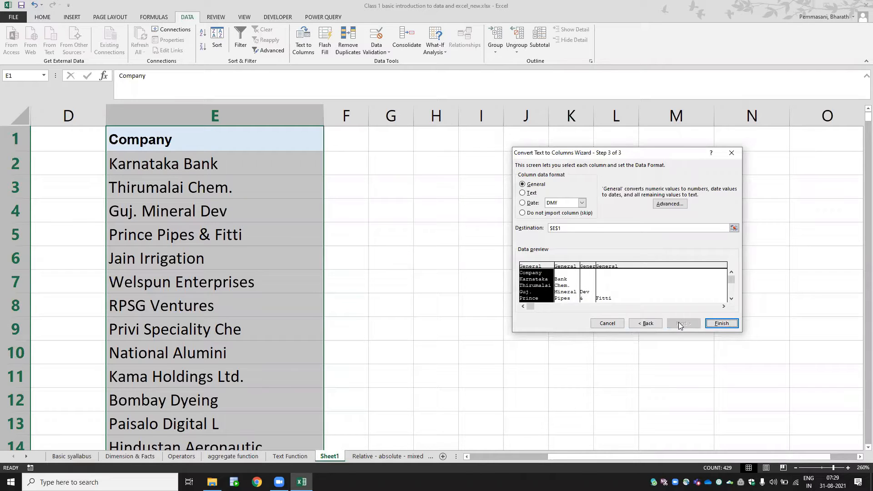
pyautogui.click(727, 324)
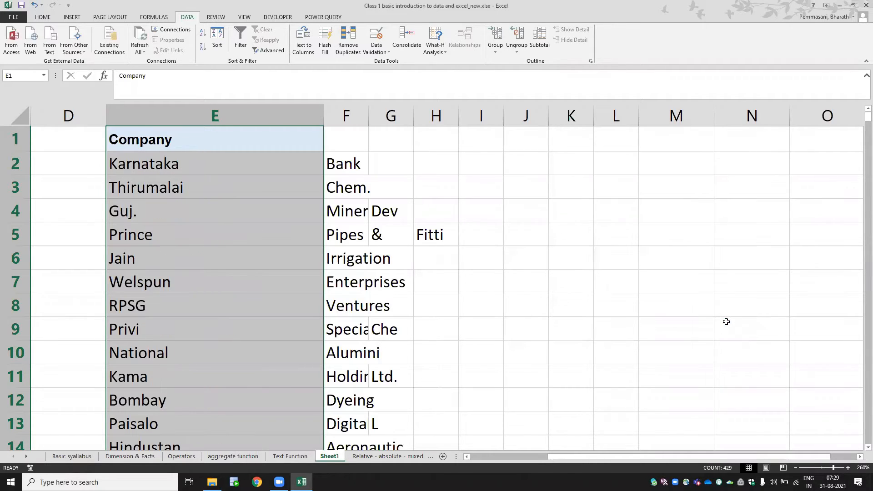
# - AutoFit column F and examine how the company names were split across columns E to G
pyautogui.click(399, 244)
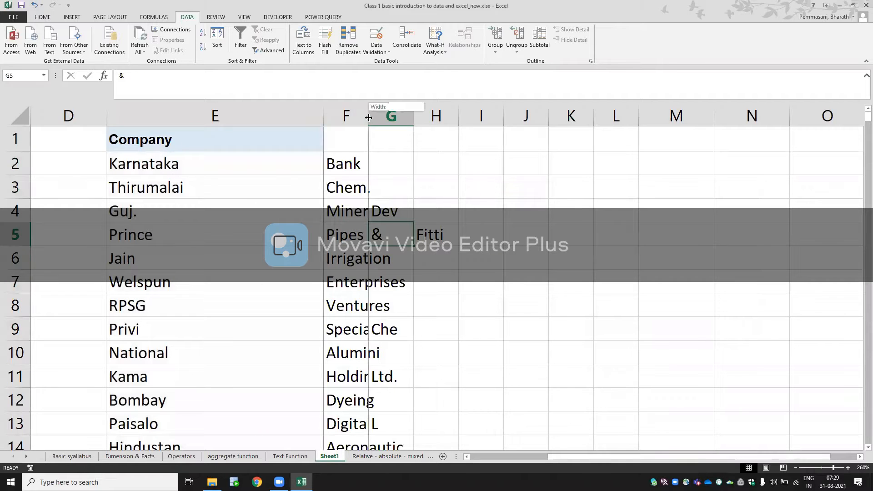
pyautogui.doubleClick(368, 116)
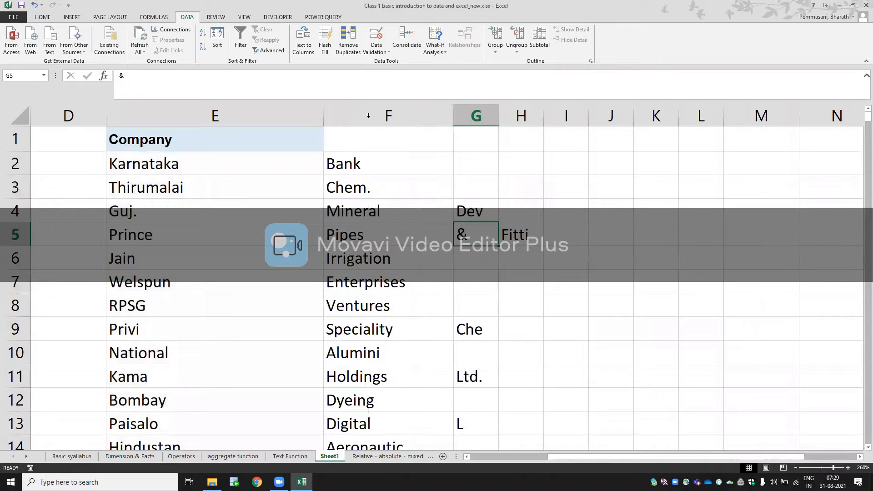
pyautogui.click(212, 212)
pyautogui.click(363, 206)
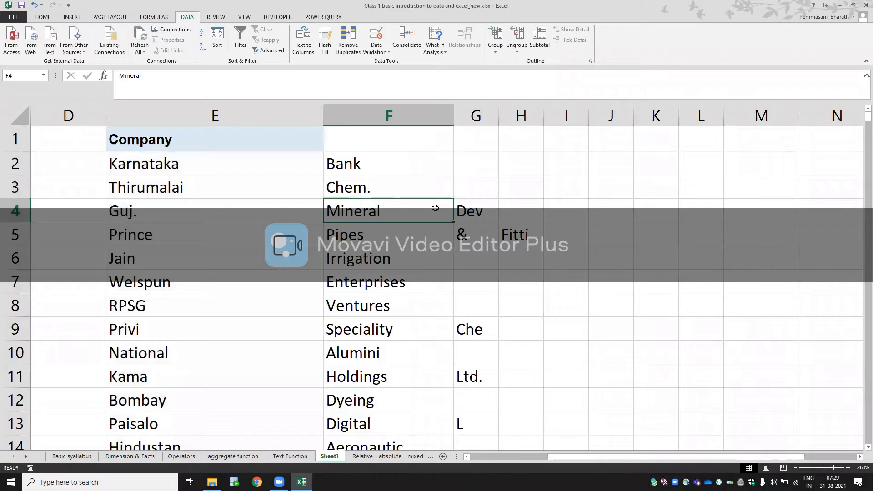
pyautogui.click(466, 207)
pyautogui.moveTo(466, 207); pyautogui.dragTo(364, 150)
pyautogui.click(366, 155)
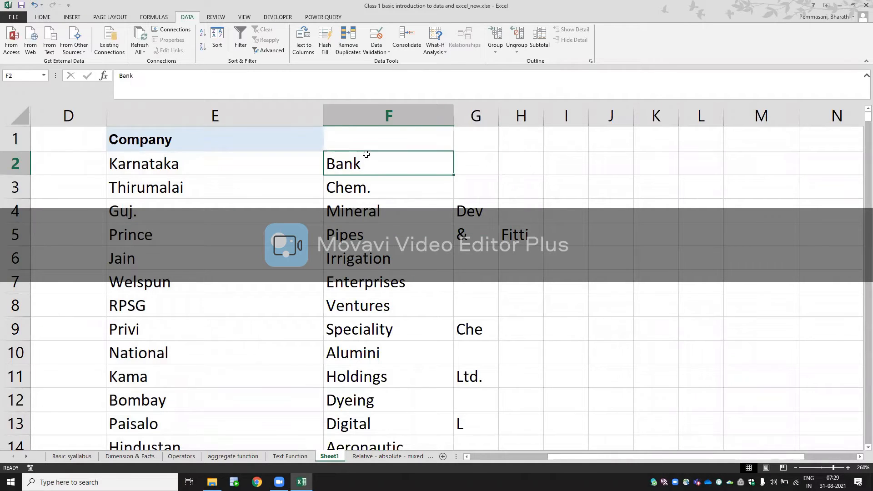
pyautogui.click(196, 174)
pyautogui.click(353, 164)
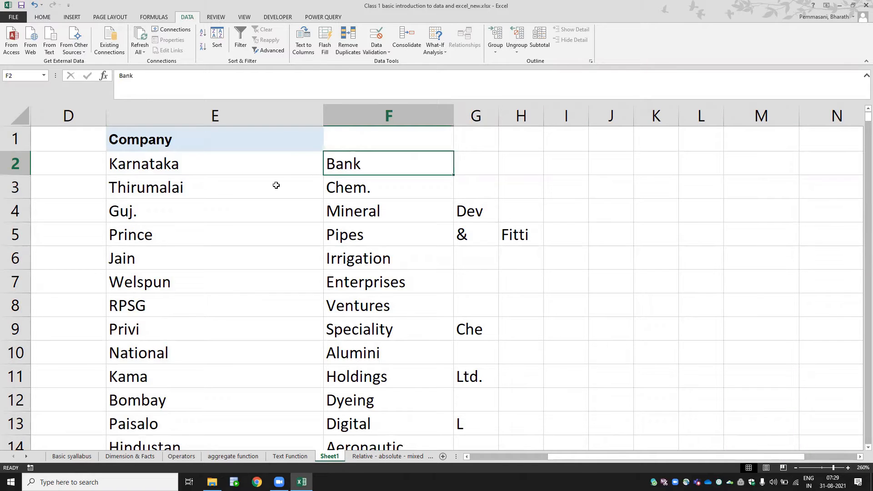
pyautogui.click(225, 187)
pyautogui.click(361, 188)
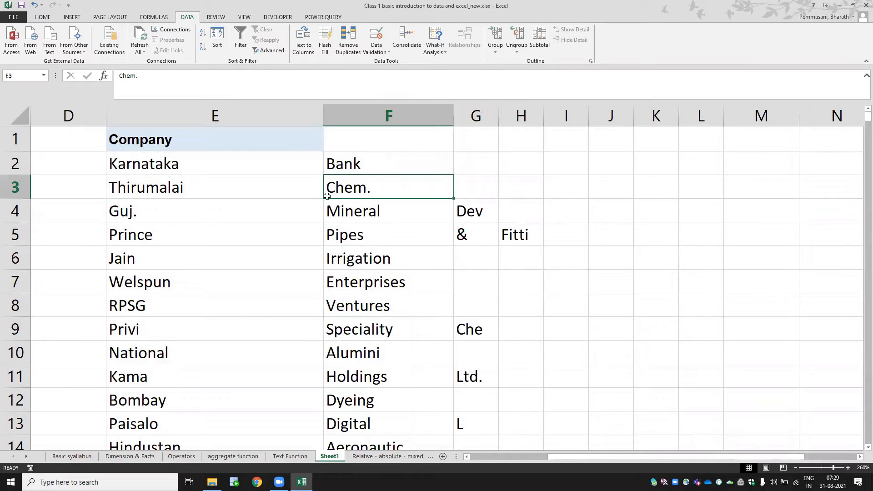
# - Undo the column F width change and the Text to Columns split
pyautogui.hotkey('ctrl', 'z')
pyautogui.hotkey('ctrl', 'z')
pyautogui.hotkey('ctrl', 'z')
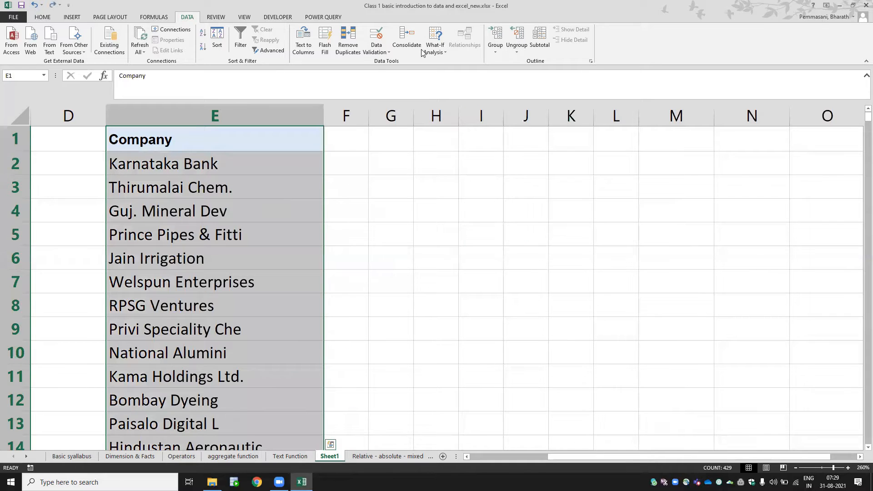
pyautogui.click(503, 223)
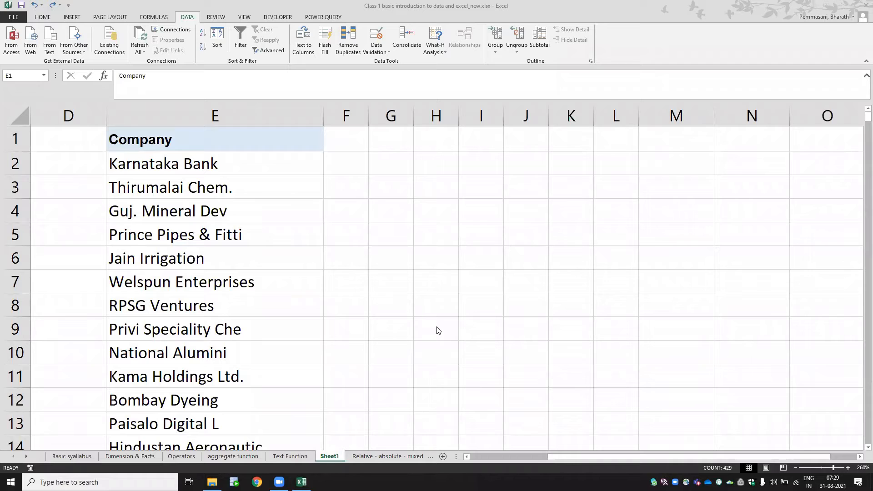
# - Select the whole of column E and start Text to Columns on it with the Delimited data type
pyautogui.hotkey('ctrl', 'space')
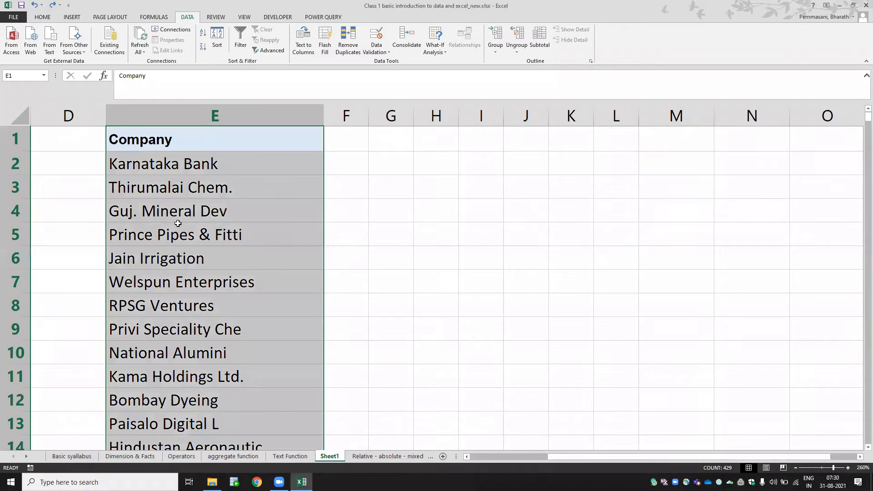
pyautogui.press('Down')
pyautogui.press('Up')
pyautogui.press('Down')
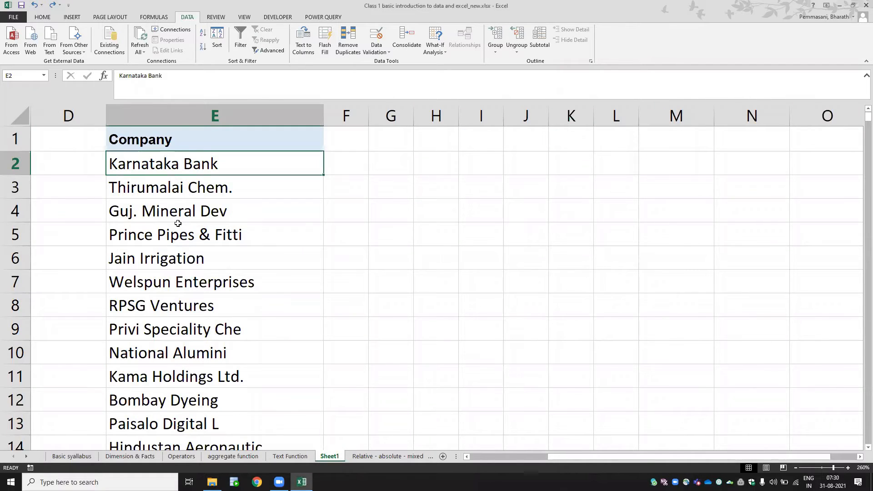
pyautogui.hotkey('ctrl', 'shift', 'Down')
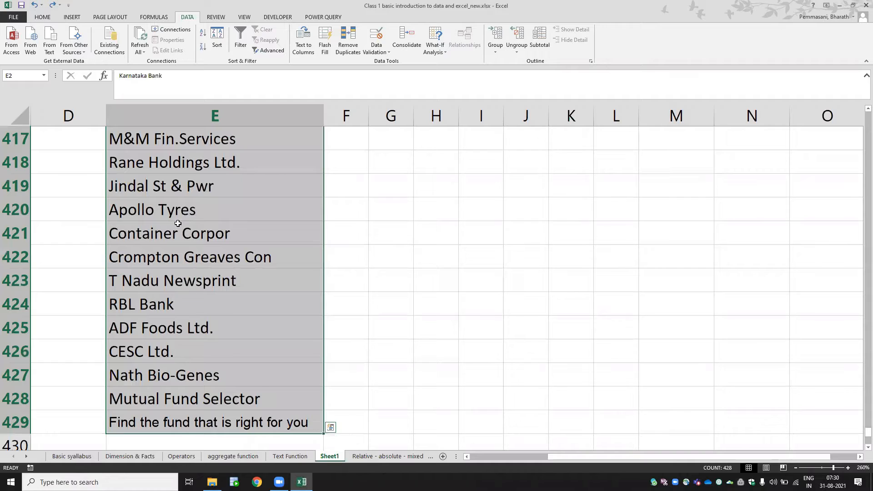
pyautogui.hotkey('ctrl', 'Up')
pyautogui.hotkey('ctrl', 'space')
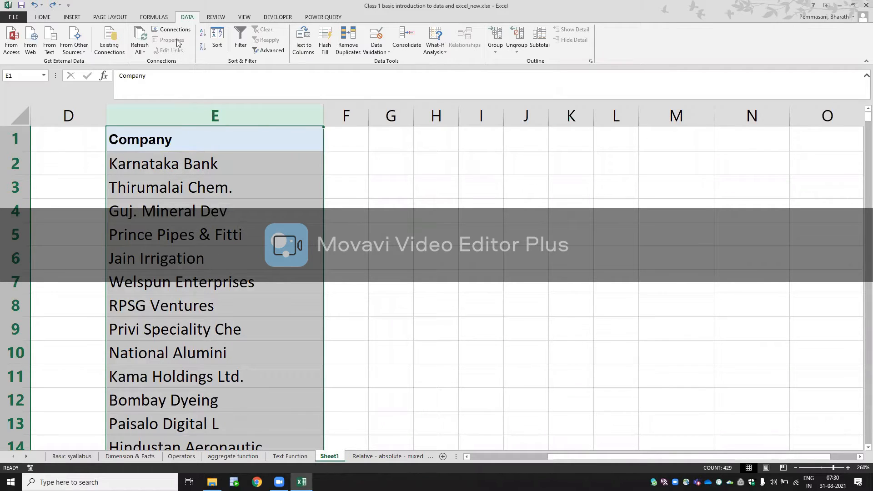
pyautogui.click(306, 43)
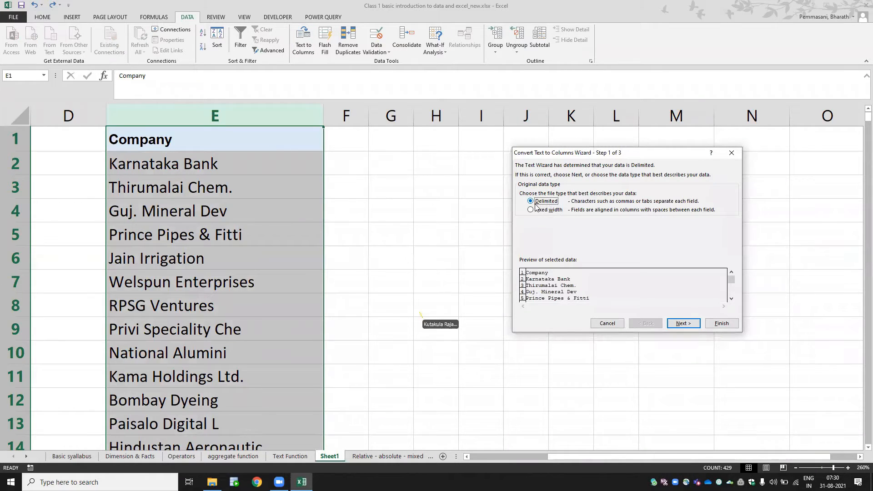
pyautogui.click(674, 326)
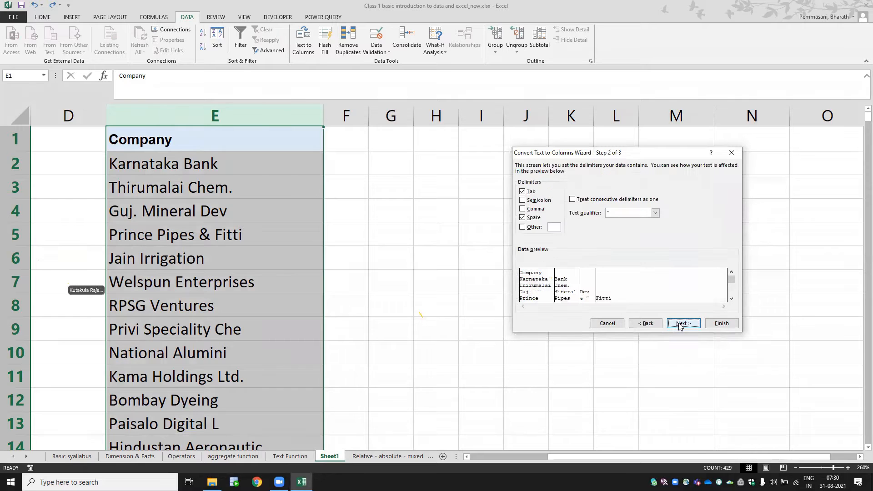
# - Split column E at tabs and spaces, treating consecutive delimiters as one, in General format at $E$1, and AutoFit column F
pyautogui.click(522, 218)
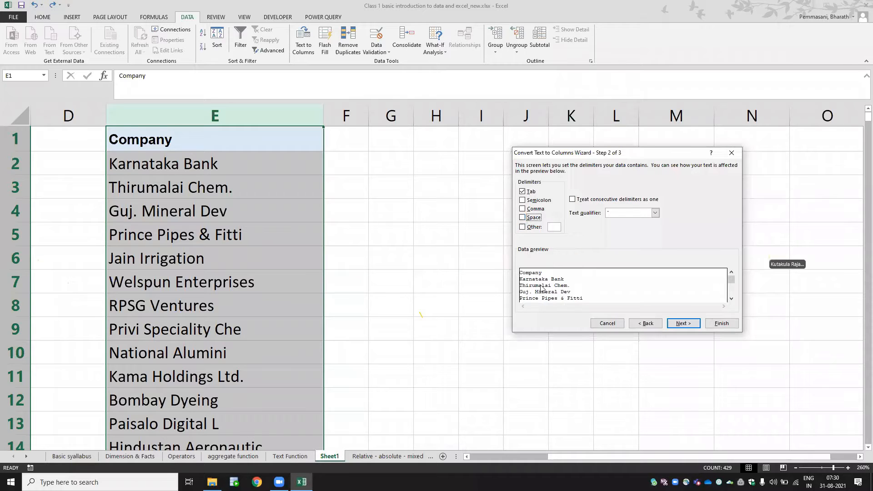
pyautogui.click(522, 218)
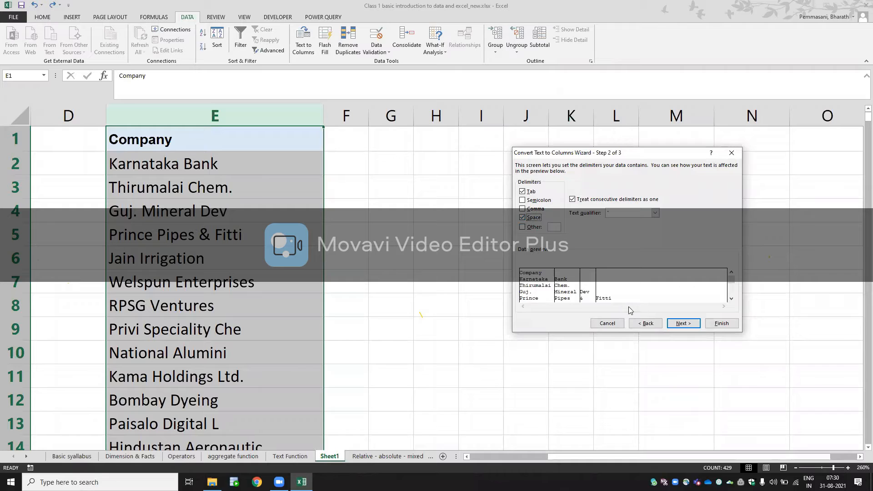
pyautogui.click(676, 325)
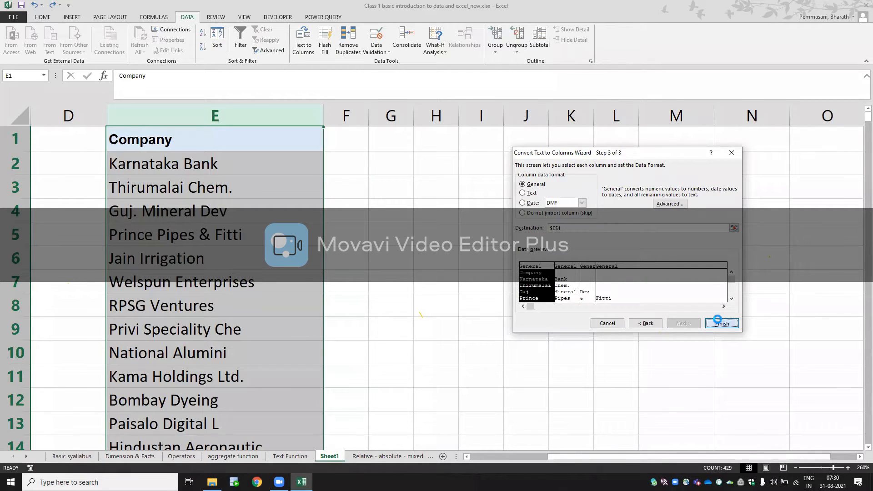
pyautogui.click(719, 324)
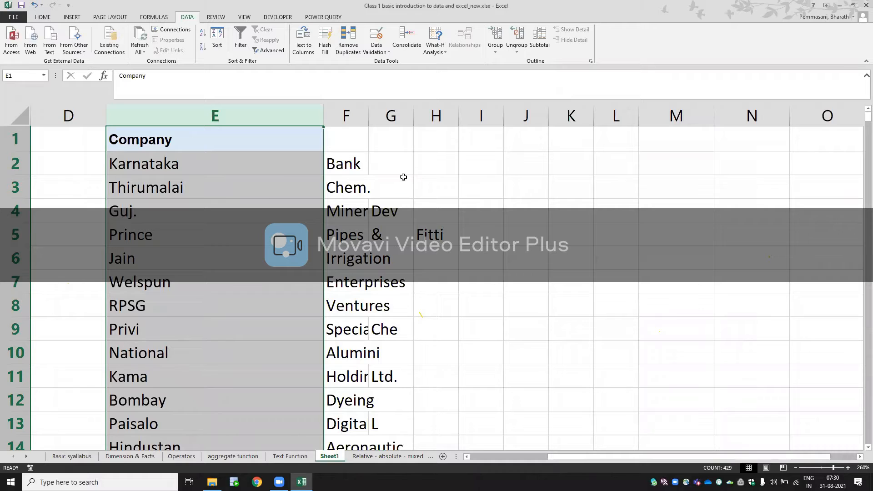
pyautogui.doubleClick(368, 113)
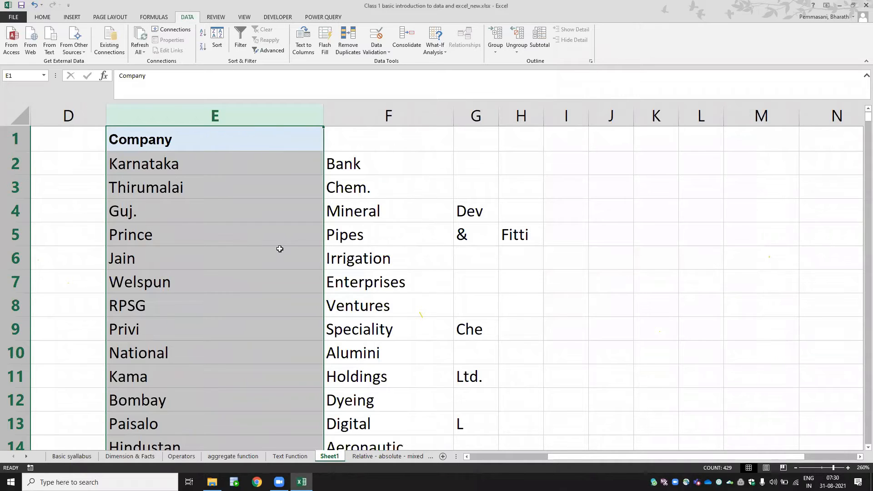
# - Clear the First Name and Last Name formulas in columns B and C from row 3 down
pyautogui.hotkey('ctrl', 'Left')
pyautogui.hotkey('ctrl', 'Left')
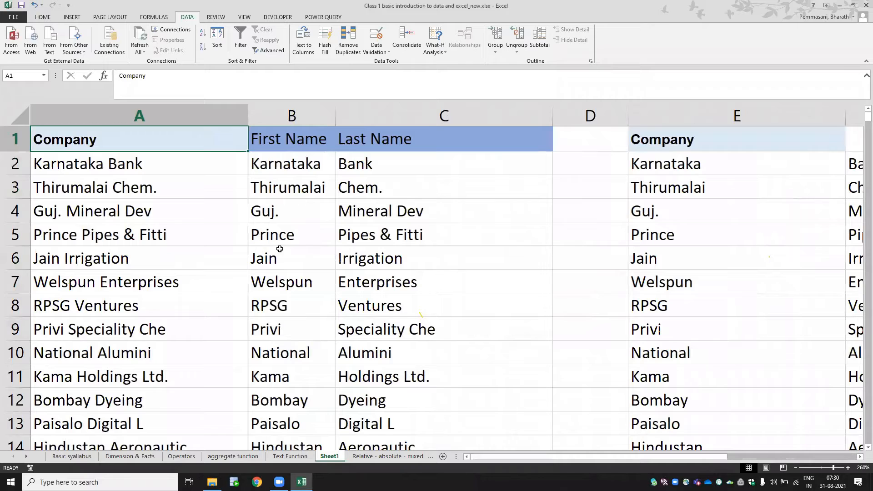
pyautogui.press('Down')
pyautogui.press('Down')
pyautogui.press('Right')
pyautogui.hotkey('shift', 'Right')
pyautogui.hotkey('ctrl', 'shift', 'Down')
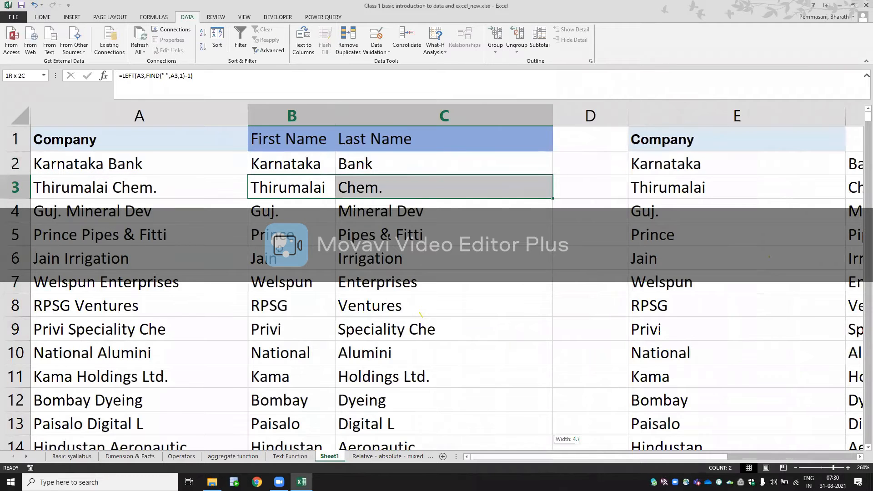
pyautogui.press('Delete')
# - Fill the practice range B3:C14 with yellow and apply all borders to it
pyautogui.press('Up')
pyautogui.press('Down')
pyautogui.hotkey('shift', 'Right')
pyautogui.hotkey('shift', 'Down')
pyautogui.hotkey('shift', 'Down')
pyautogui.hotkey('shift', 'Down')
pyautogui.hotkey('shift', 'Down')
pyautogui.hotkey('shift', 'Down')
pyautogui.hotkey('shift', 'Down')
pyautogui.hotkey('shift', 'Down')
pyautogui.hotkey('shift', 'Down')
pyautogui.hotkey('shift', 'Down')
pyautogui.hotkey('shift', 'Down')
pyautogui.hotkey('shift', 'Down')
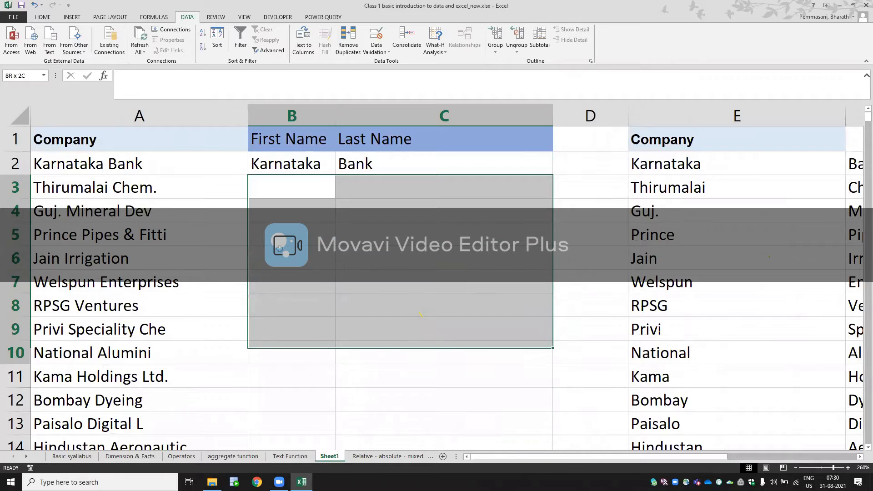
pyautogui.click(48, 19)
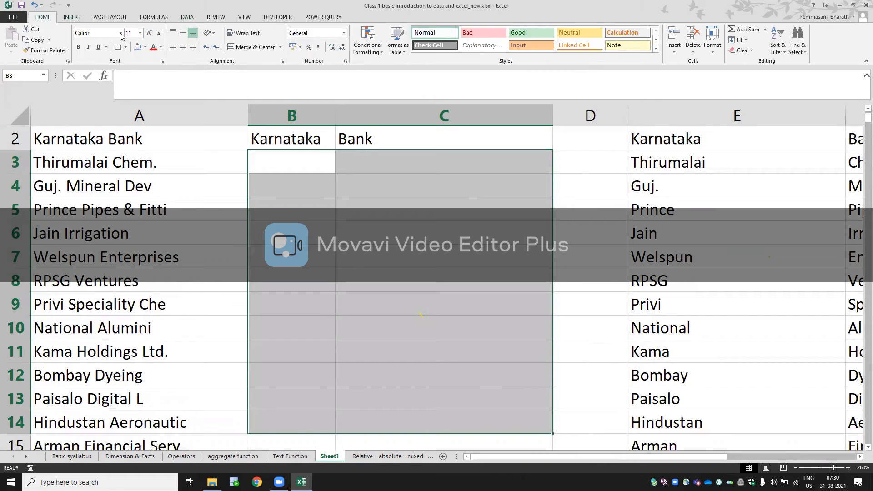
pyautogui.click(146, 47)
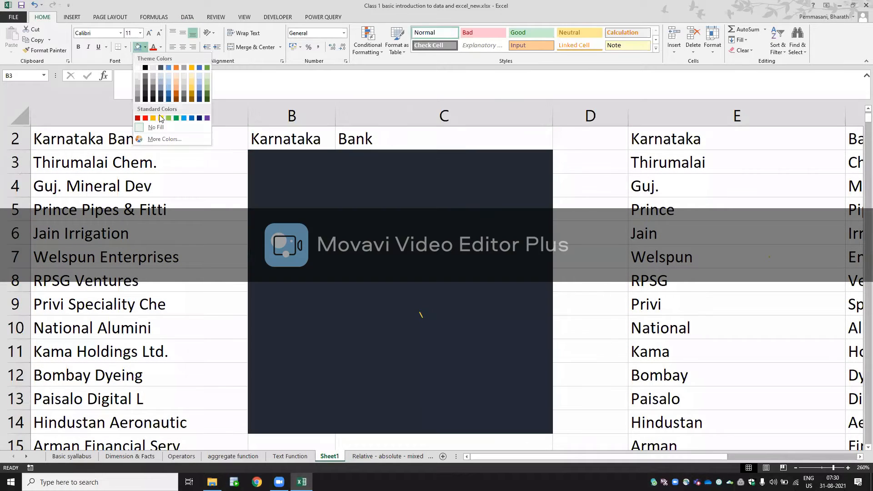
pyautogui.click(160, 118)
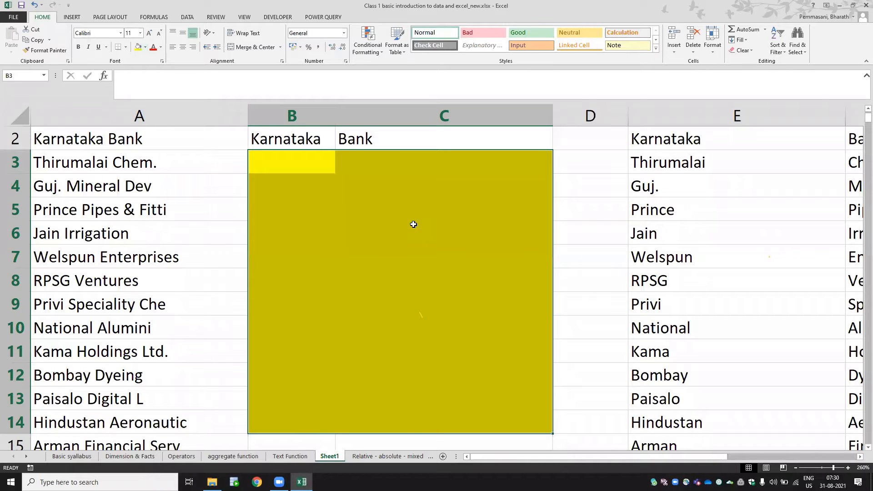
pyautogui.hotkey('alt', 'h')
pyautogui.press('b')
pyautogui.press('a')
pyautogui.press('Right')
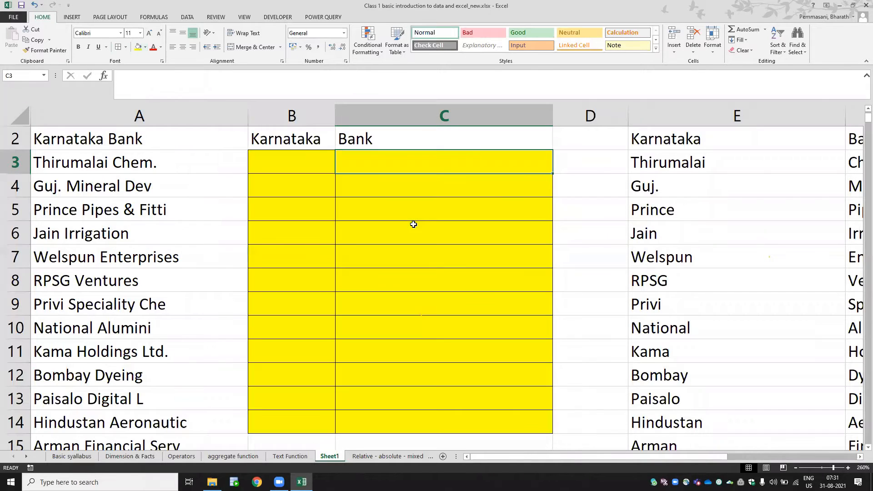
# - Clear all contents and formatting of the split company data in columns E to H
pyautogui.click(718, 181)
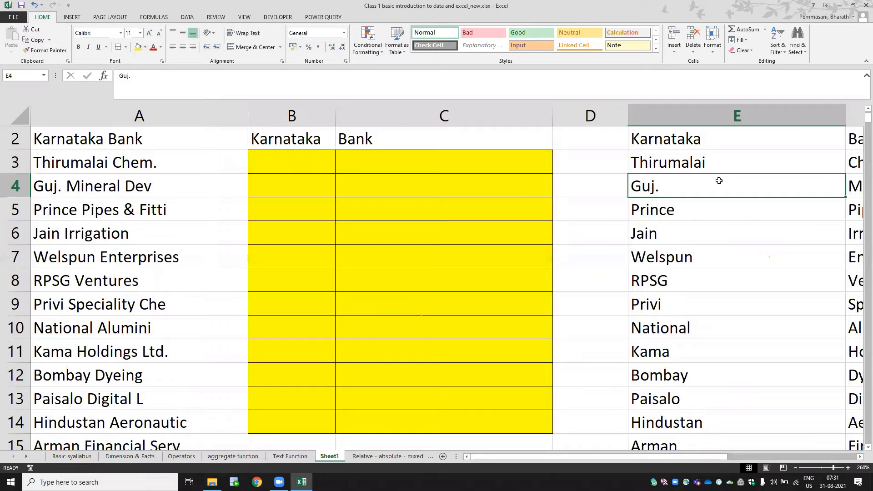
pyautogui.hotkey('ctrl', 'Up')
pyautogui.press('Right')
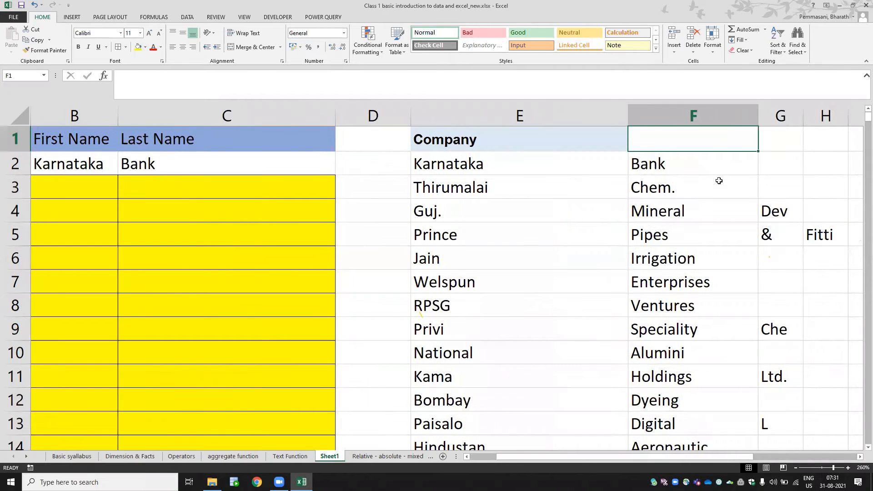
pyautogui.hotkey('ctrl', 'space')
pyautogui.hotkey('ctrl', 'shift', 'Right')
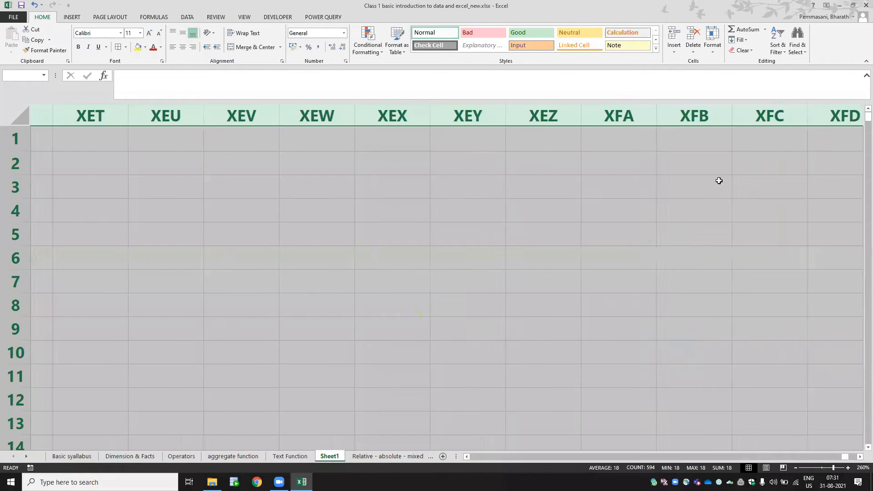
pyautogui.press('Left')
pyautogui.hotkey('ctrl', 'space')
pyautogui.hotkey('shift', 'Right')
pyautogui.hotkey('shift', 'Right')
pyautogui.hotkey('shift', 'Right')
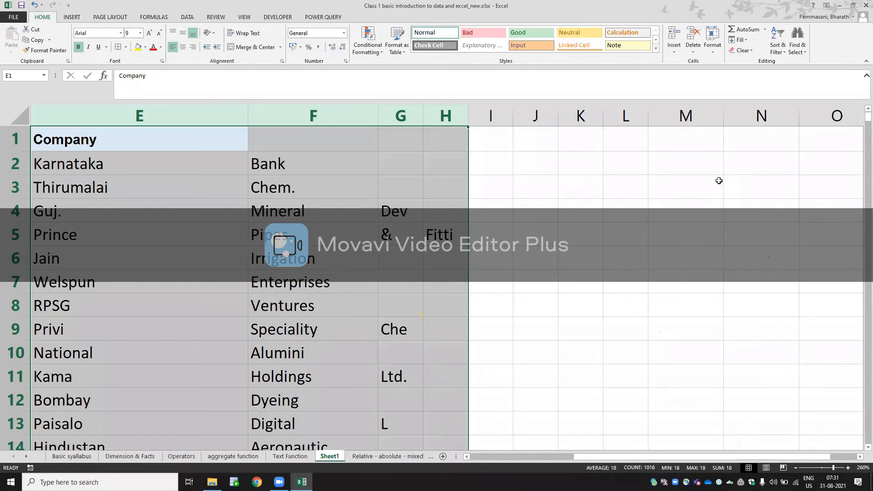
pyautogui.hotkey('ctrl', 'z')
pyautogui.hotkey('ctrl', 'z')
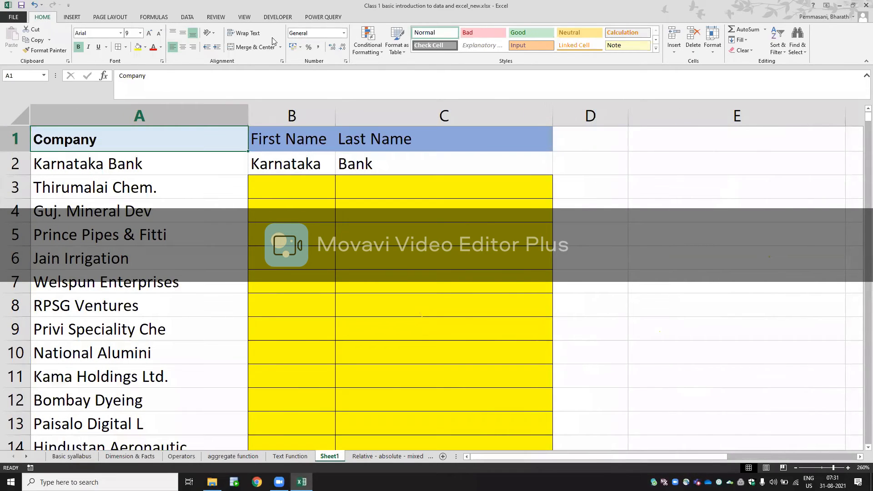
pyautogui.click(187, 17)
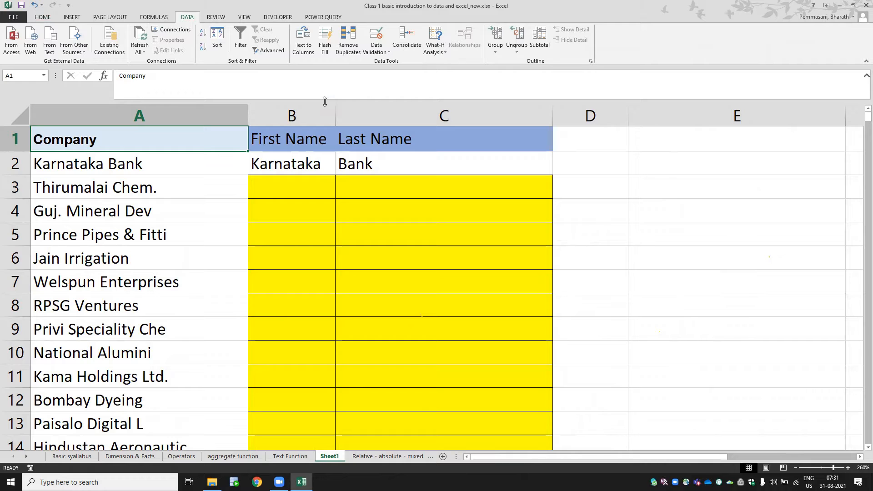
pyautogui.click(284, 458)
pyautogui.click(119, 458)
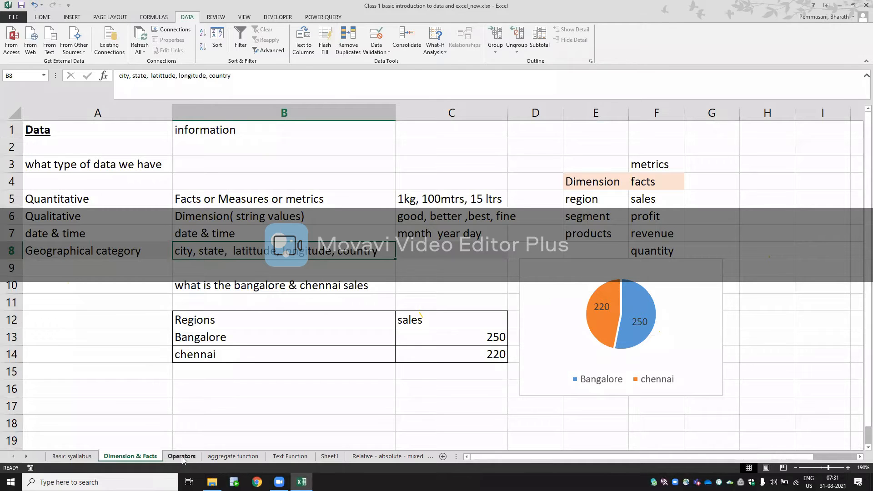
pyautogui.click(347, 456)
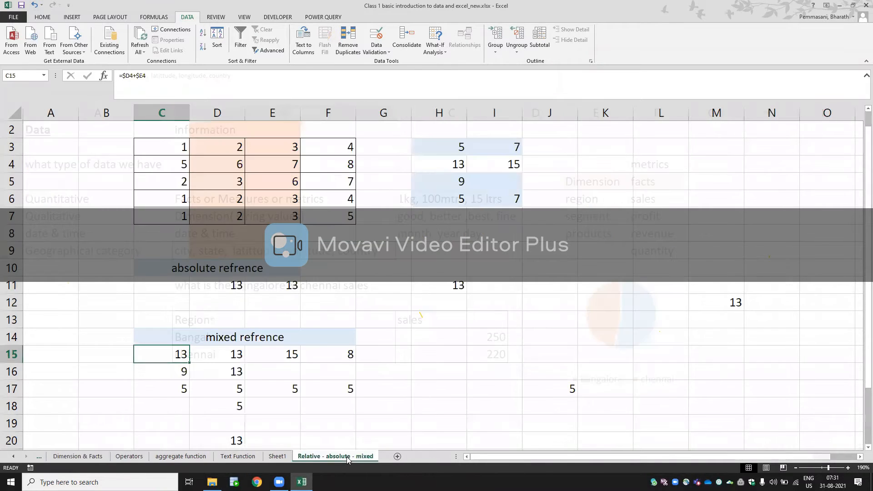
pyautogui.click(278, 456)
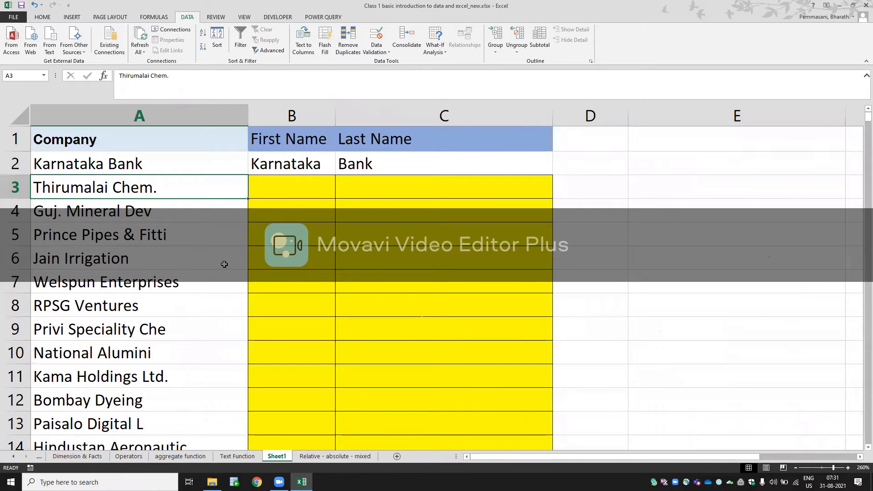
# - Copy the whole Company column A into column E
pyautogui.hotkey('ctrl', 'space')
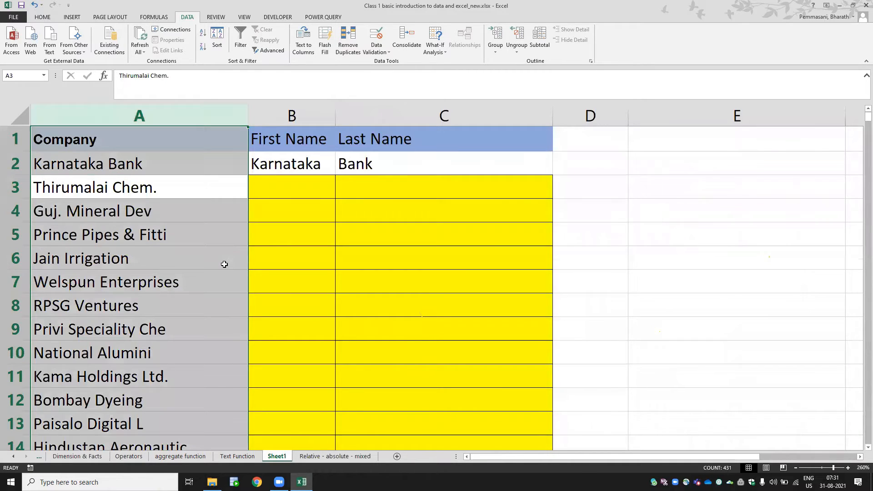
pyautogui.hotkey('ctrl', 'c')
pyautogui.press('Up')
pyautogui.press('Up')
pyautogui.press('Right')
pyautogui.press('Right')
pyautogui.press('Right')
pyautogui.press('Right')
pyautogui.hotkey('ctrl', 'space')
pyautogui.hotkey('ctrl', 'v')
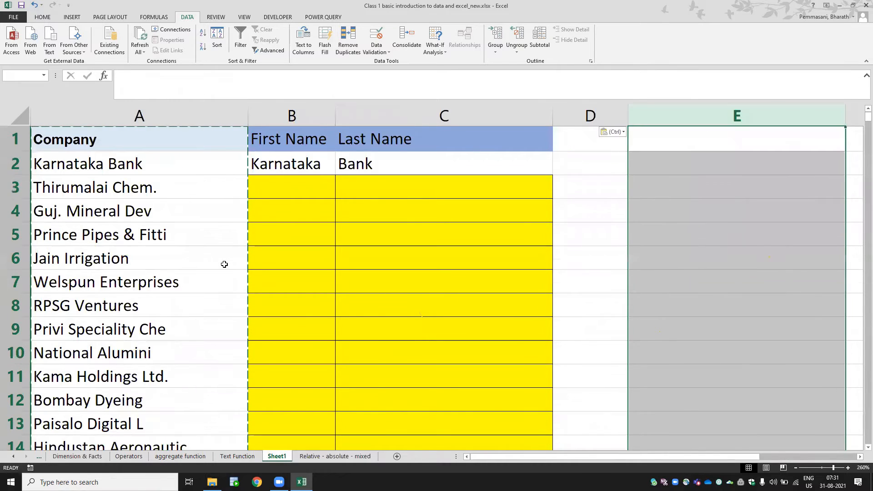
pyautogui.press('Right')
pyautogui.press('Left')
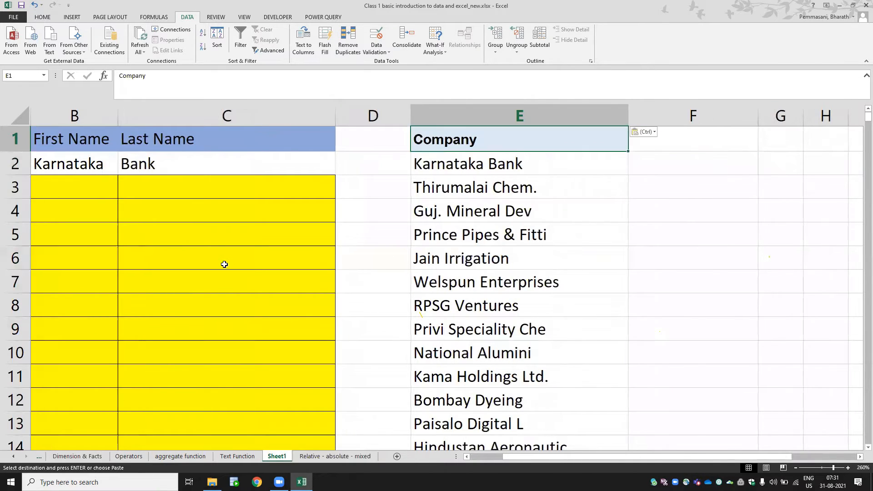
# - Clear all contents and formatting from the whole of column E
pyautogui.hotkey('ctrl', 'space')
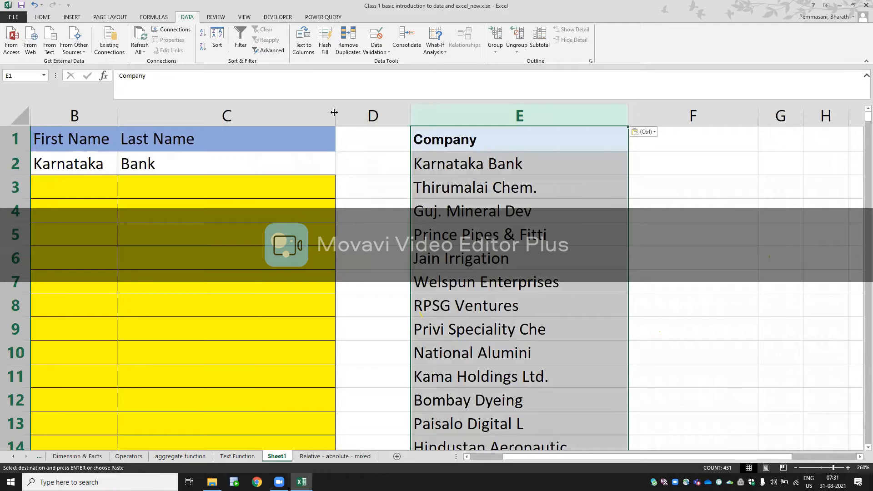
pyautogui.hotkey('alt', 'h')
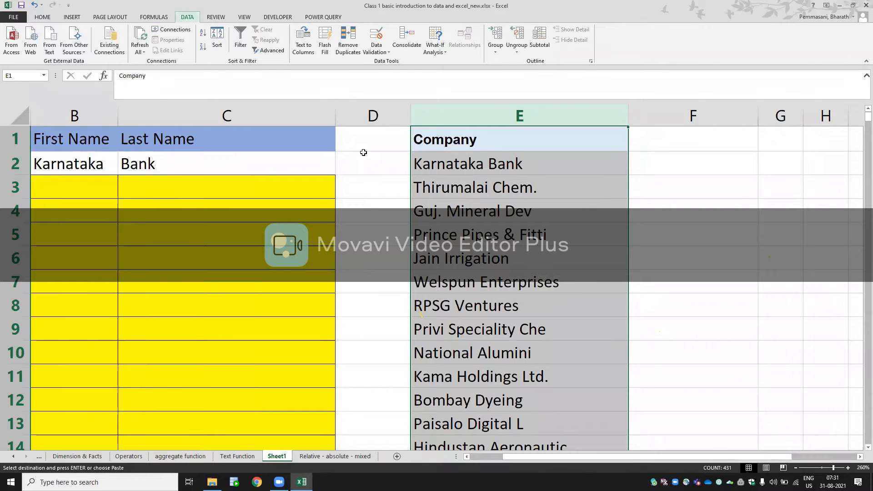
pyautogui.press('e')
pyautogui.press('a')
# - Enter the formula =LEFT(A310) in cell B3 of the First Name column
pyautogui.press('Down')
pyautogui.press('Down')
pyautogui.press('Left')
pyautogui.press('Left')
pyautogui.press('Left')
pyautogui.press('Left')
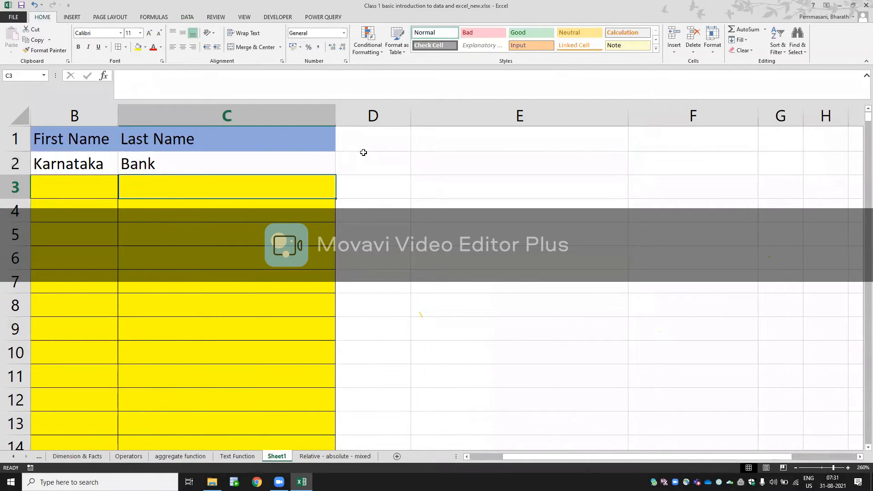
pyautogui.press('Right')
pyautogui.press('Up')
pyautogui.press('Down')
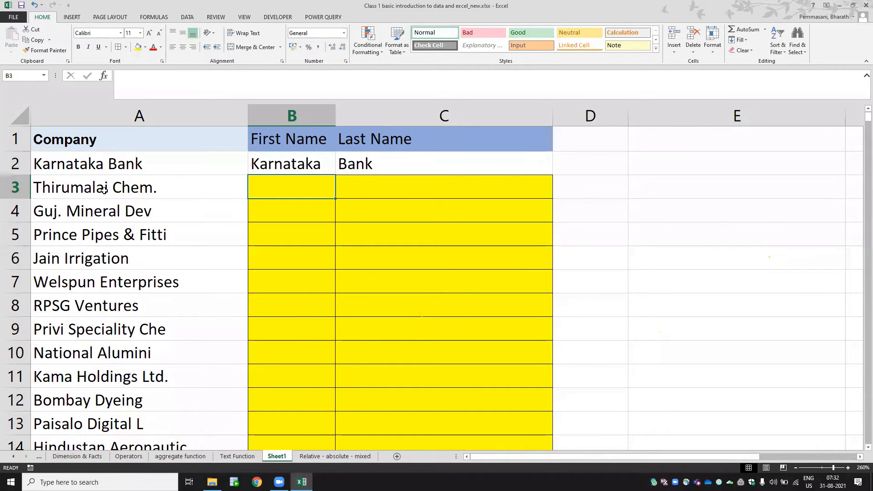
pyautogui.write('-')
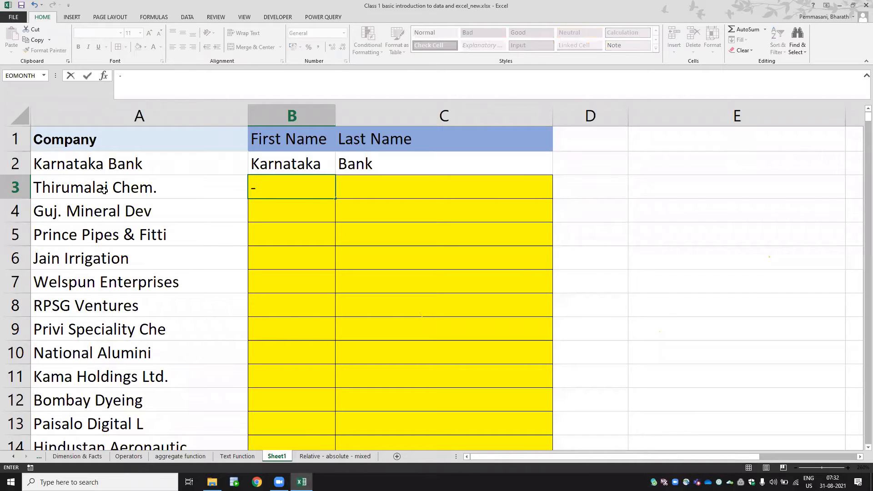
pyautogui.press('BackSpace')
pyautogui.write('=LEFT(')
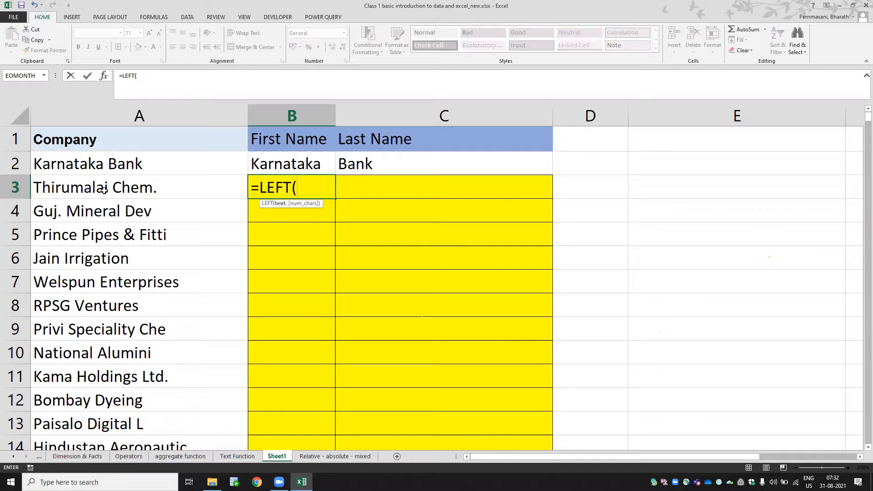
pyautogui.click(75, 188)
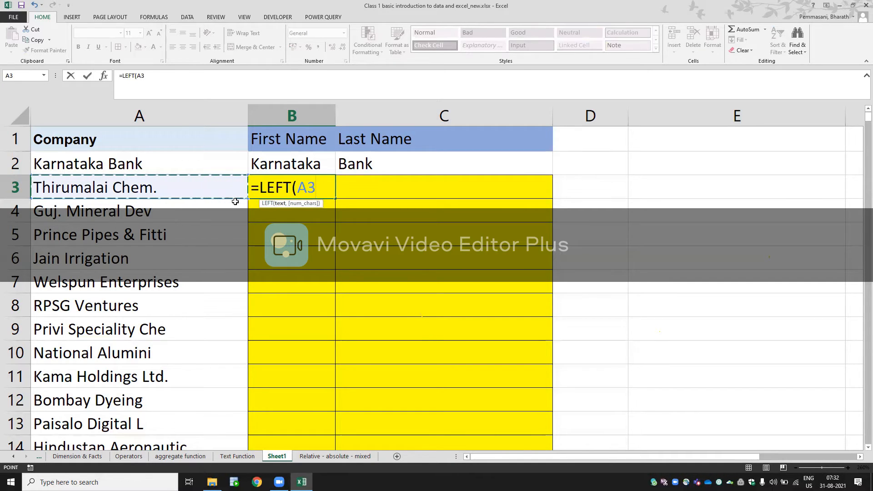
pyautogui.write('1)')
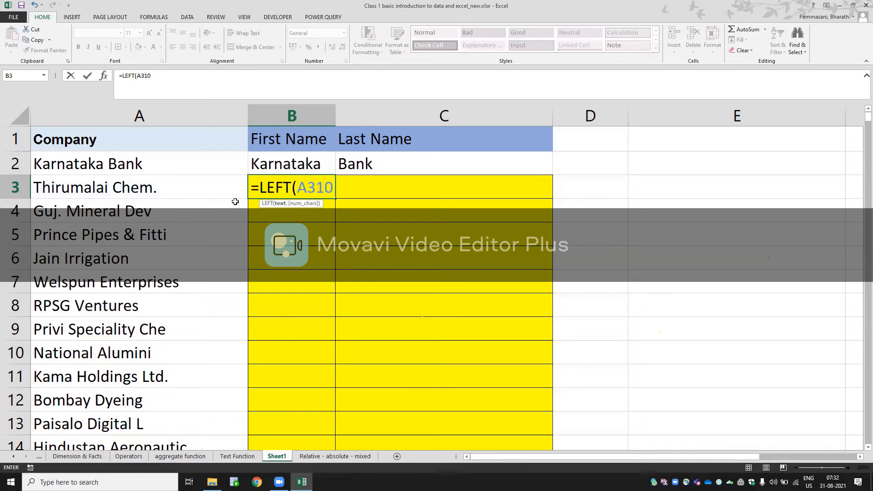
pyautogui.press('Return')
pyautogui.press('Up')
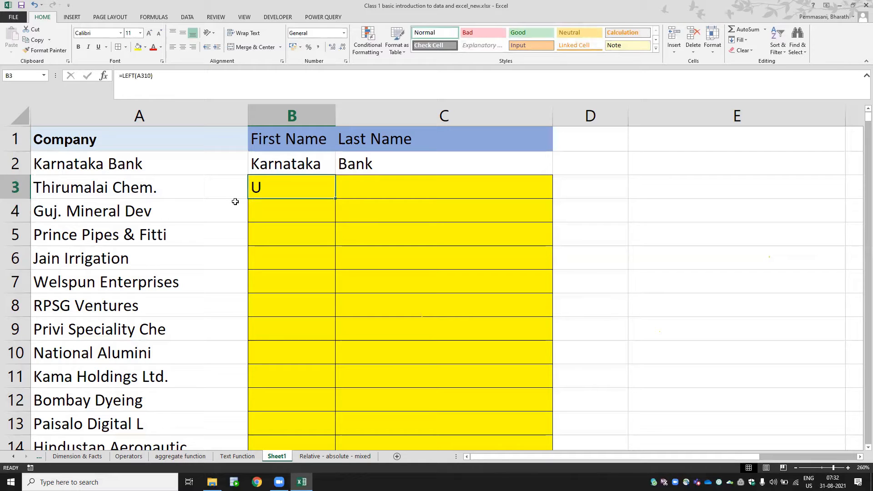
# - Correct the formula in B3 to =LEFT(A3,10) and open it again for editing
pyautogui.press('F2')
pyautogui.press('Left')
pyautogui.press('Left')
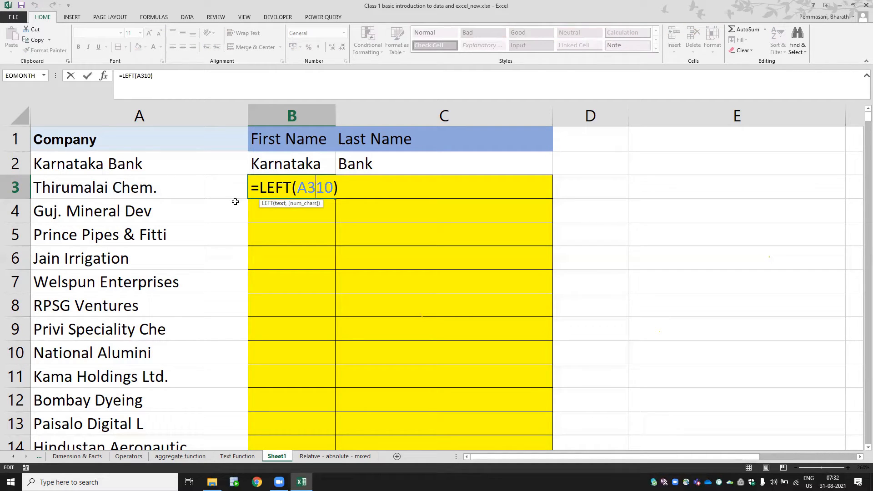
pyautogui.write(',')
pyautogui.press('Return')
pyautogui.press('Up')
pyautogui.press('F2')
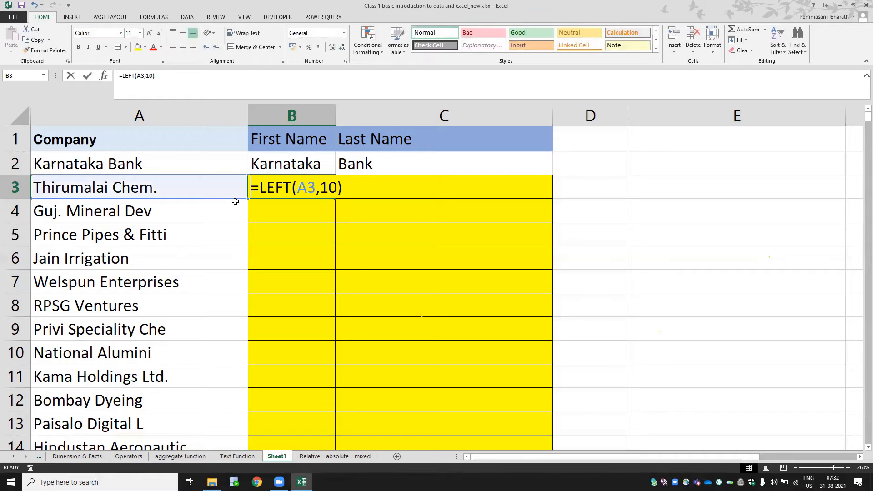
# - Copy the fixed-length LEFT formula from B3 into B4 and inspect the copied formula's reference
pyautogui.click(325, 188)
pyautogui.click(301, 192)
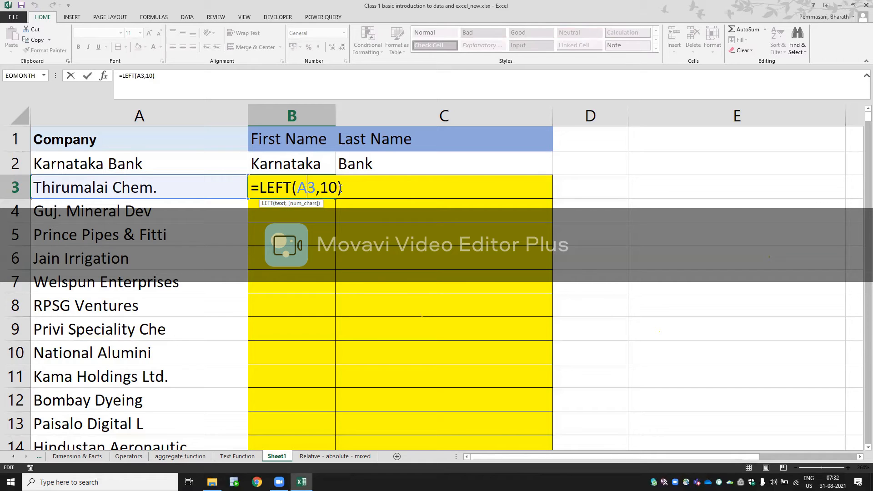
pyautogui.press('Return')
pyautogui.press('Up')
pyautogui.hotkey('ctrl', 'c')
pyautogui.press('Down')
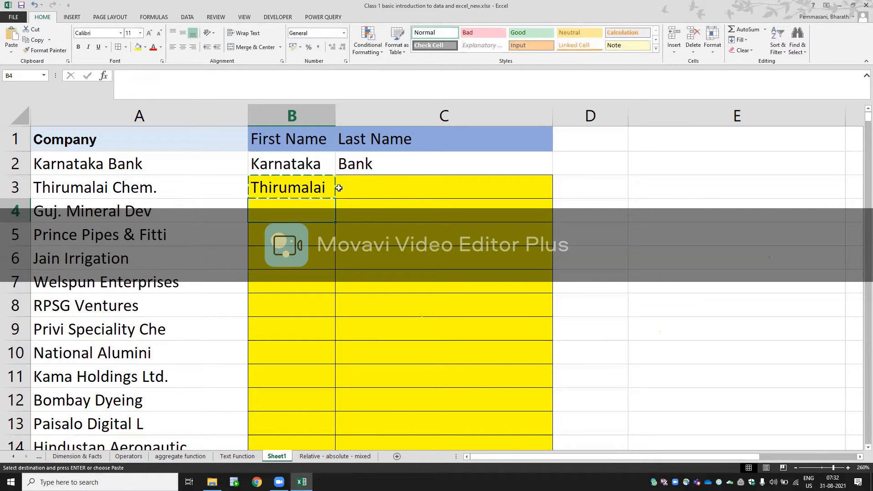
pyautogui.hotkey('ctrl', 'v')
pyautogui.press('Escape')
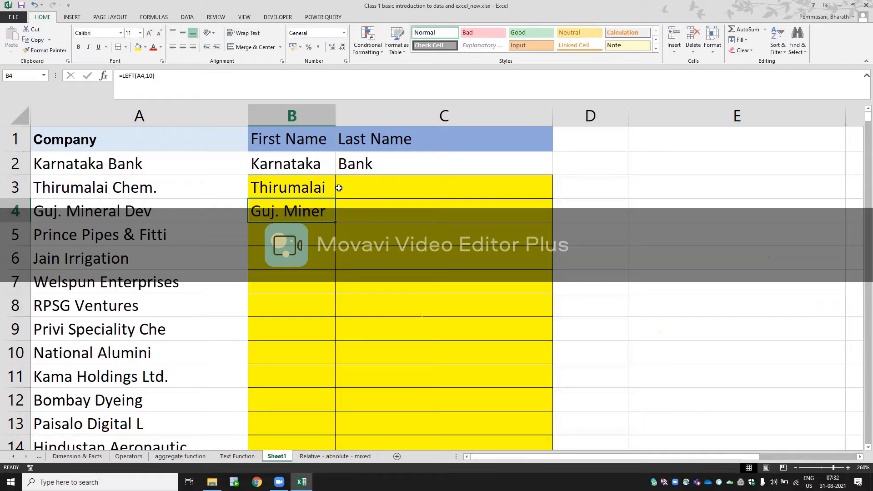
pyautogui.press('F2')
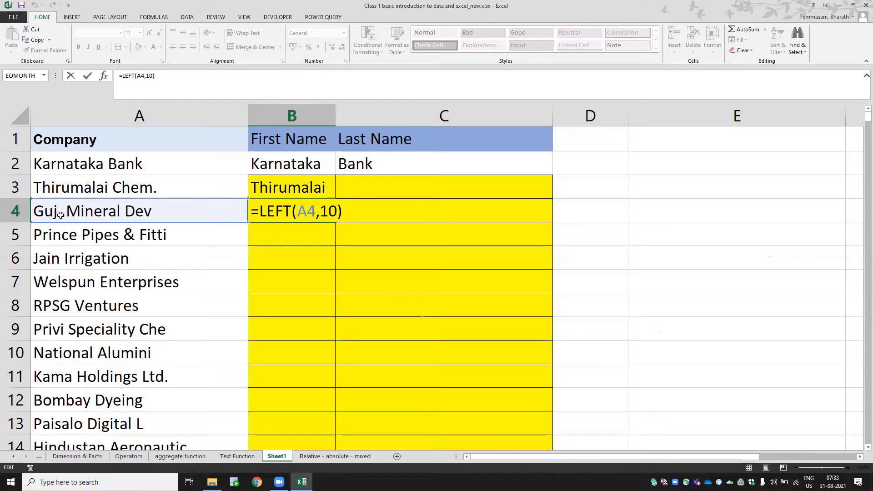
pyautogui.press('Escape')
# - Copy the fixed-length LEFT formula from B4 into B5 and inspect its cell reference
pyautogui.hotkey('ctrl', 'c')
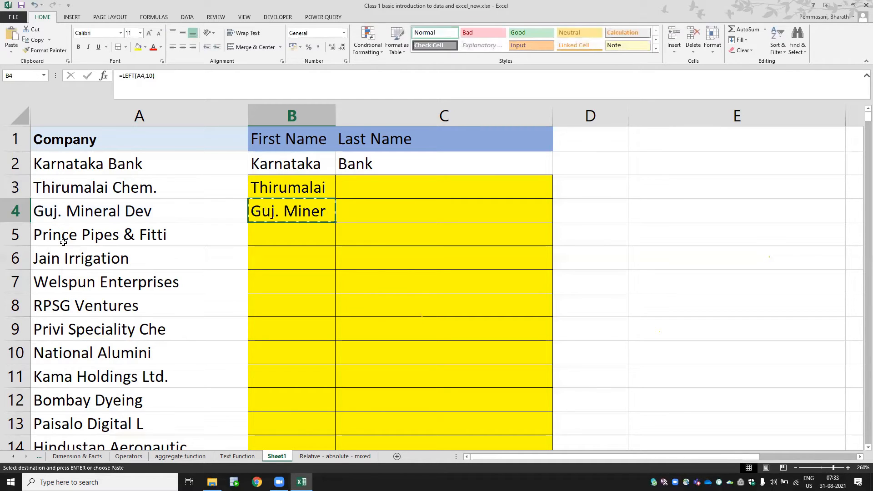
pyautogui.press('Down')
pyautogui.hotkey('ctrl', 'v')
pyautogui.press('F2')
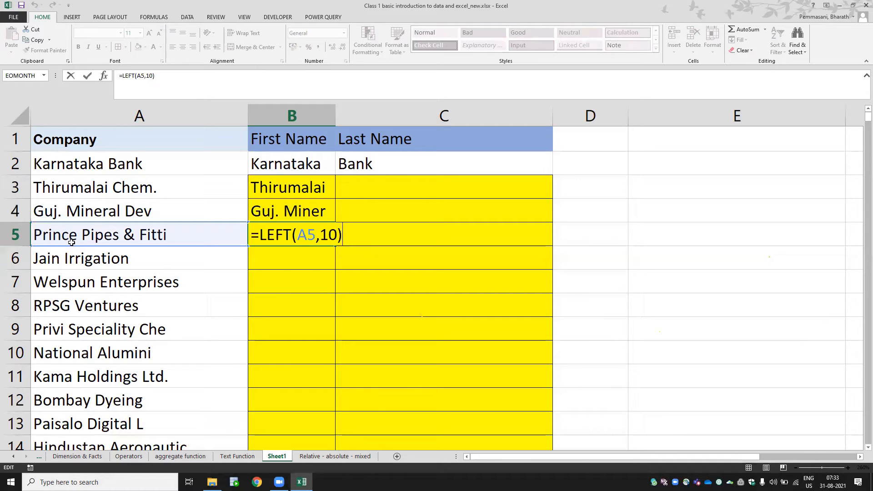
pyautogui.press('Escape')
# - Replace the fixed character count in B3 with a space search, making the formula =LEFT(A3,FIND(" ",A3,1))
pyautogui.press('Up')
pyautogui.press('Up')
pyautogui.press('F2')
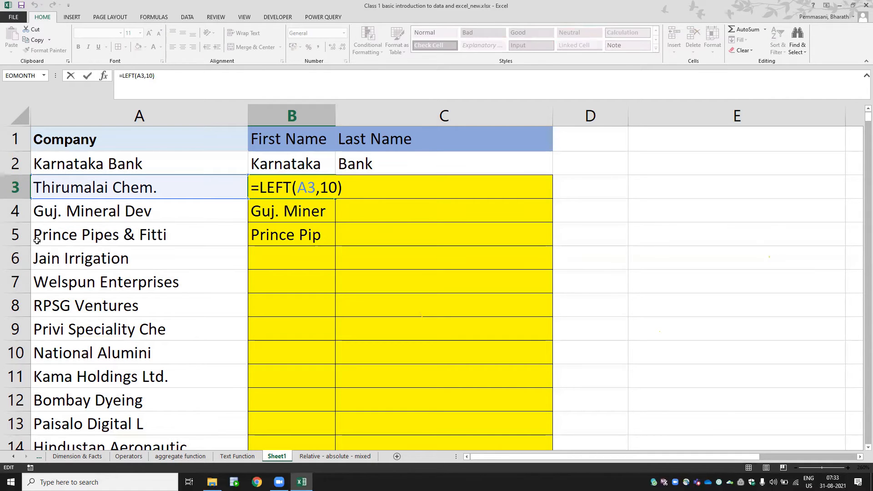
pyautogui.press('BackSpace')
pyautogui.press('BackSpace')
pyautogui.press('BackSpace')
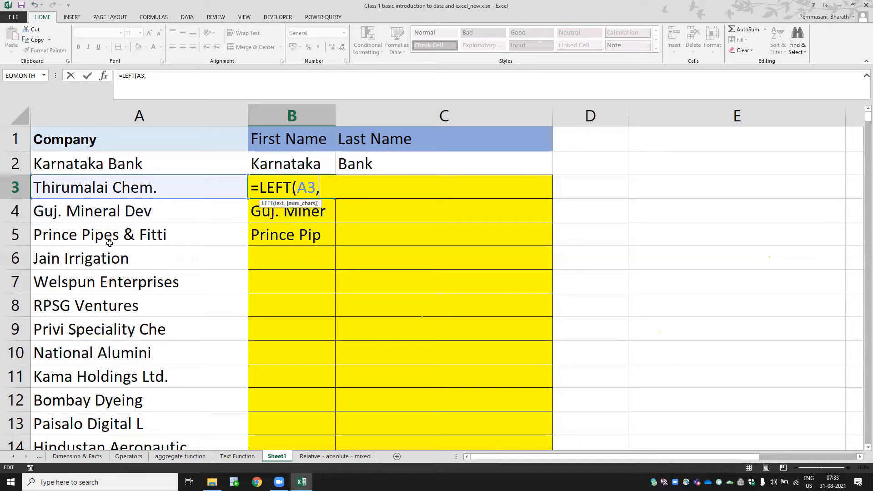
pyautogui.write('FIND(')
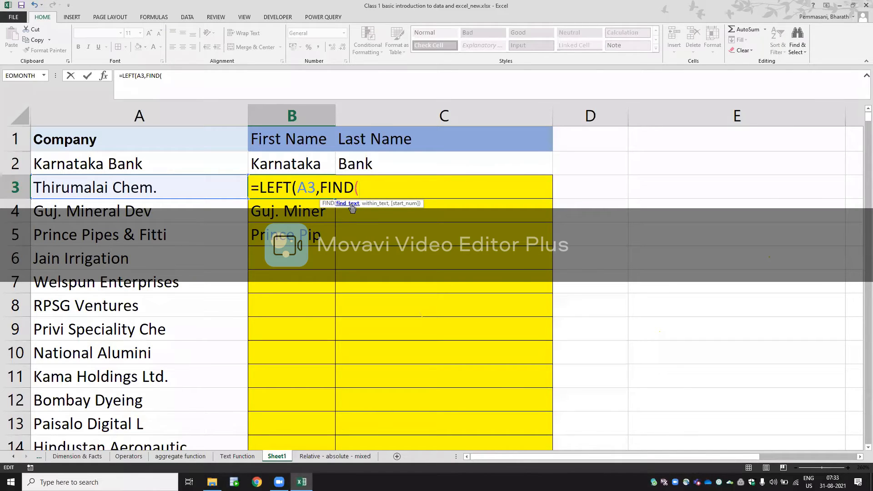
pyautogui.write('" ",')
pyautogui.click(190, 183)
pyautogui.write(',1)')
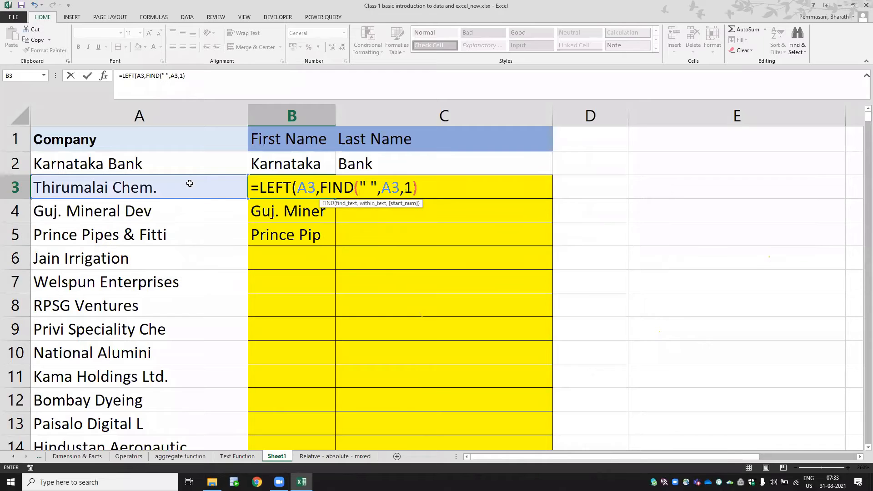
pyautogui.press('Return')
pyautogui.press('Return')
# - Copy the LEFT and FIND formula from B3 down the First Name column through B14
pyautogui.press('Up')
pyautogui.hotkey('ctrl', 'c')
pyautogui.hotkey('shift', 'Down')
pyautogui.hotkey('shift', 'Down')
pyautogui.hotkey('shift', 'Down')
pyautogui.hotkey('shift', 'Down')
pyautogui.hotkey('shift', 'Down')
pyautogui.hotkey('shift', 'Down')
pyautogui.hotkey('shift', 'Down')
pyautogui.hotkey('shift', 'Down')
pyautogui.hotkey('shift', 'Down')
pyautogui.hotkey('shift', 'Down')
pyautogui.hotkey('shift', 'Down')
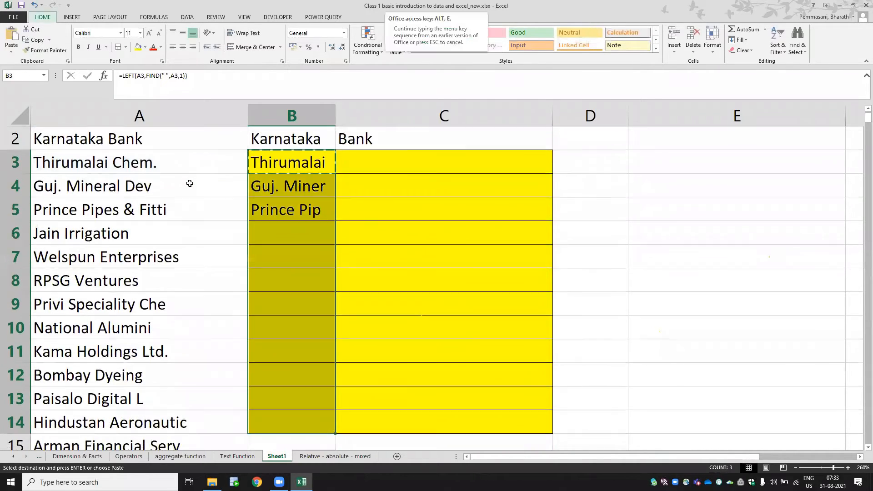
pyautogui.hotkey('ctrl', 'alt', 'v')
pyautogui.press('Return')
pyautogui.press('Escape')
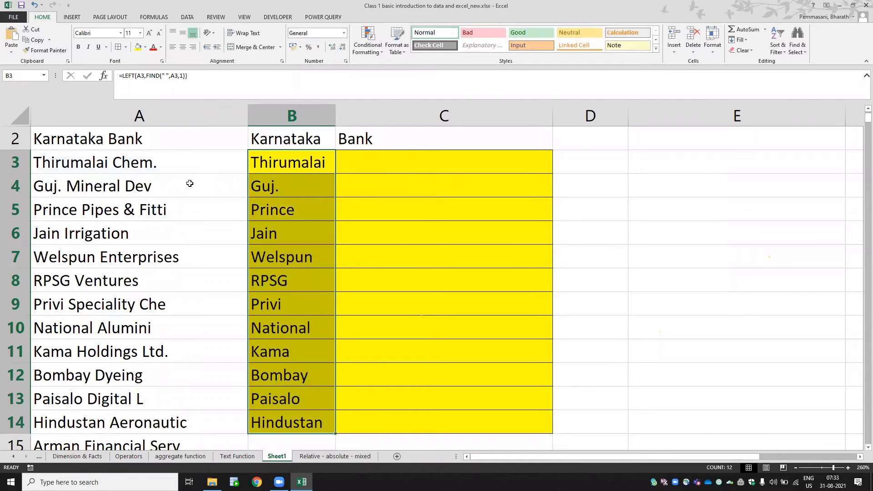
# - Inspect the copied formulas in the First Name column and the FIND part used as num_chars in B3
pyautogui.press('Down')
pyautogui.press('F2')
pyautogui.press('Return')
pyautogui.press('F2')
pyautogui.press('Escape')
pyautogui.press('Up')
pyautogui.press('Up')
pyautogui.press('F2')
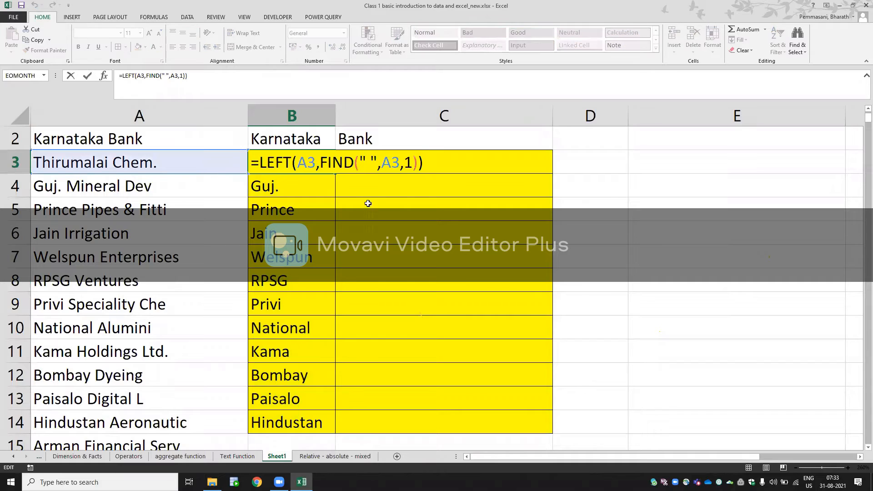
pyautogui.click(331, 160)
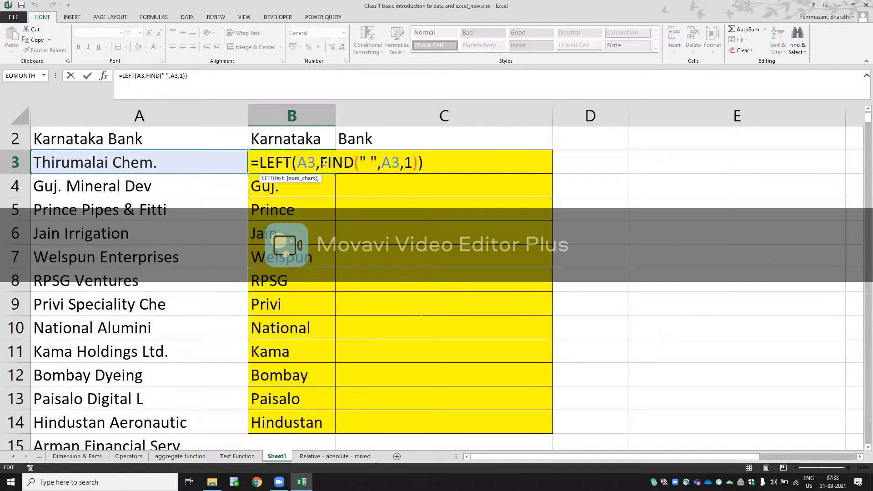
pyautogui.click(299, 179)
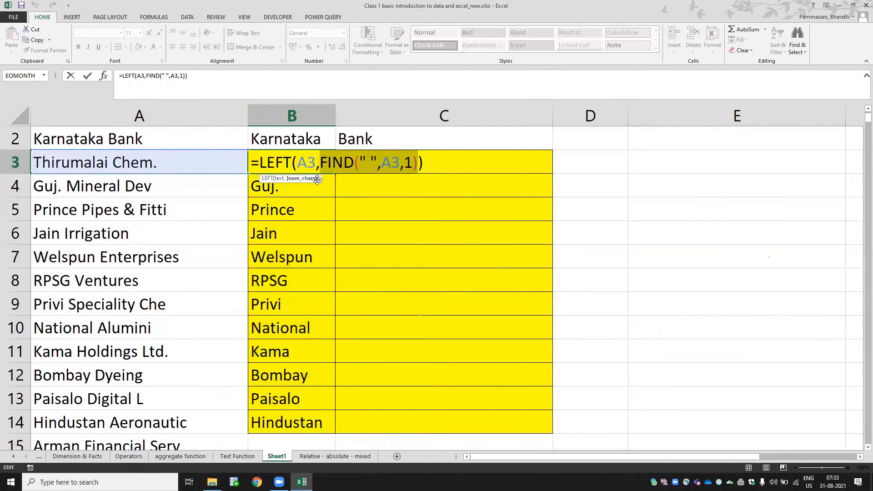
pyautogui.press('Tab')
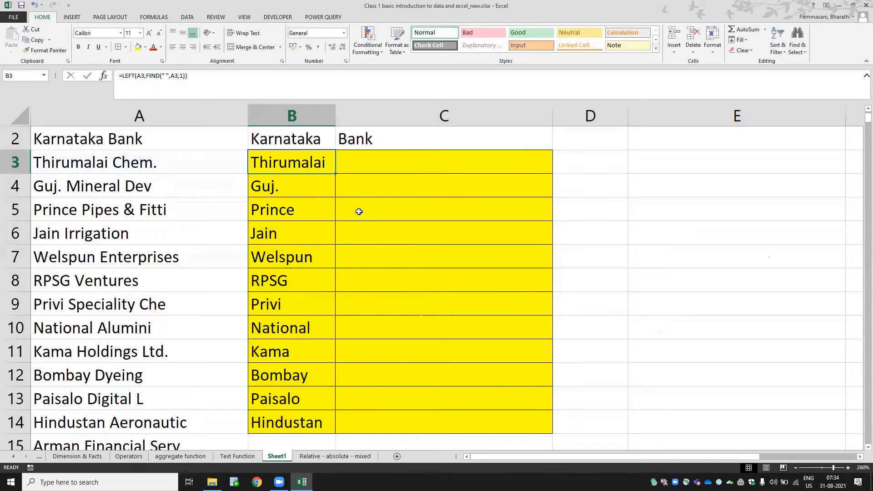
# - Enter the formula =RIGHT(A3,LEN(A3)-FIND(" ",A3,1)) in cell C3 of the Last Name column
pyautogui.write('=RIGHT(')
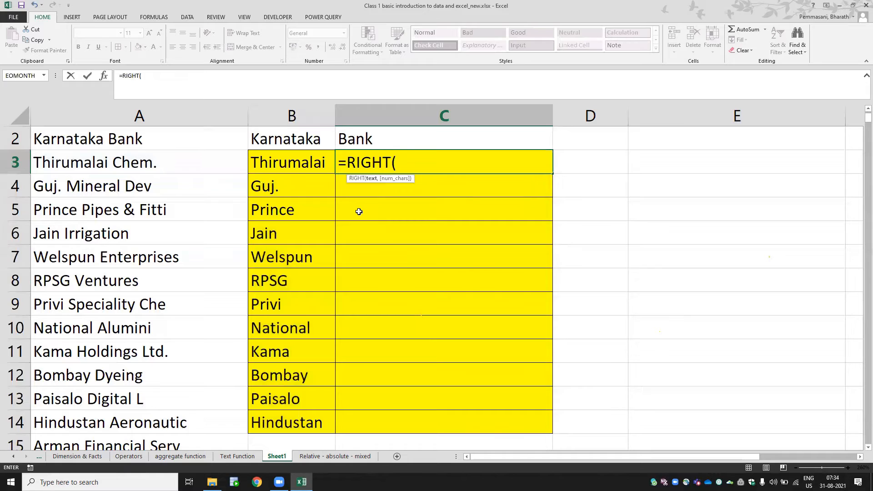
pyautogui.click(199, 164)
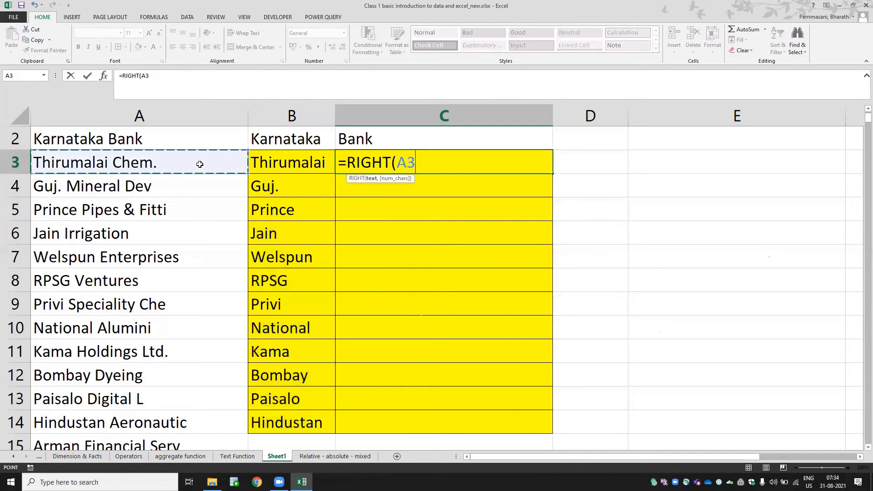
pyautogui.write(',')
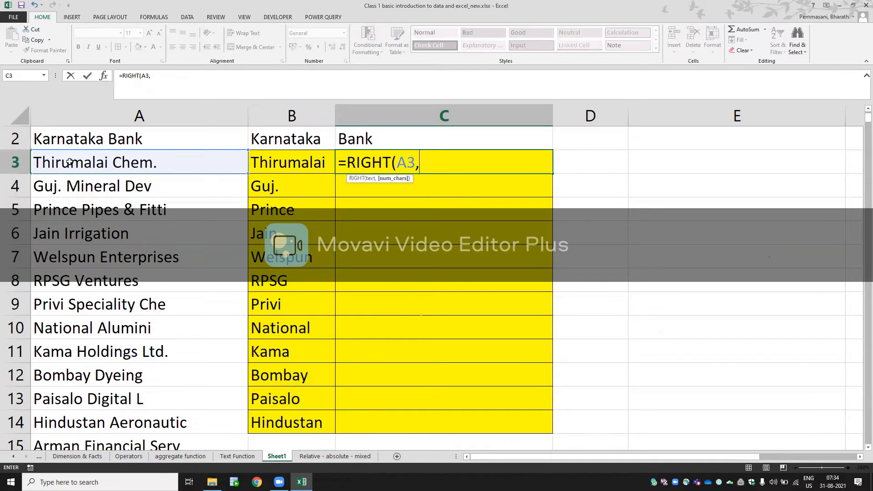
pyautogui.write('LEN(')
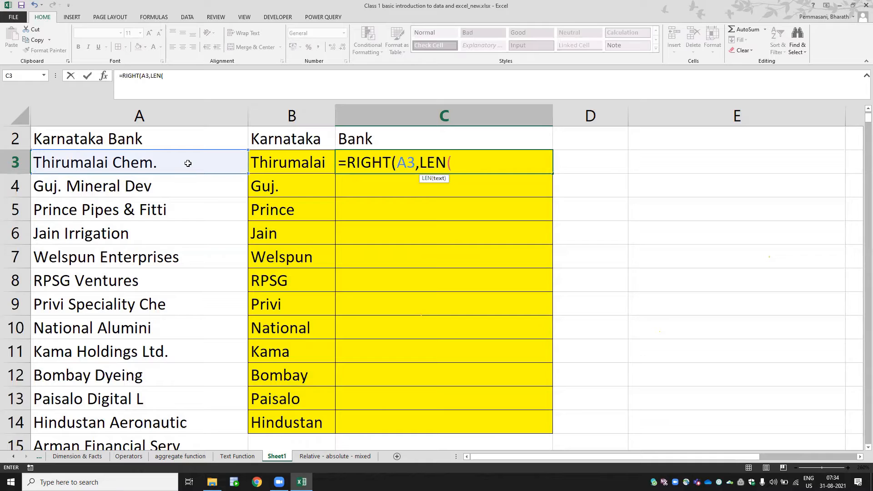
pyautogui.click(176, 163)
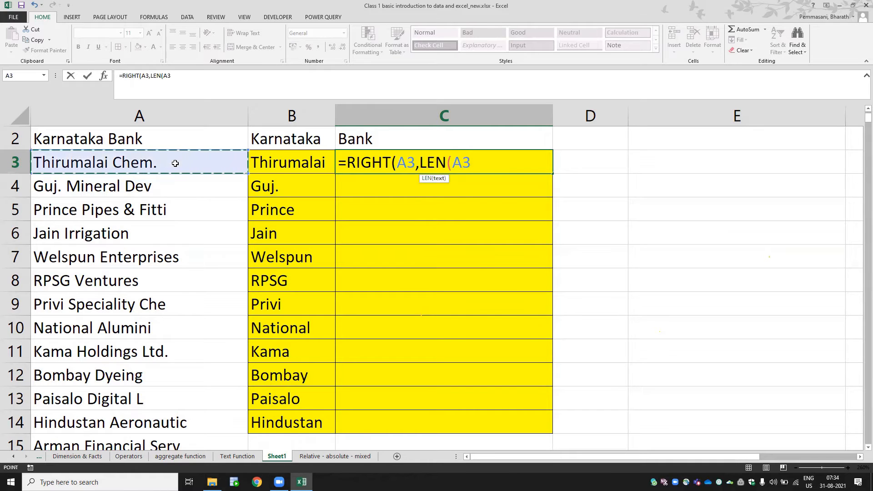
pyautogui.write(')-')
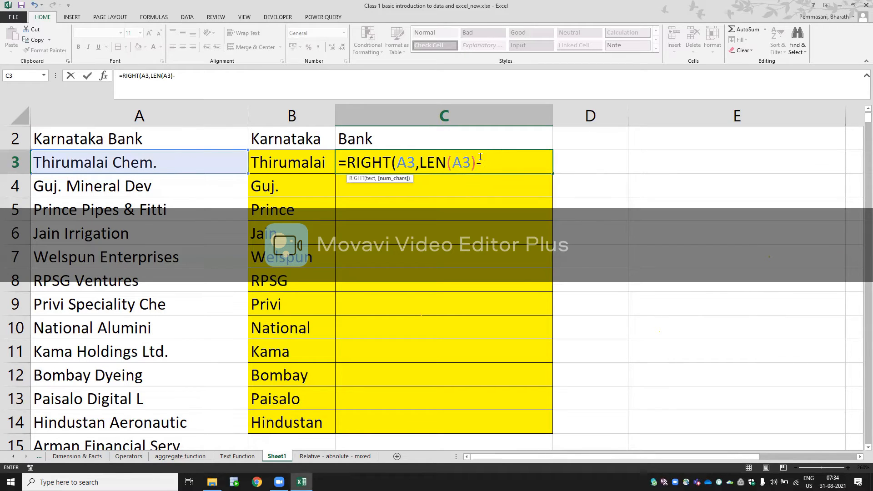
pyautogui.write('FIND')
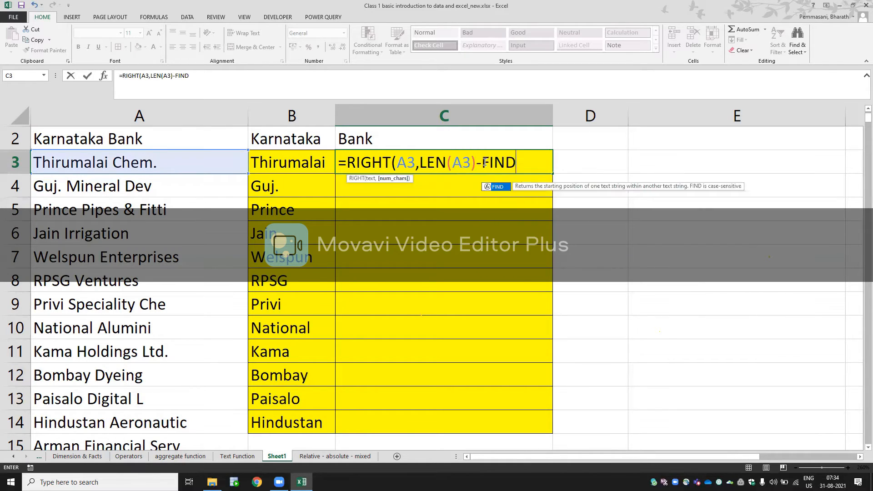
pyautogui.write('(" "')
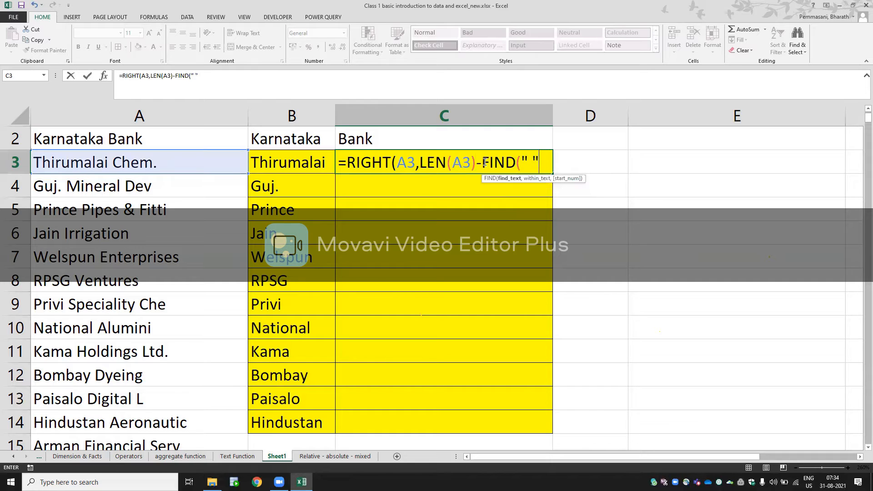
pyautogui.write(',')
pyautogui.click(196, 166)
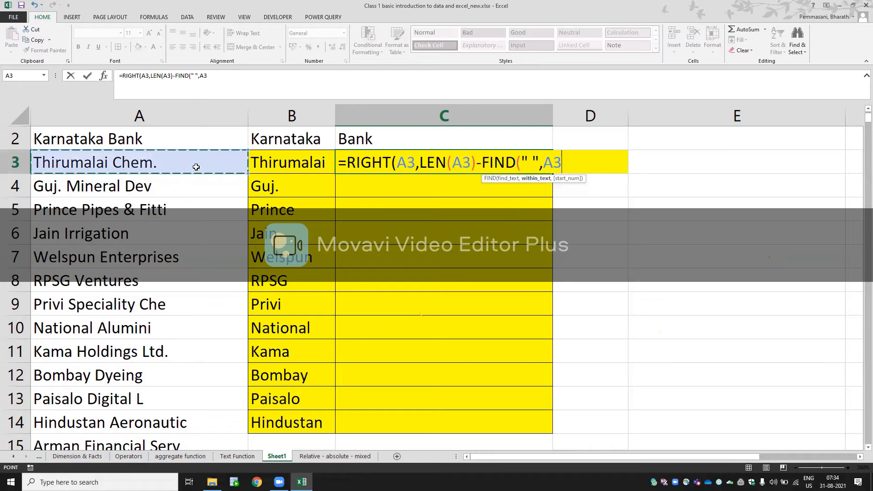
pyautogui.write(',1')
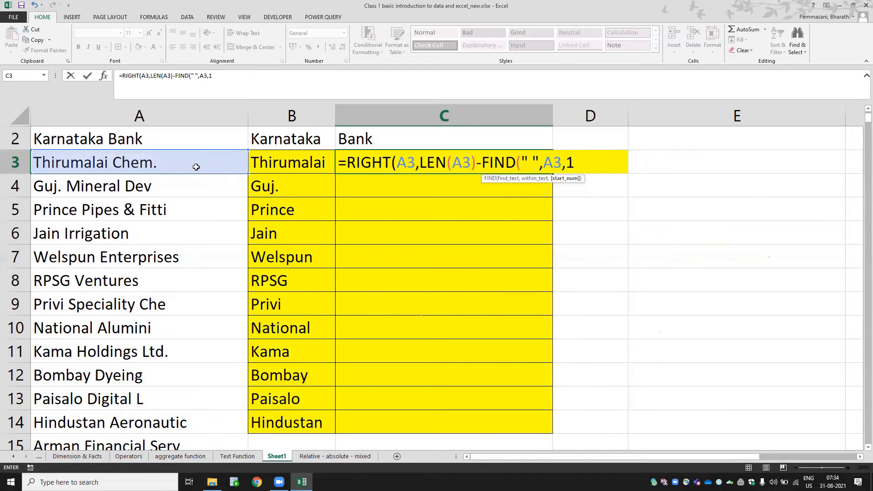
pyautogui.write(')')
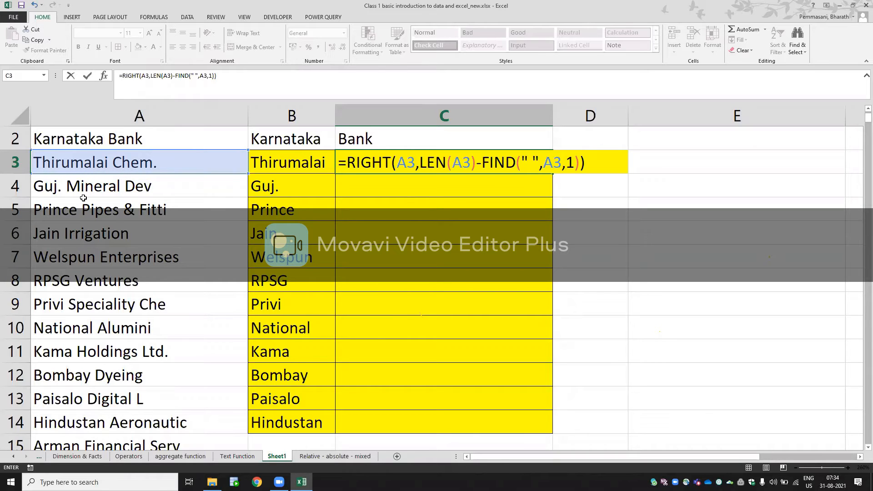
pyautogui.hotkey('ctrl', 'Return')
# - Copy the RIGHT formula from C3 down the Last Name column through C14
pyautogui.press('Down')
pyautogui.press('Up')
pyautogui.hotkey('ctrl', 'c')
pyautogui.press('Left')
pyautogui.hotkey('ctrl', 'Down')
pyautogui.press('Right')
pyautogui.hotkey('ctrl', 'shift', 'Up')
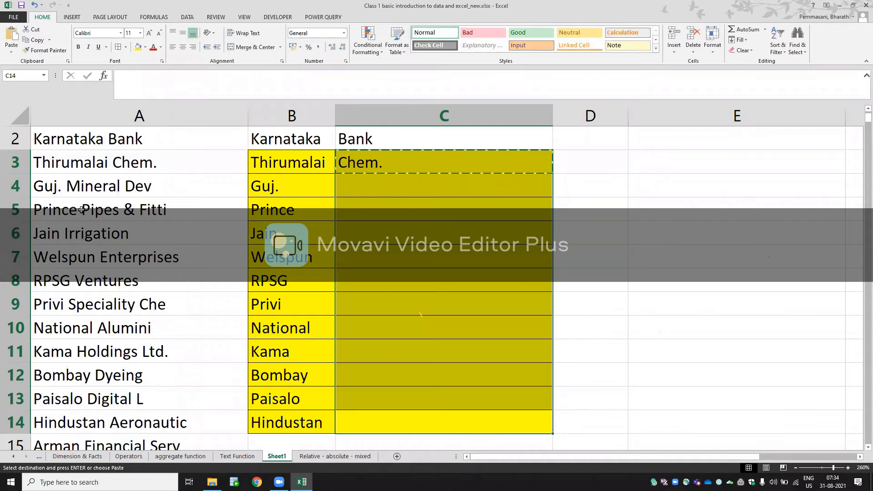
pyautogui.press('Return')
# - Examine the copied formulas in the Last Name column against the company names in their rows
pyautogui.press('Down')
pyautogui.press('Up')
pyautogui.press('Up')
pyautogui.press('Up')
pyautogui.press('Up')
pyautogui.press('Up')
pyautogui.press('Up')
pyautogui.press('Up')
pyautogui.press('Up')
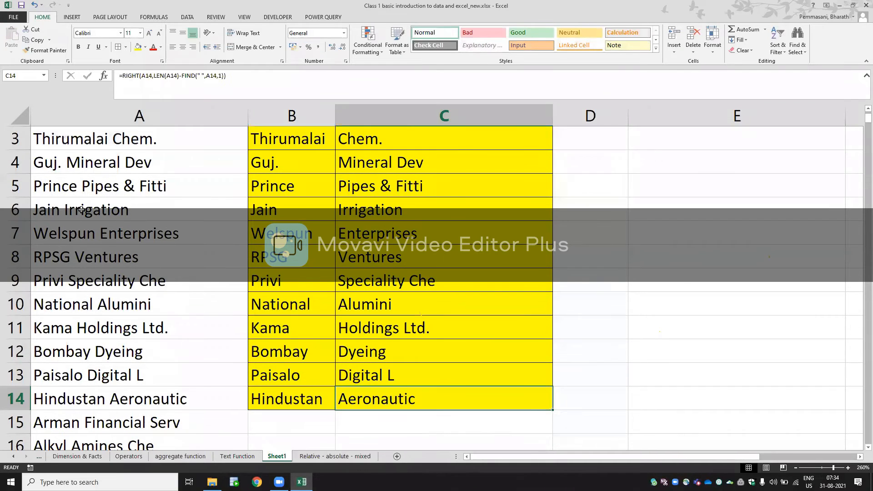
pyautogui.press('Up')
pyautogui.press('Up')
pyautogui.press('Up')
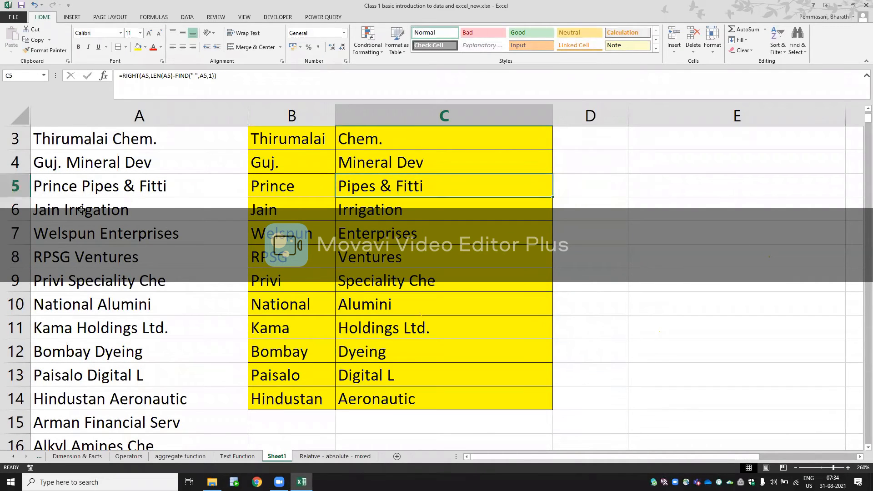
pyautogui.press('Down')
pyautogui.press('F2')
pyautogui.press('Return')
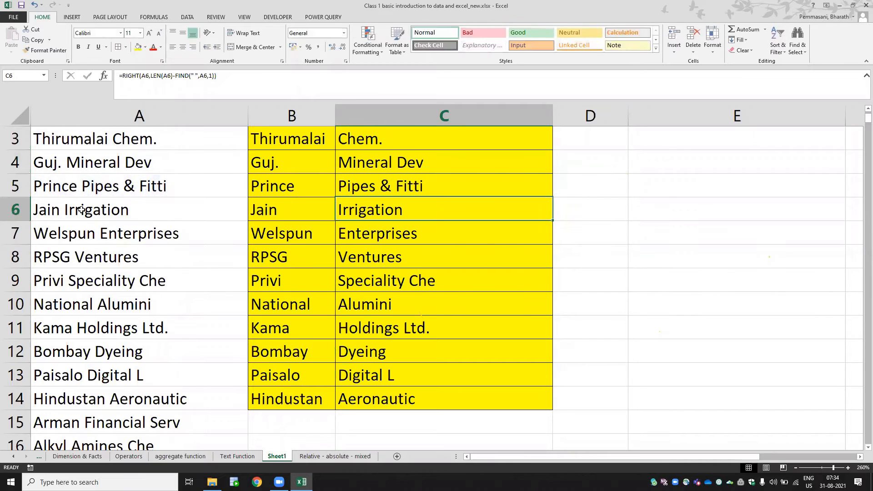
pyautogui.press('Down')
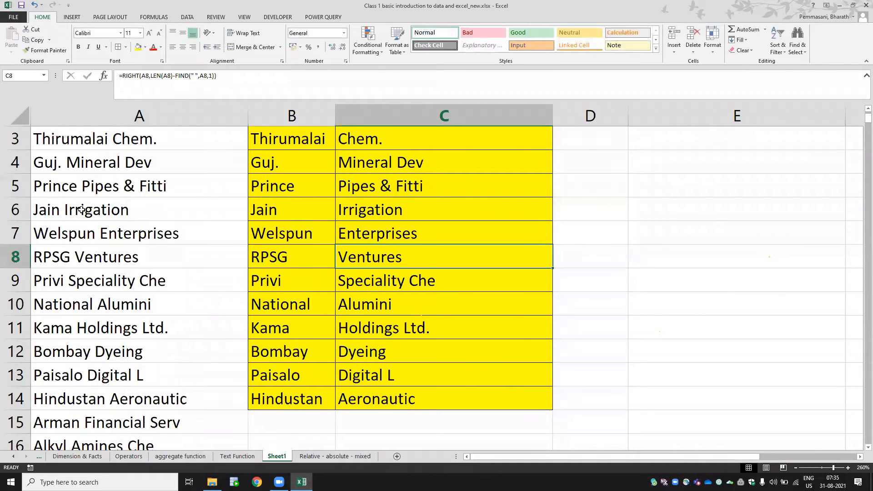
pyautogui.press('Left')
pyautogui.press('Left')
pyautogui.press('Right')
pyautogui.press('Right')
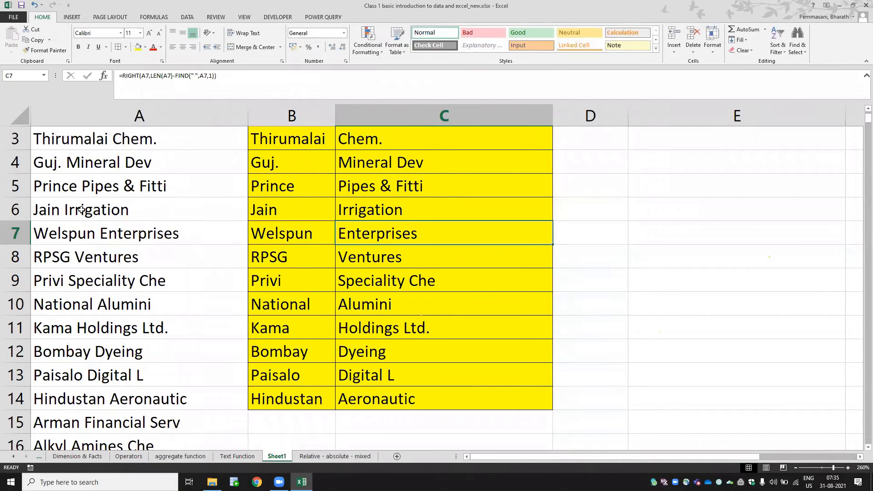
# - Go back up to the Last Name heading and open the aggregate function sheet
pyautogui.press('Up')
pyautogui.press('Up')
pyautogui.press('Up')
pyautogui.press('Up')
pyautogui.press('Up')
pyautogui.press('Up')
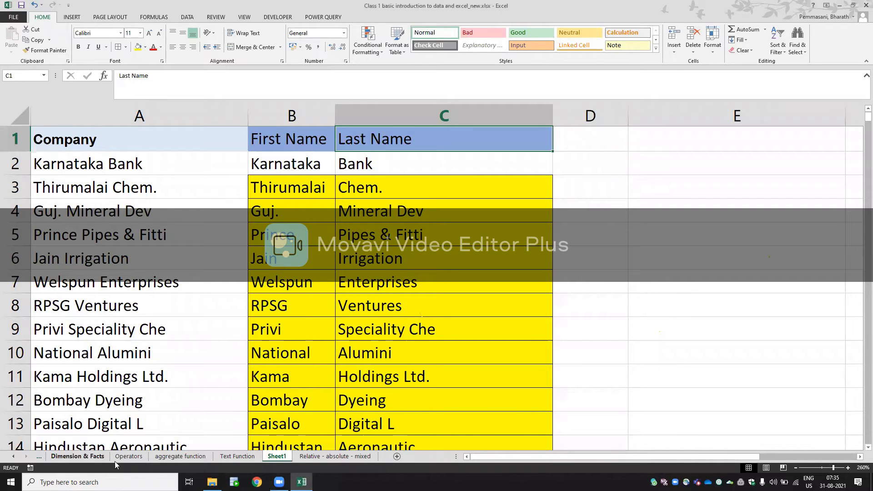
pyautogui.click(185, 457)
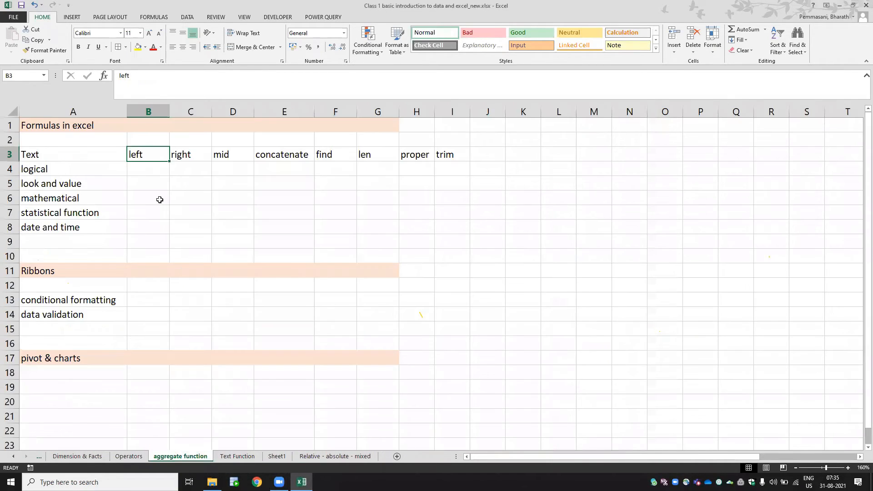
# - Fill the Text function row, cells A3 to I3, with yellow
pyautogui.click(51, 154)
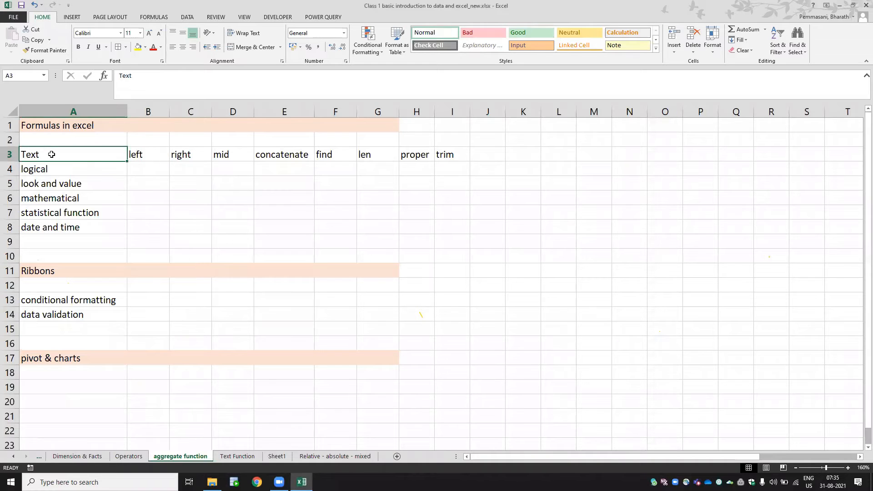
pyautogui.hotkey('shift', 'Right')
pyautogui.hotkey('shift', 'Right')
pyautogui.hotkey('shift', 'Right')
pyautogui.hotkey('shift', 'Right')
pyautogui.hotkey('shift', 'Right')
pyautogui.hotkey('shift', 'Right')
pyautogui.hotkey('shift', 'Right')
pyautogui.hotkey('shift', 'Right')
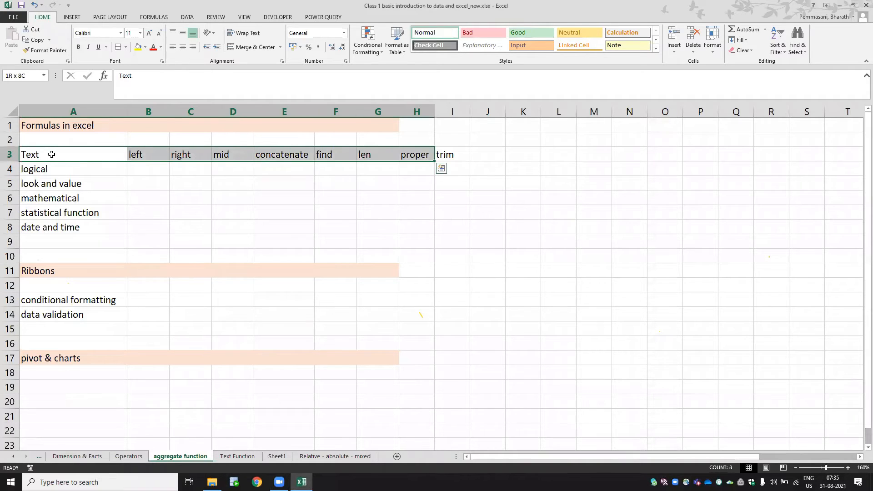
pyautogui.click(138, 49)
# - Enter IF, AND and OR in cells B4, C4 and D4 of the logical row
pyautogui.press('Down')
pyautogui.press('Right')
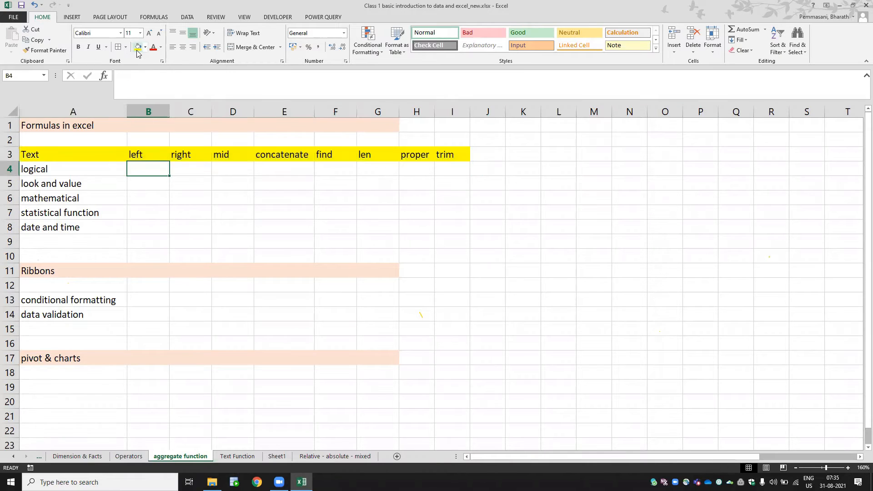
pyautogui.write('IF')
pyautogui.press('Tab')
pyautogui.write('AND')
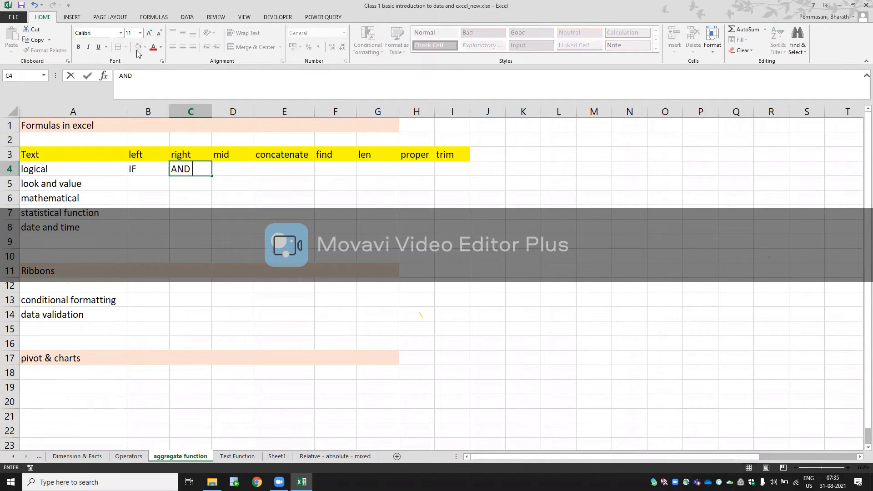
pyautogui.press('Tab')
pyautogui.write('OR')
pyautogui.press('Tab')
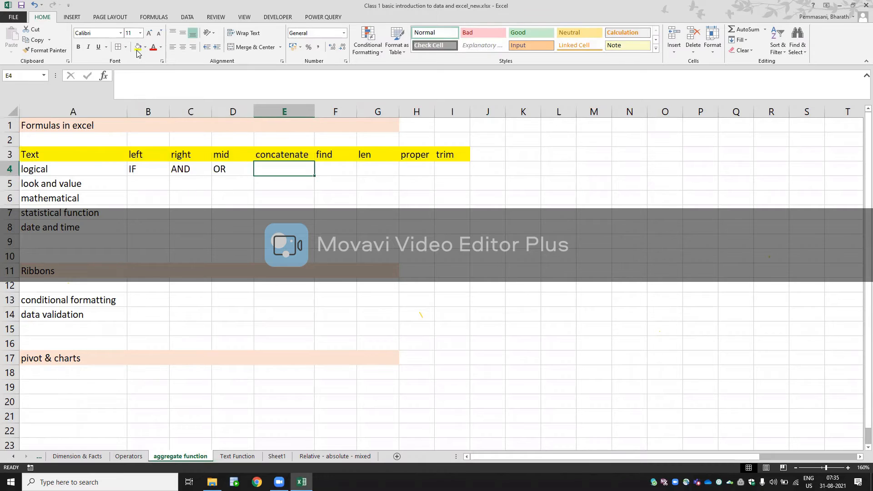
# - Continue the logical row with NOT, TRUE and FALSE in cells E4, F4 and G4
pyautogui.write('NOT')
pyautogui.press('Tab')
pyautogui.write('T')
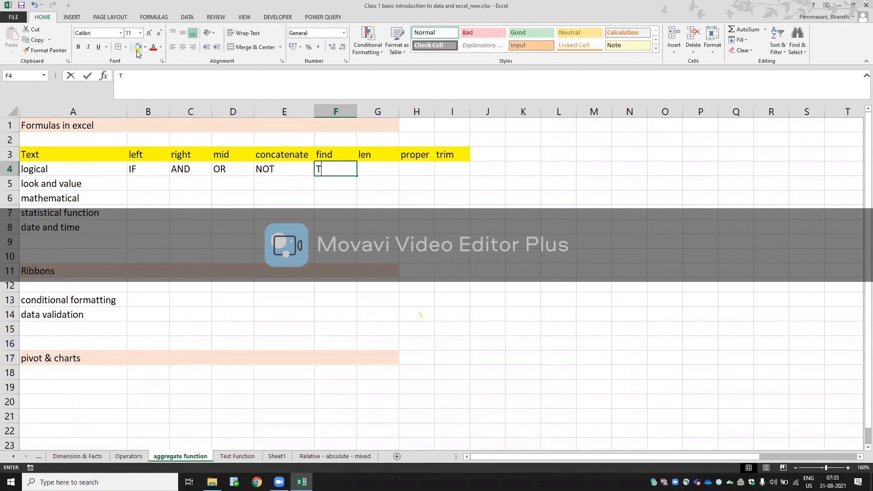
pyautogui.write('RYEUE')
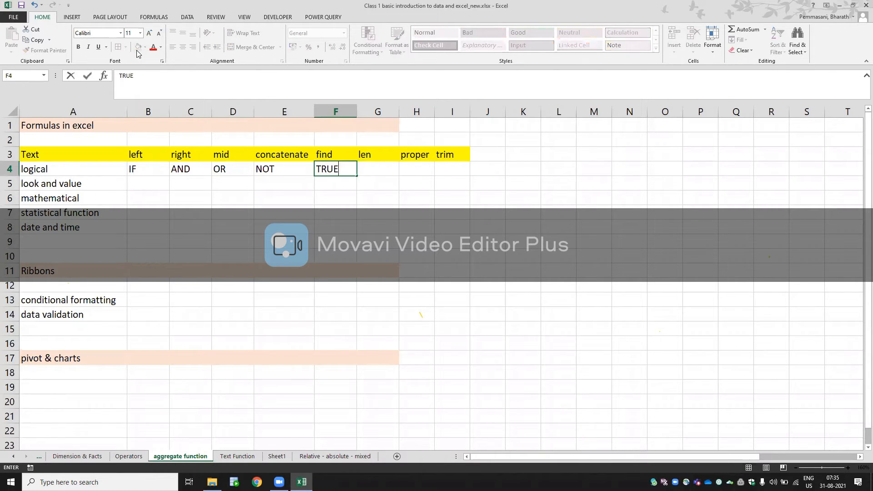
pyautogui.press('Tab')
pyautogui.write('FALSE')
pyautogui.press('Return')
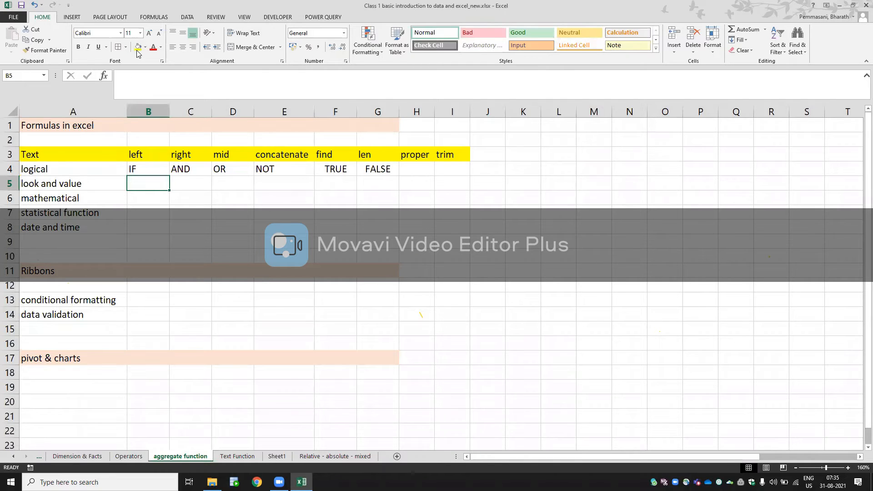
pyautogui.press('Up')
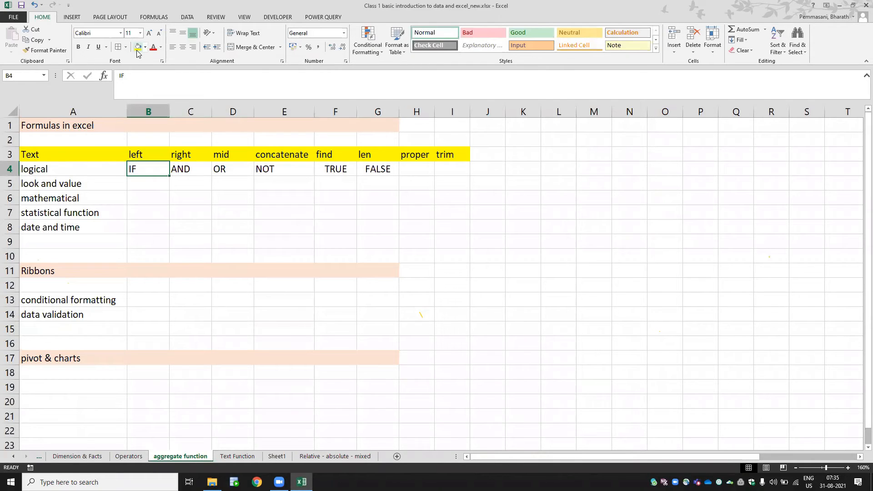
pyautogui.hotkey('shift', 'Right')
pyautogui.hotkey('shift', 'Right')
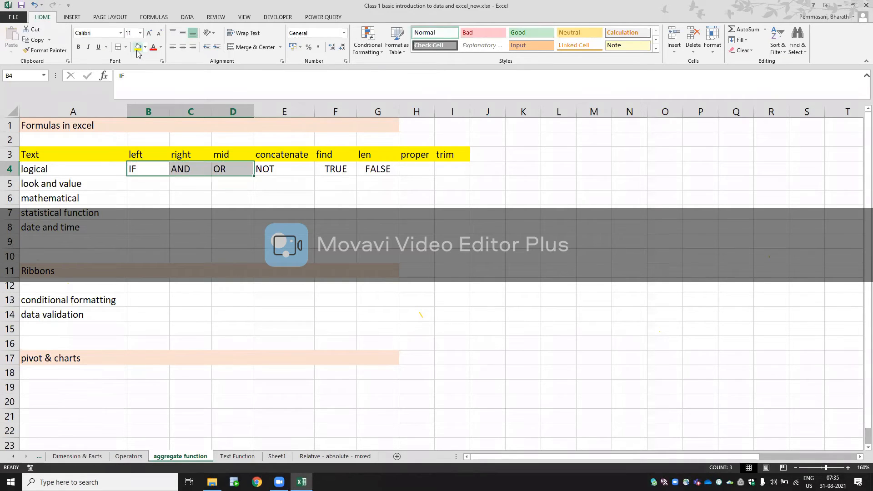
pyautogui.press('Left')
pyautogui.hotkey('ctrl', 'c')
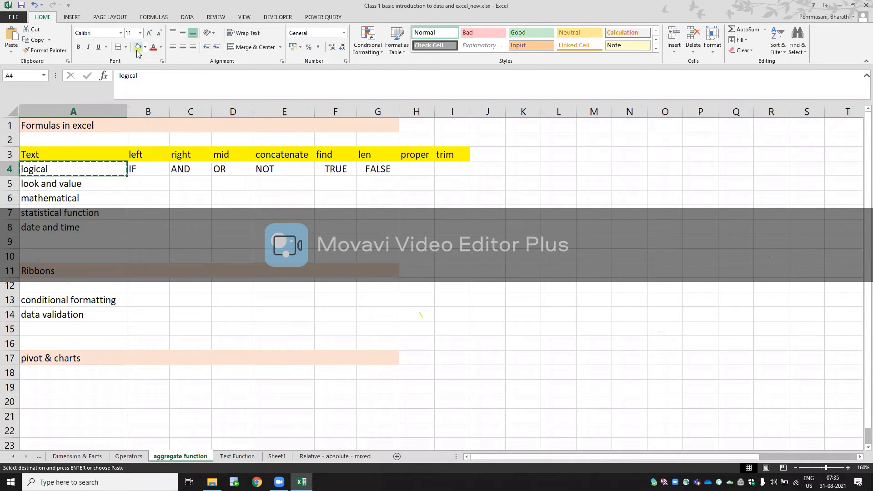
pyautogui.press('Right')
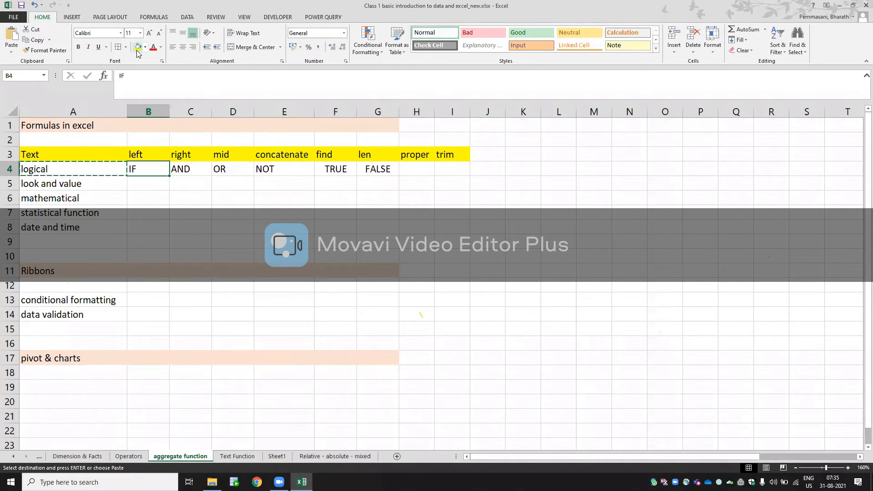
# - Add a new worksheet and name it LOGICAL FUNCTIONS
pyautogui.click(397, 456)
pyautogui.doubleClick(226, 457)
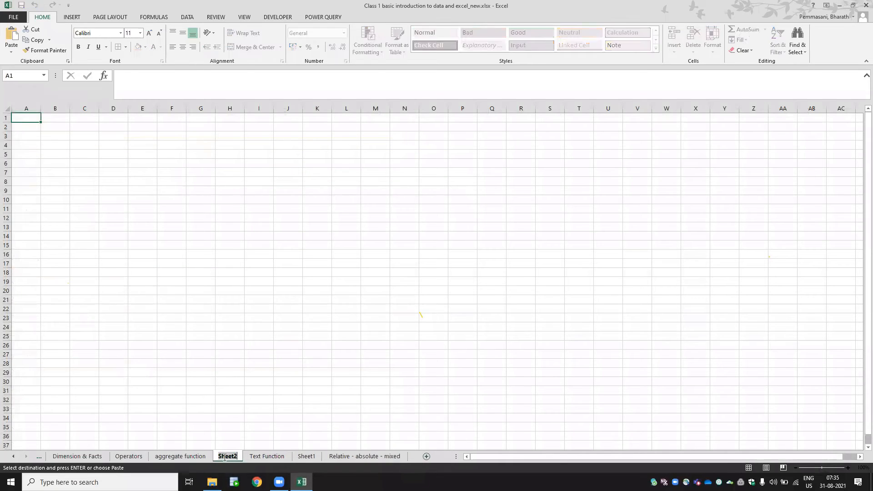
pyautogui.write('IOQ')
pyautogui.press('BackSpace')
pyautogui.press('BackSpace')
pyautogui.press('BackSpace')
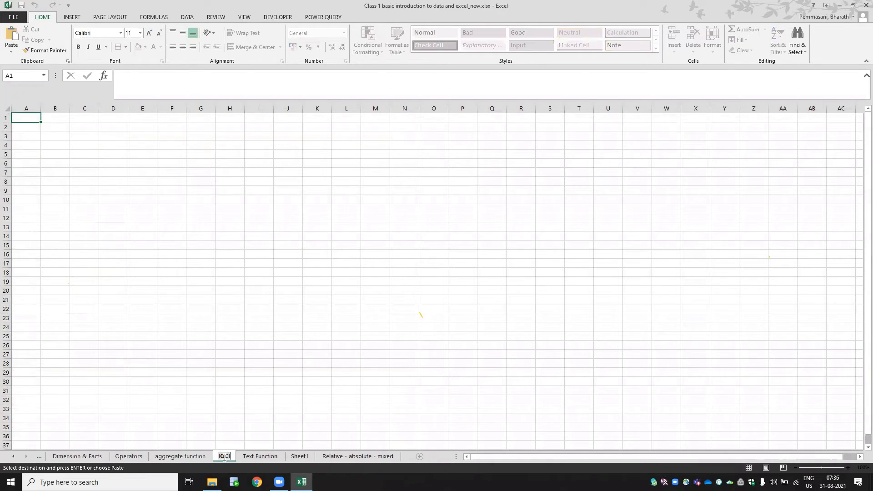
pyautogui.write('LOGICAL FN')
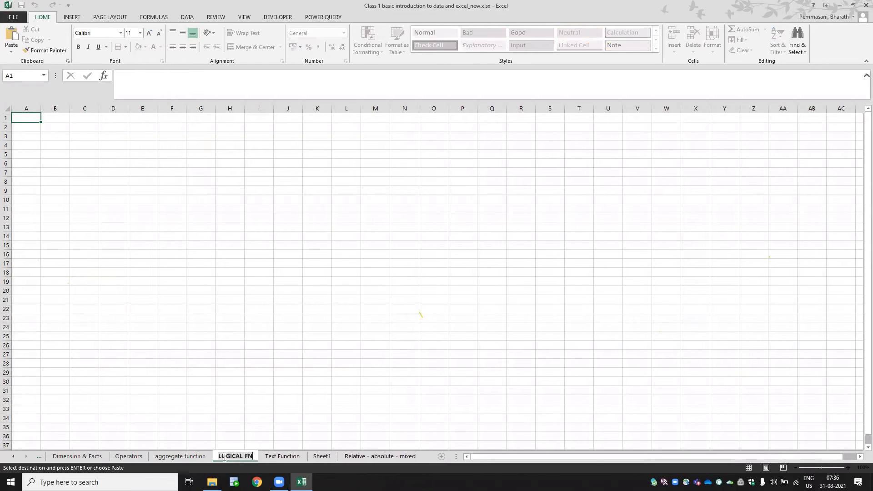
pyautogui.press('BackSpace')
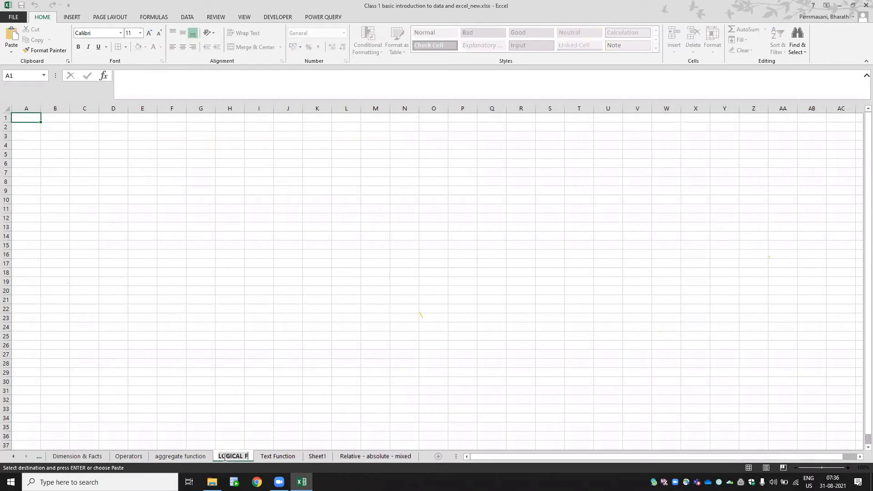
pyautogui.write('UNCTIONS')
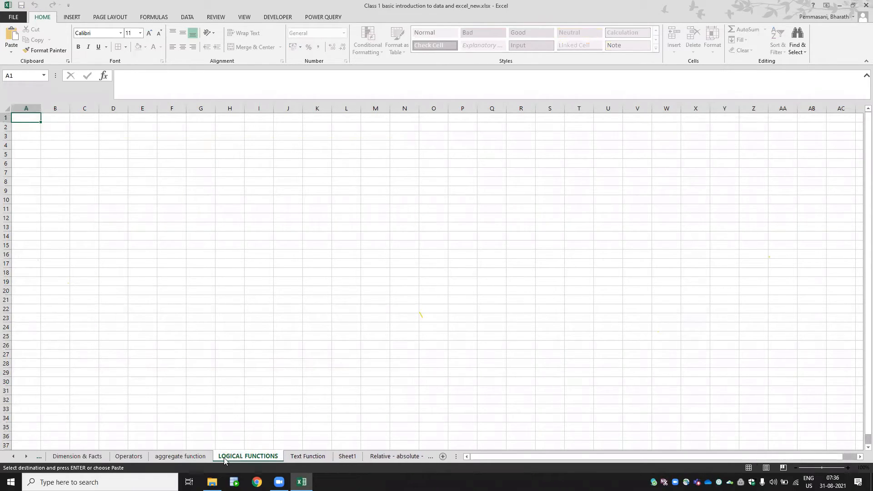
pyautogui.press('Return')
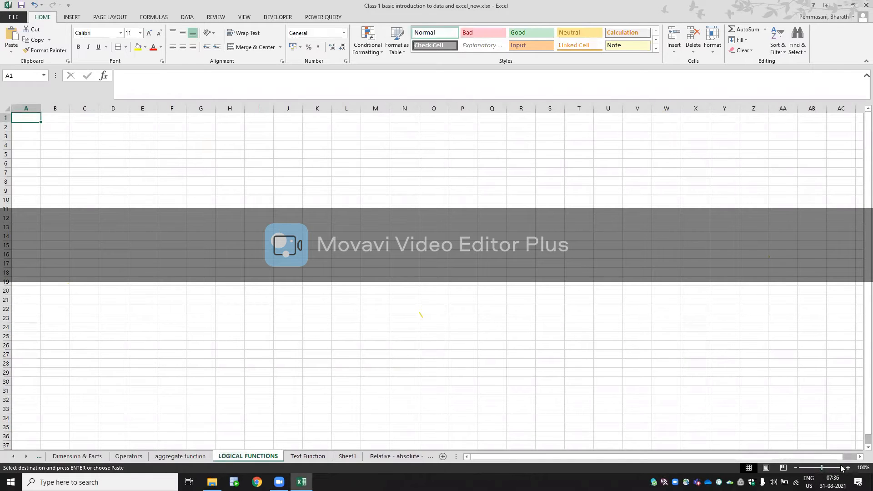
# - Zoom the LOGICAL FUNCTIONS sheet in to 260%
pyautogui.click(847, 467)
pyautogui.click(848, 468)
pyautogui.click(848, 467)
pyautogui.click(847, 468)
pyautogui.click(847, 468)
pyautogui.click(848, 467)
pyautogui.click(847, 468)
pyautogui.click(848, 467)
pyautogui.click(848, 468)
pyautogui.click(848, 468)
pyautogui.click(848, 468)
pyautogui.click(848, 468)
pyautogui.click(848, 468)
pyautogui.click(847, 468)
pyautogui.click(848, 467)
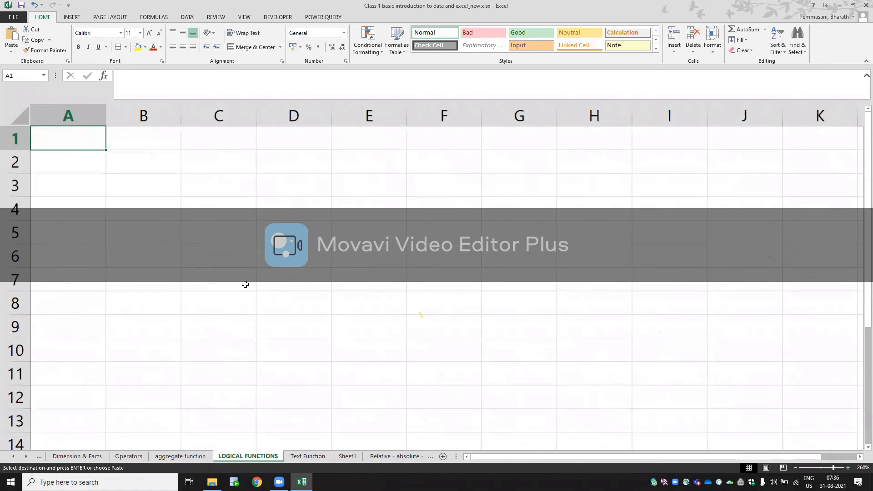
pyautogui.click(65, 157)
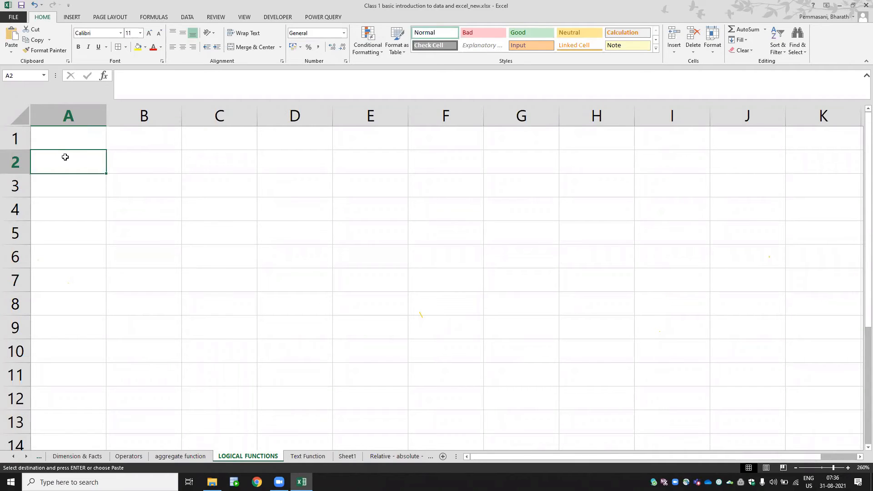
pyautogui.write('=IF')
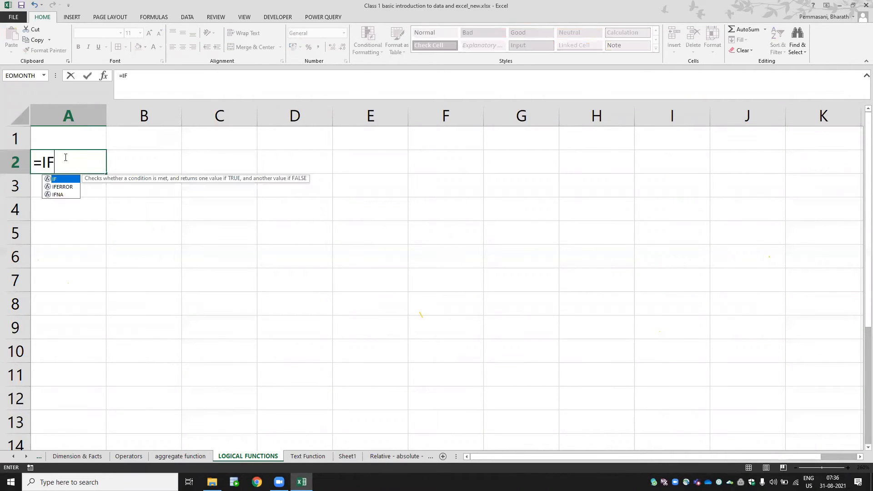
pyautogui.press('Escape')
pyautogui.press('Up')
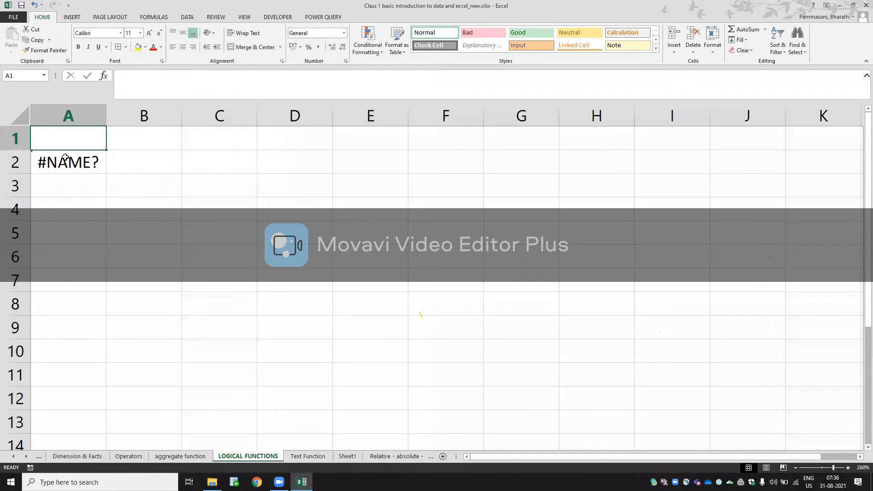
# - Copy the logical row A4:G4 from the aggregate function sheet to A1 of LOGICAL FUNCTIONS and clear cell A2
pyautogui.hotkey('ctrl', 'pageup')
pyautogui.hotkey('ctrl', 'pageup')
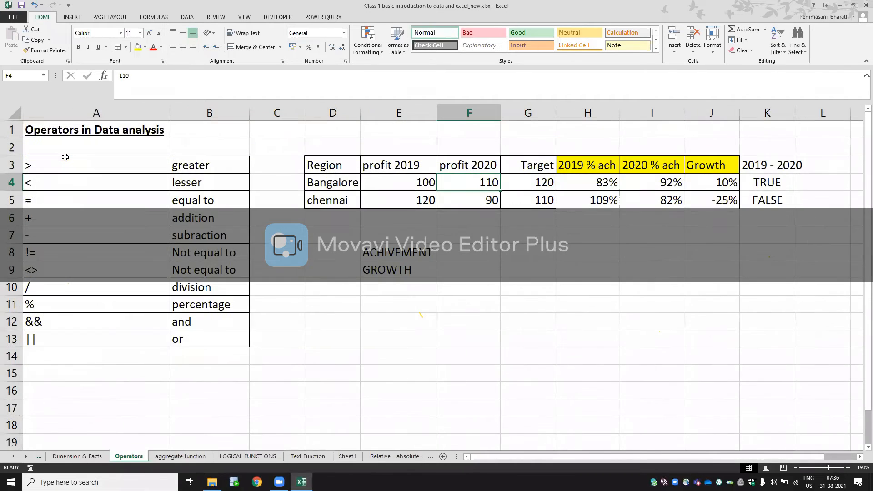
pyautogui.hotkey('ctrl', 'pagedown')
pyautogui.hotkey('ctrl', 'c')
pyautogui.press('Left')
pyautogui.hotkey('ctrl', 'shift', 'Right')
pyautogui.hotkey('ctrl', 'c')
pyautogui.hotkey('ctrl', 'pagedown')
pyautogui.hotkey('ctrl', 'v')
pyautogui.press('Down')
pyautogui.press('Delete')
# - Enter the plain text IF in cell B3, two rows below the IF heading
pyautogui.press('Right')
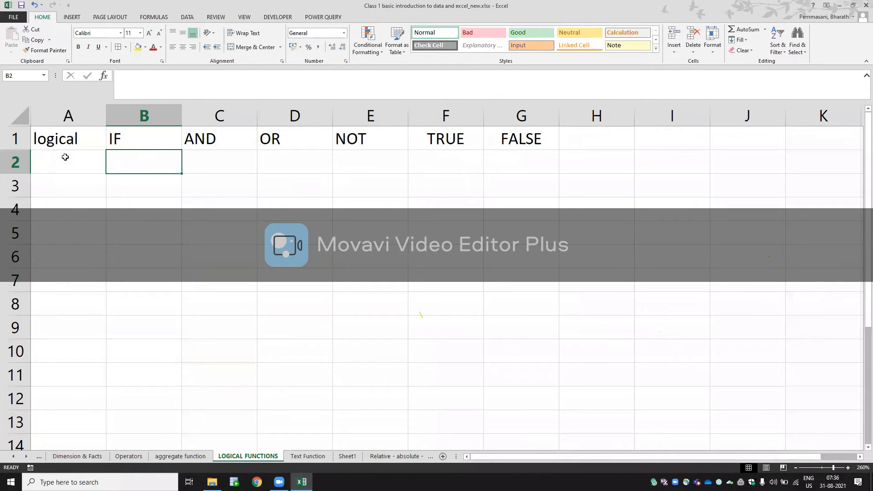
pyautogui.press('Up')
pyautogui.press('Down')
pyautogui.press('Down')
pyautogui.press('Down')
pyautogui.press('Up')
pyautogui.write('=')
pyautogui.press('BackSpace')
pyautogui.write('IF')
pyautogui.press('Right')
pyautogui.press('Left')
# - Extend the text in B3 to the syntax note IF(CONDITION, TRUE VALUE , FALSE VALUE)
pyautogui.press('F2')
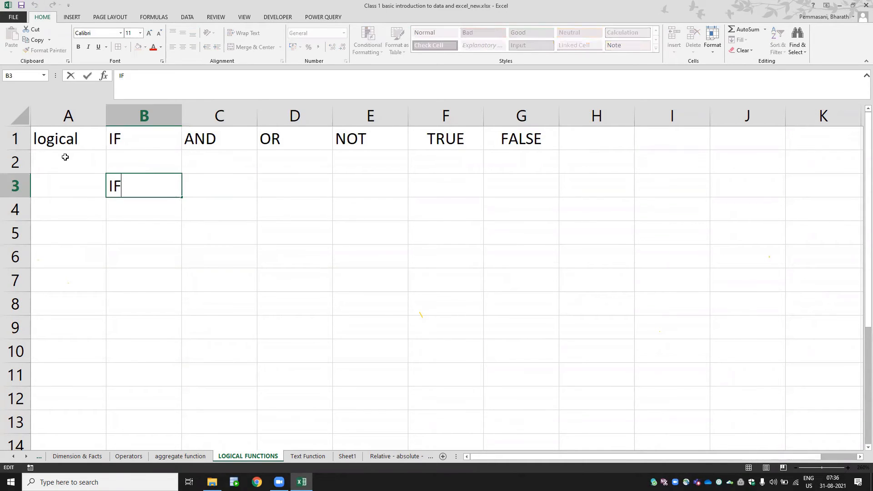
pyautogui.write('*')
pyautogui.press('BackSpace')
pyautogui.press('BackSpace')
pyautogui.write('*')
pyautogui.press('BackSpace')
pyautogui.write('(C')
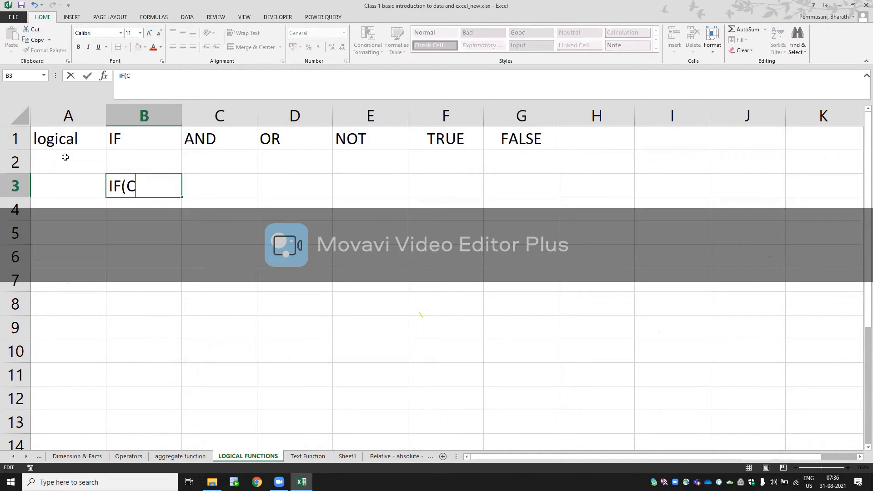
pyautogui.write('ONDITI')
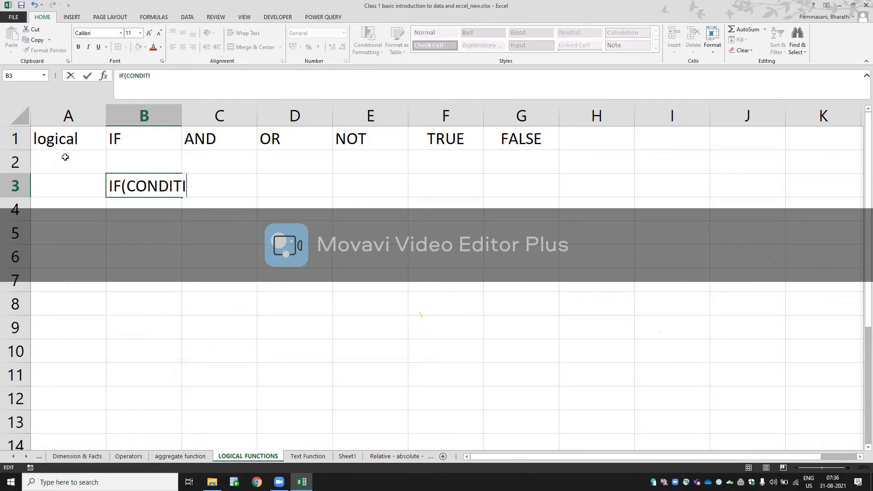
pyautogui.write('ON, TRUE VALUE')
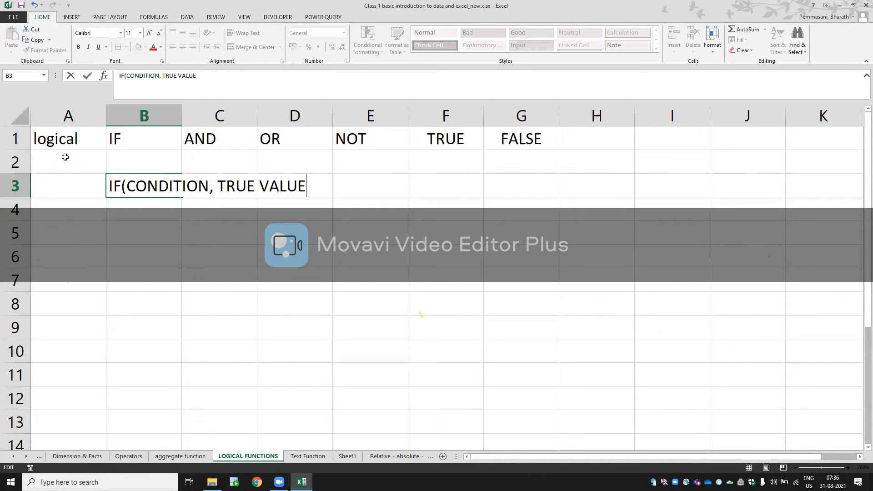
pyautogui.write(' , FALSE VALUE)')
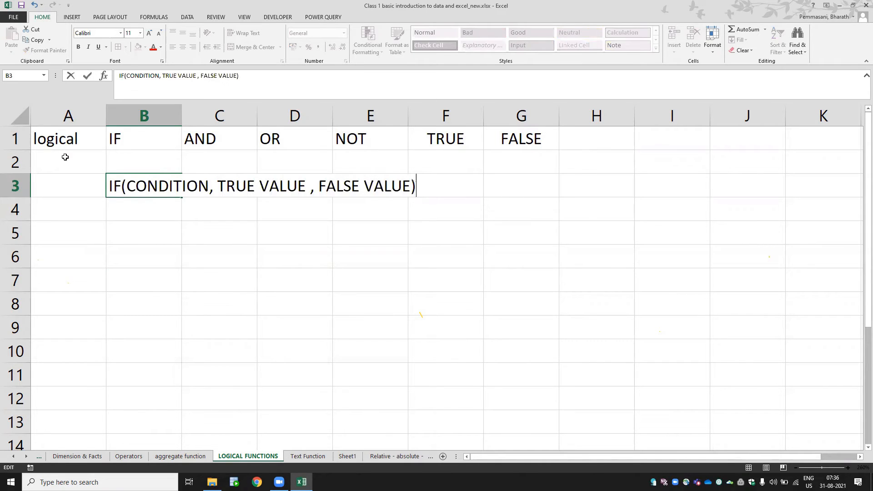
pyautogui.press('Return')
# - Fill cell A5 with yellow and enter the value 101 in it
pyautogui.press('Down')
pyautogui.press('Left')
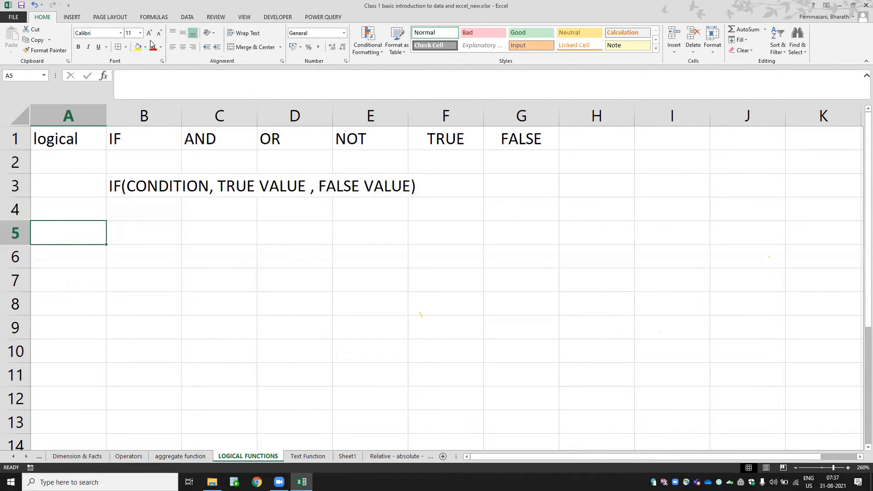
pyautogui.click(136, 47)
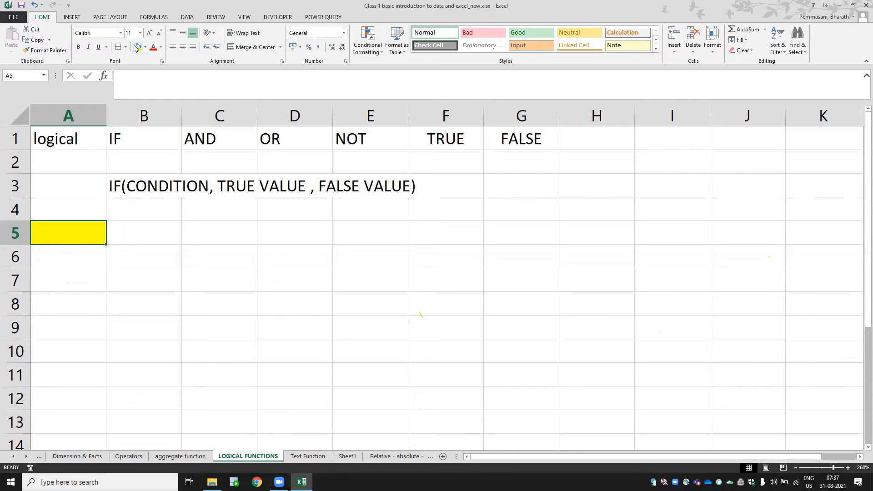
pyautogui.write('100')
pyautogui.press('BackSpace')
pyautogui.write('1')
pyautogui.press('Return')
# - Enter GREATER in cell C5 and LESSER in cell C6
pyautogui.press('Up')
pyautogui.press('Right')
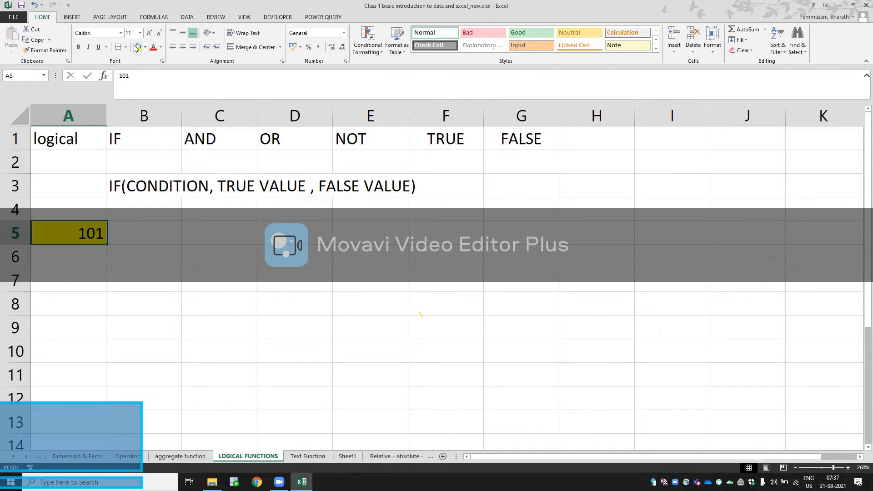
pyautogui.press('Right')
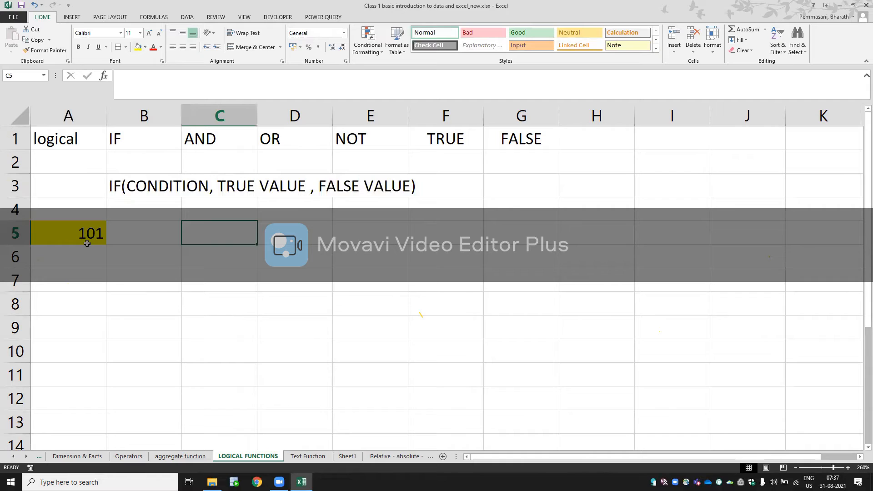
pyautogui.write('GREATER')
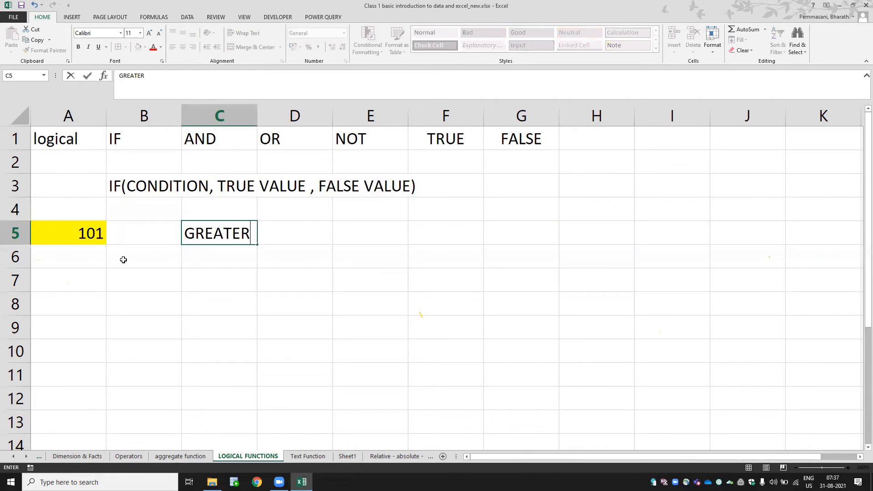
pyautogui.press('Return')
pyautogui.write('L')
pyautogui.press('BackSpace')
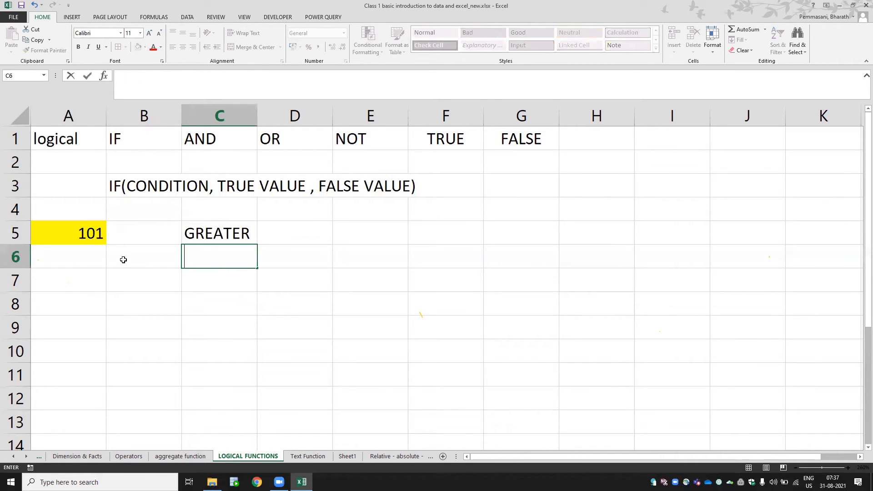
pyautogui.write('LESSER')
pyautogui.press('Return')
# - Review the value in A5 and the two outcome labels in C5 and C6
pyautogui.press('Up')
pyautogui.press('Up')
pyautogui.press('Up')
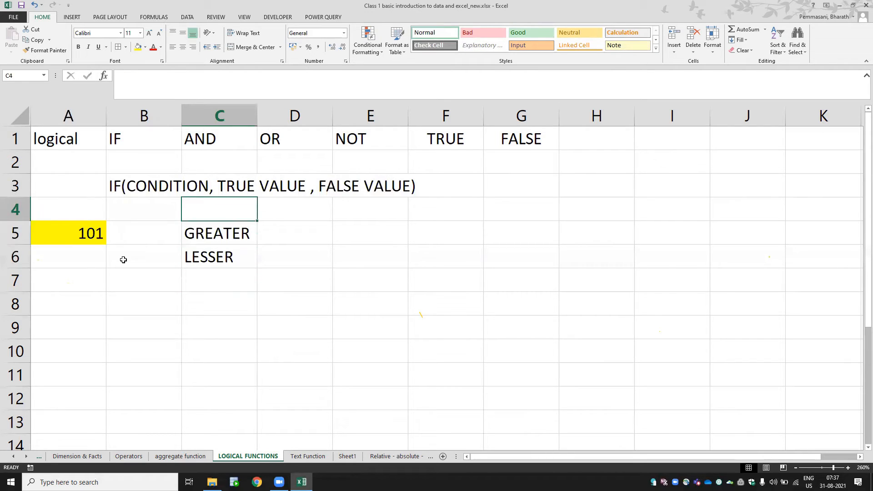
pyautogui.press('Left')
pyautogui.press('Down')
pyautogui.press('Left')
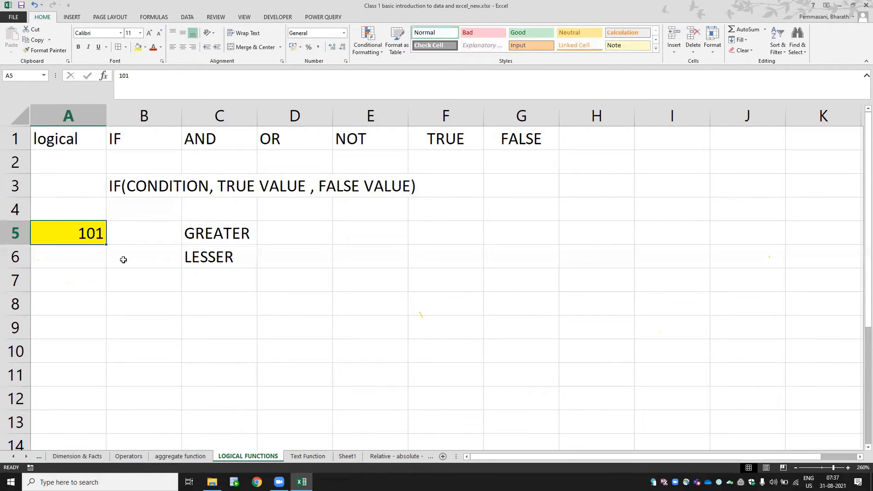
pyautogui.press('Right')
pyautogui.press('Right')
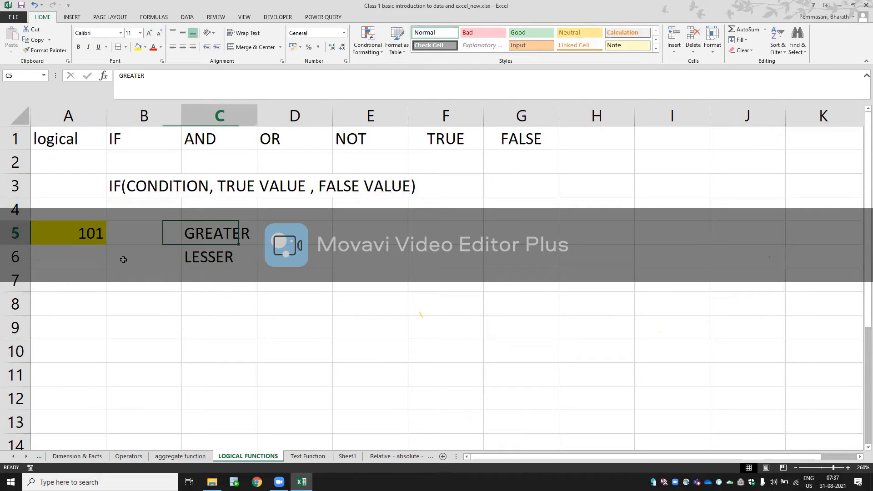
pyautogui.press('Down')
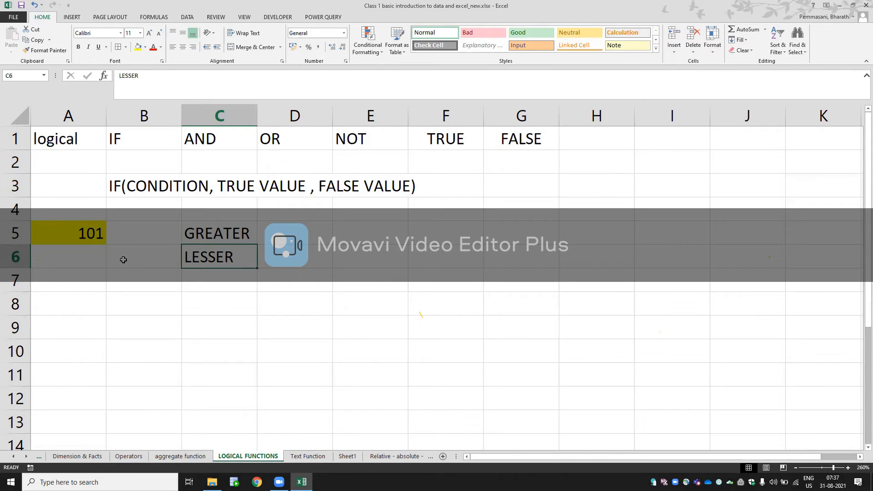
# - Start an IF formula in cell C8 with the condition A5>100
pyautogui.press('Down')
pyautogui.press('Down')
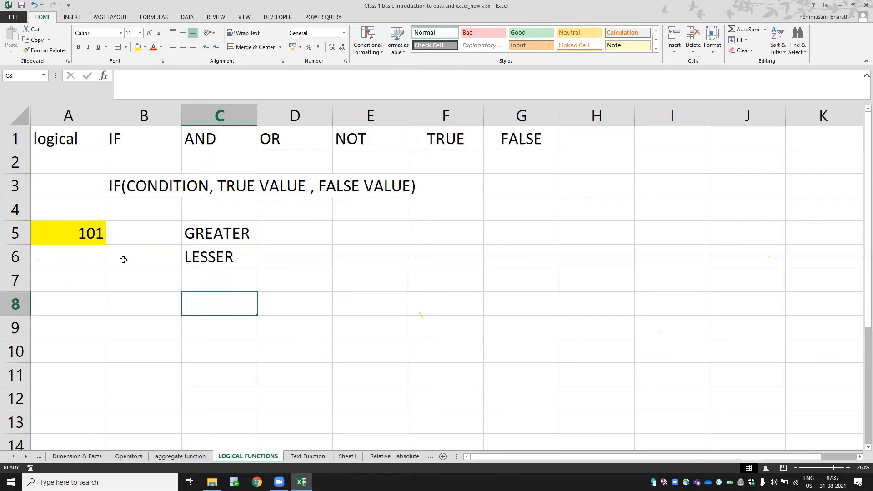
pyautogui.write('=IF(')
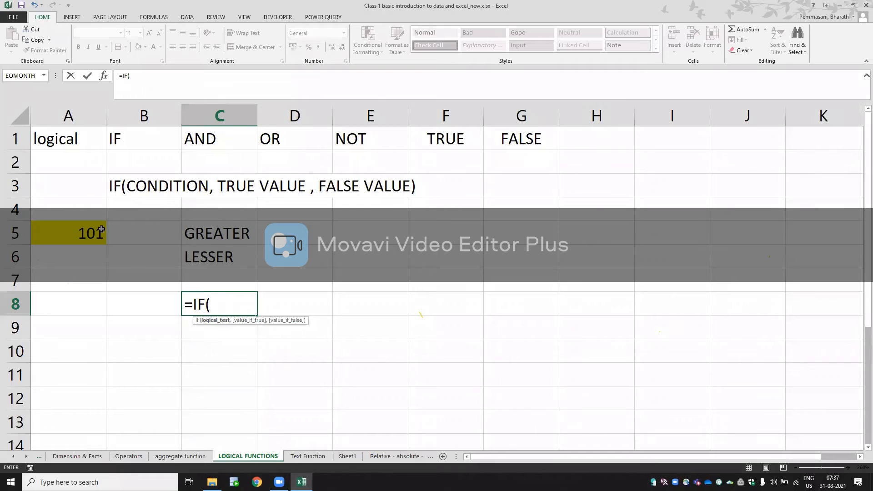
pyautogui.click(73, 233)
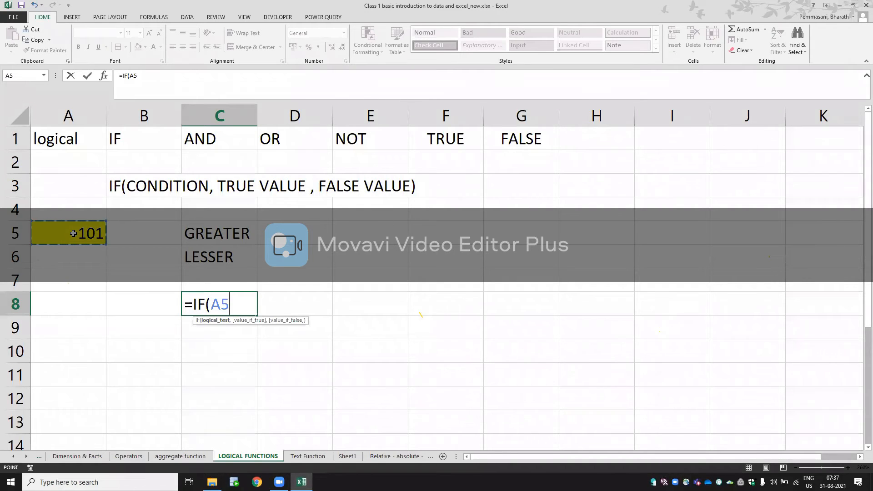
pyautogui.write('>100')
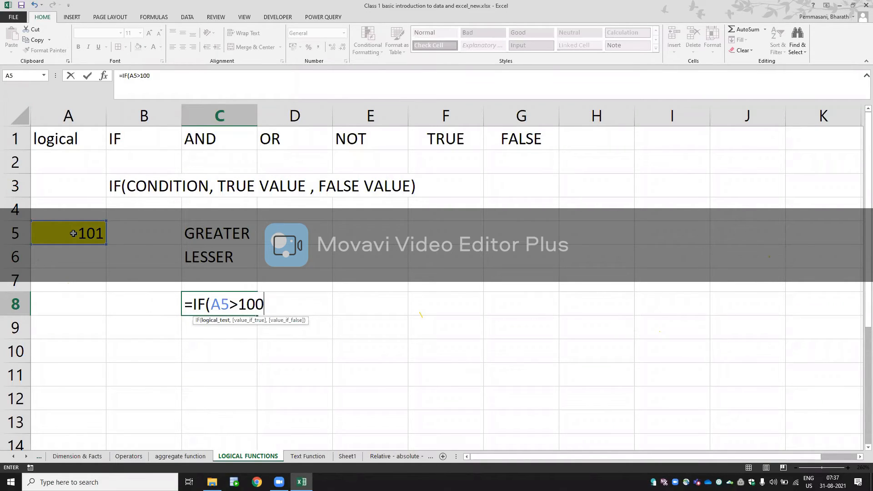
pyautogui.write(',')
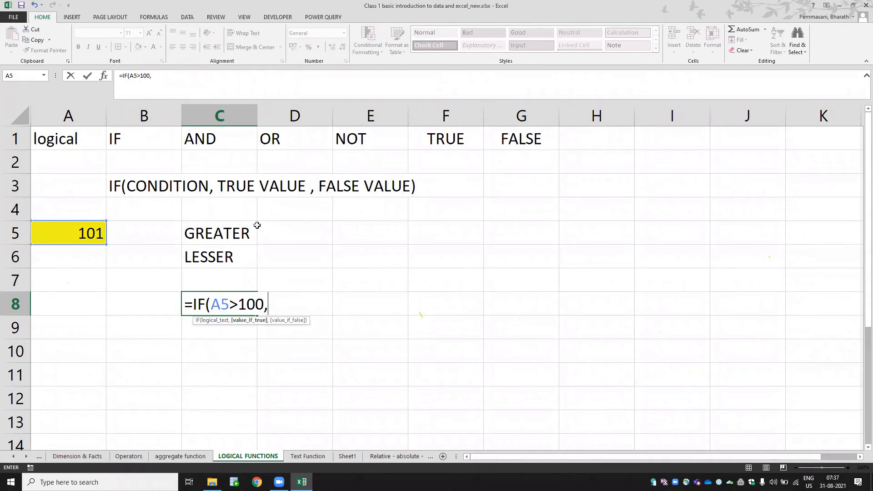
# - Add the text "Greater" as the true value of the IF formula in C8
pyautogui.write('"gREA')
pyautogui.press('BackSpace')
pyautogui.press('BackSpace')
pyautogui.press('BackSpace')
pyautogui.press('BackSpace')
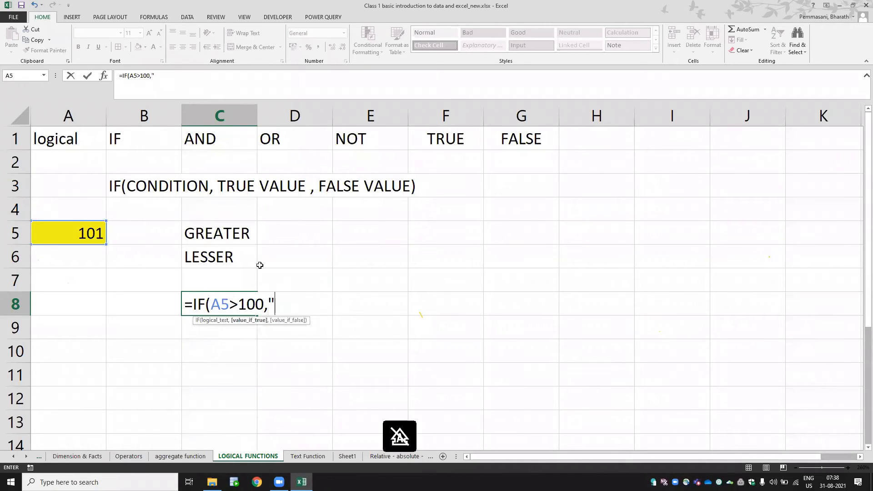
pyautogui.write('Greater')
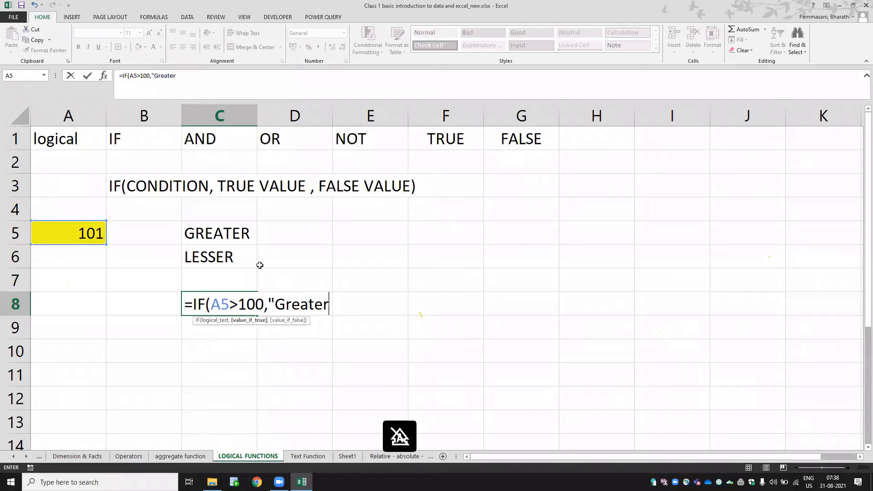
pyautogui.write('"')
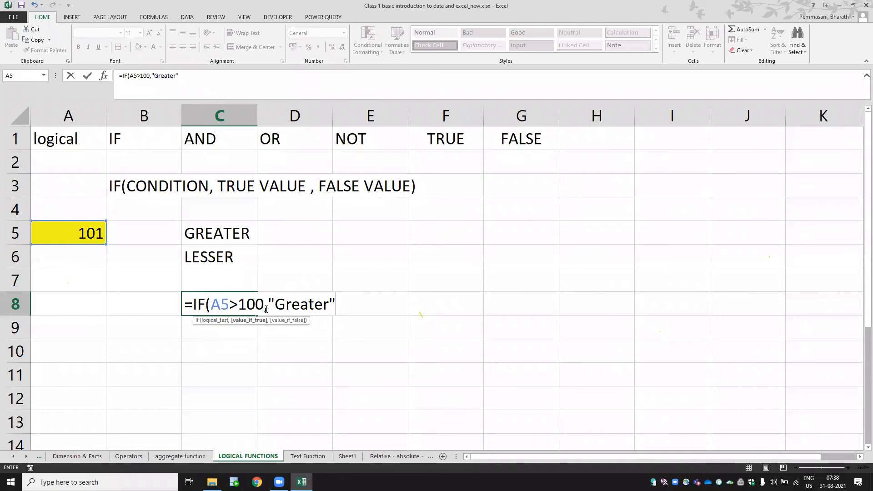
pyautogui.write(',')
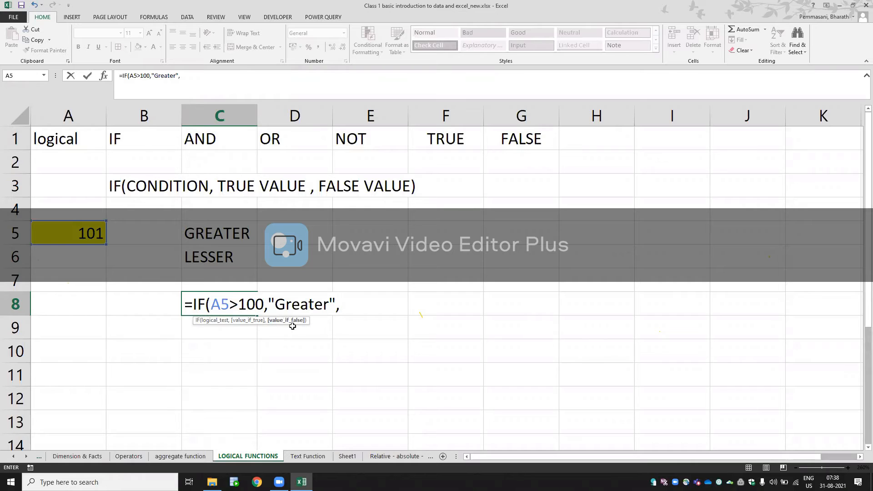
pyautogui.write('"Lesser")')
# - Add the text "Lesser" as the false value and complete the IF formula in C8
pyautogui.press('Return')
pyautogui.press('Up')
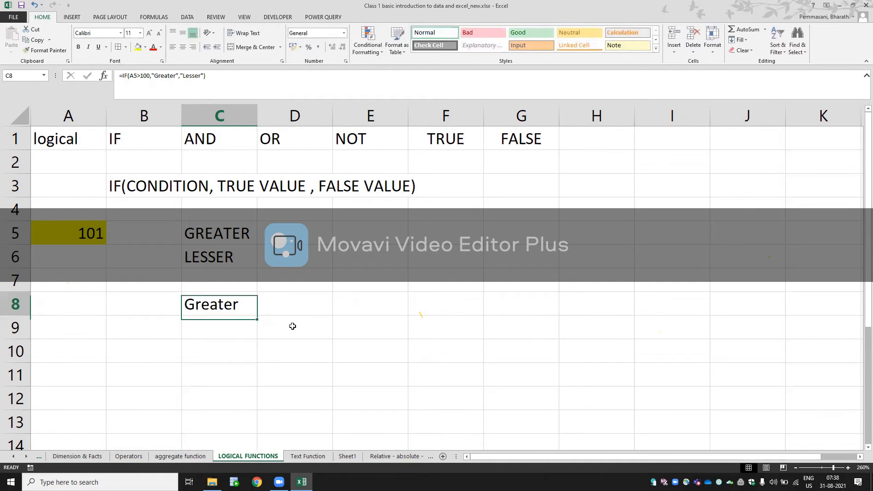
pyautogui.press('F2')
pyautogui.press('Escape')
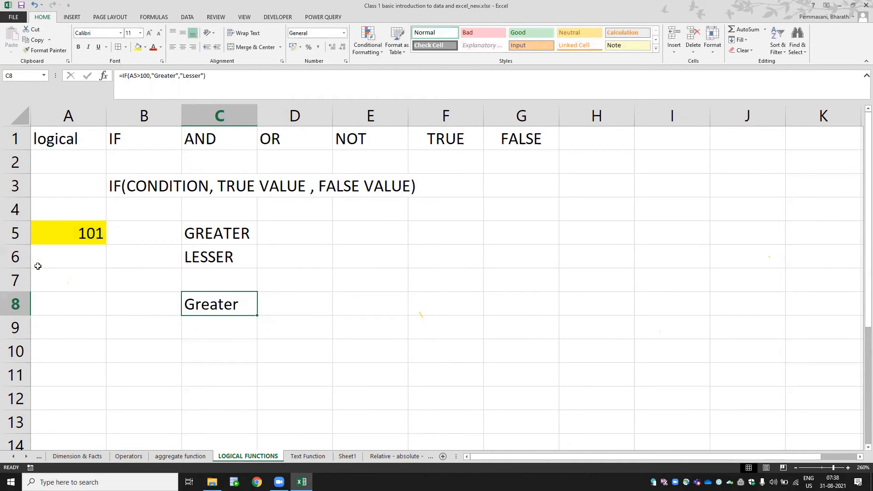
# - Change the value in cell A5 to 99 to test the IF formula's false case
pyautogui.click(60, 238)
pyautogui.write('99')
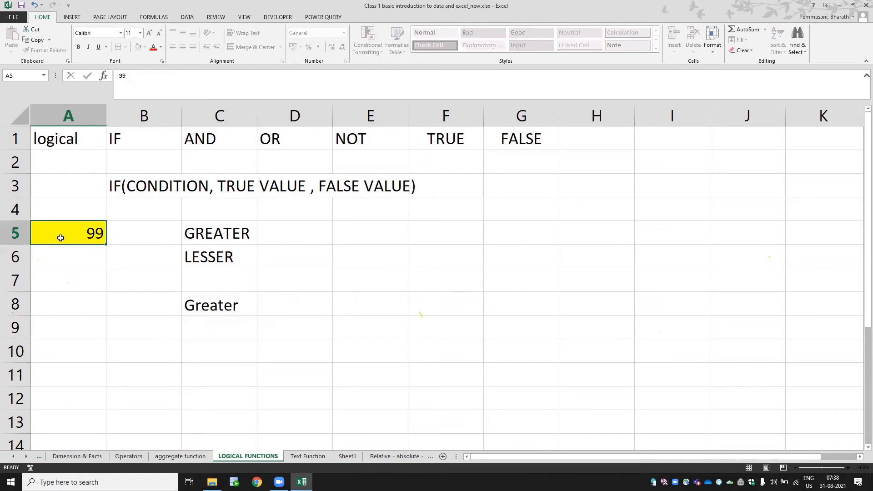
pyautogui.press('Return')
pyautogui.click(60, 238)
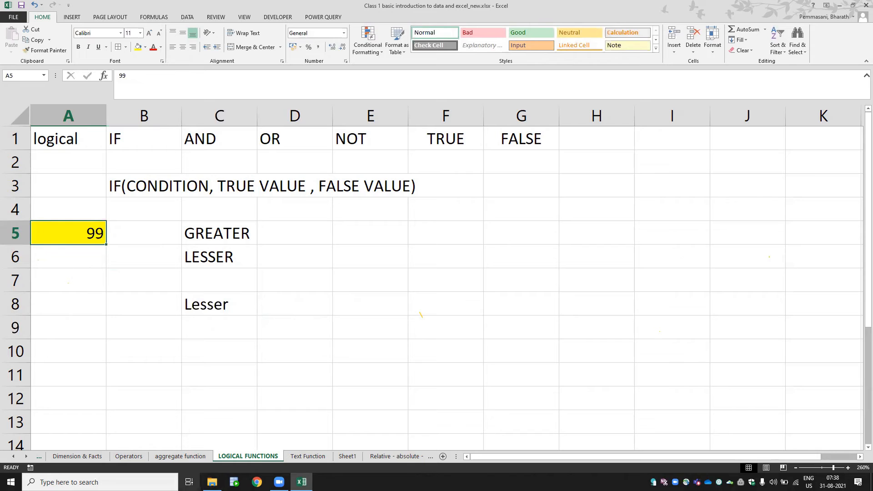
# - Switch to File Explorer, find the Class 3 folder in Training Batch 2 and open Logical Functions syntax.docx from it
pyautogui.click(212, 482)
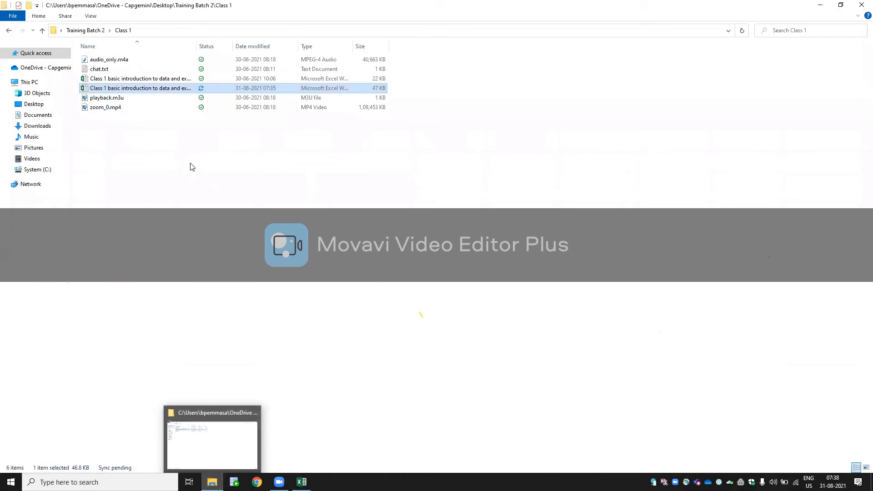
pyautogui.press('BackSpace')
pyautogui.press('Down')
pyautogui.press('Return')
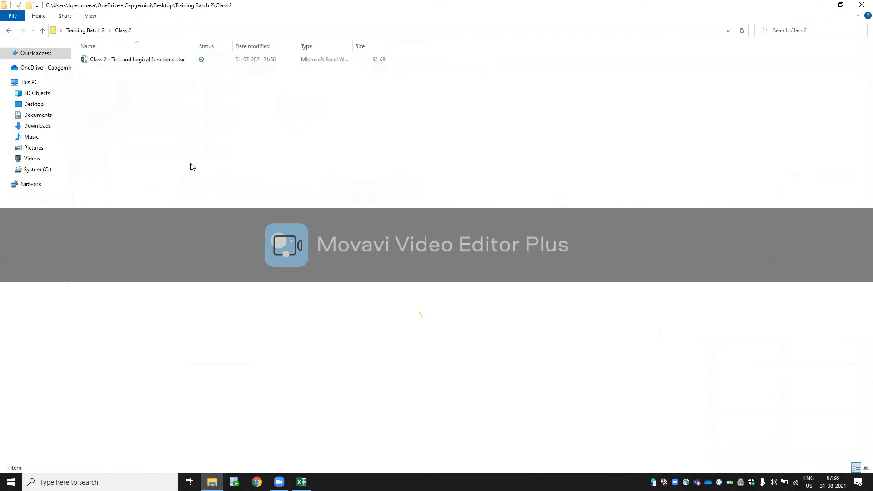
pyautogui.press('BackSpace')
pyautogui.press('Down')
pyautogui.press('Return')
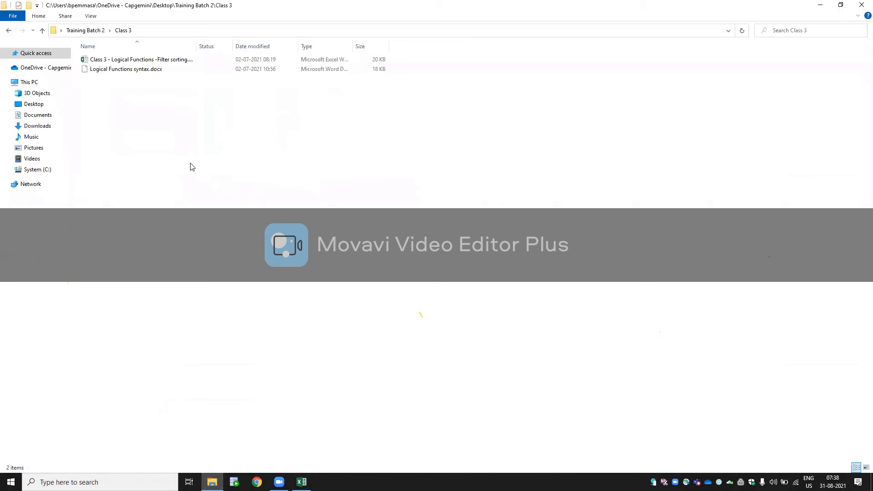
pyautogui.press('BackSpace')
pyautogui.press('Down')
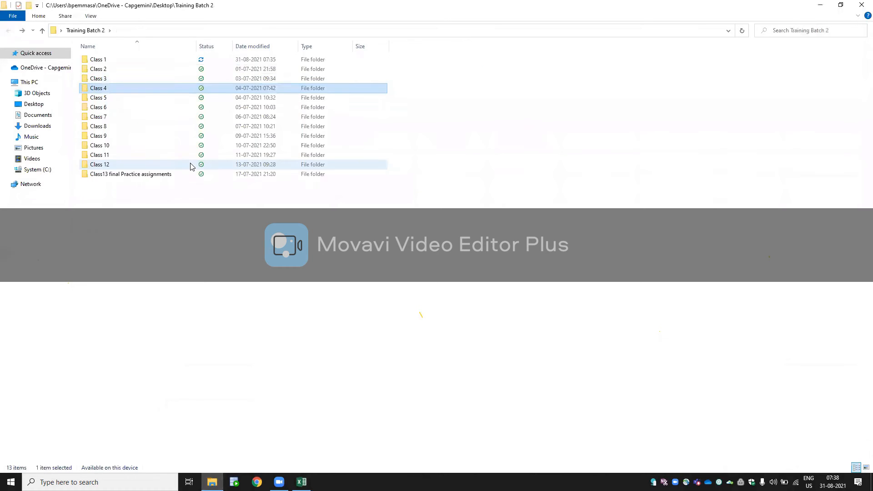
pyautogui.press('Return')
pyautogui.press('BackSpace')
pyautogui.press('Up')
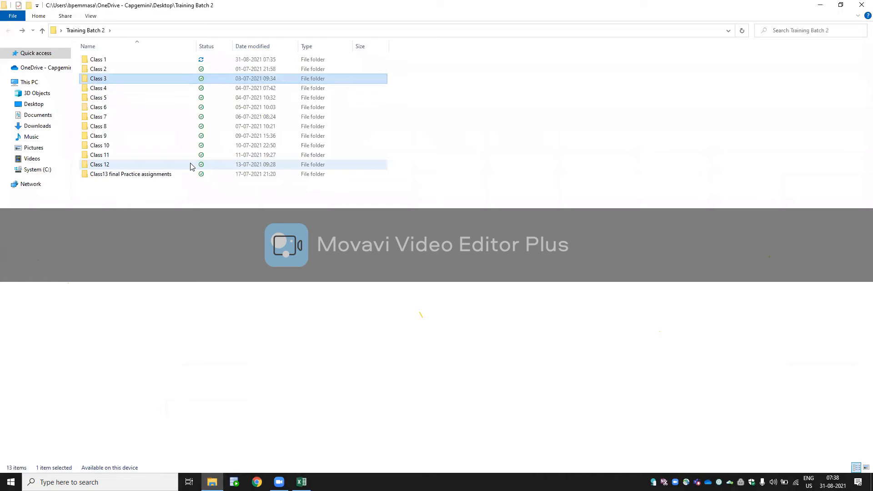
pyautogui.press('Return')
pyautogui.press('Down')
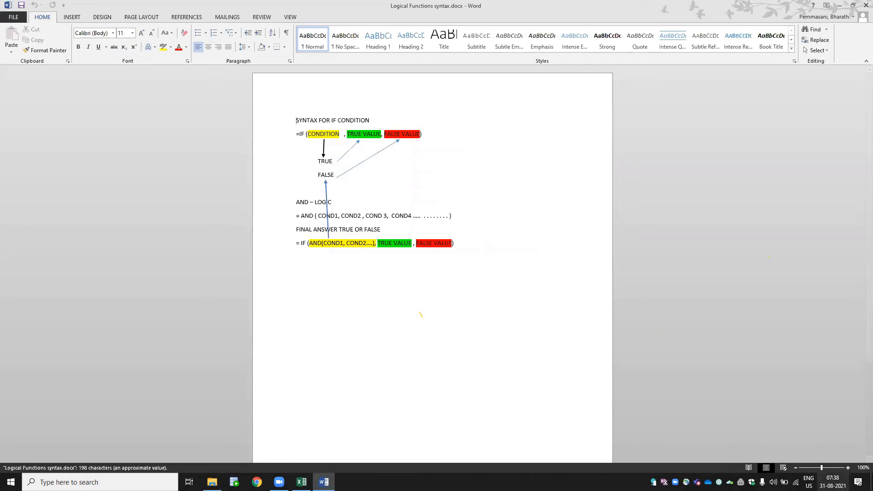
# - Examine the IF condition syntax and its TRUE and FALSE arrows in the document at 300% zoom
pyautogui.click(848, 468)
pyautogui.click(848, 467)
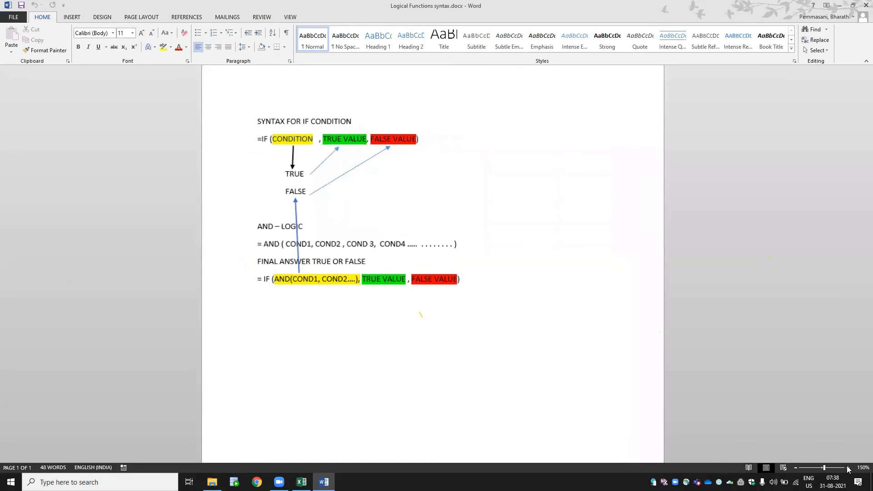
pyautogui.click(848, 468)
pyautogui.click(848, 468)
pyautogui.click(848, 468)
pyautogui.click(847, 468)
pyautogui.click(848, 468)
pyautogui.click(847, 467)
pyautogui.click(847, 468)
pyautogui.click(847, 468)
pyautogui.click(847, 467)
pyautogui.click(848, 468)
pyautogui.click(848, 468)
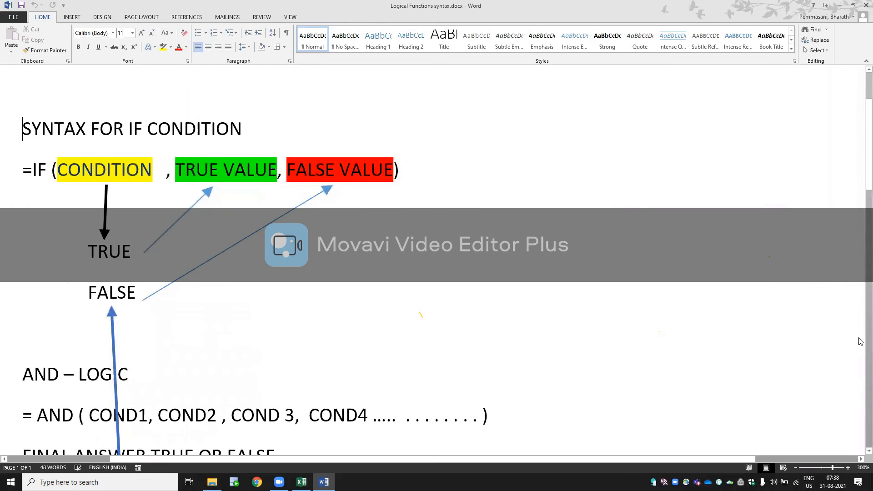
pyautogui.scroll(3, 860, 150)
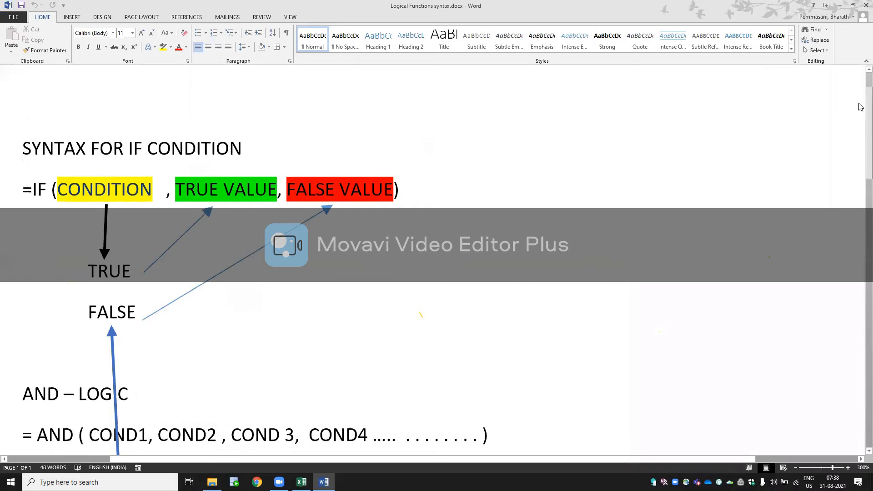
pyautogui.moveTo(732, 460); pyautogui.dragTo(614, 473)
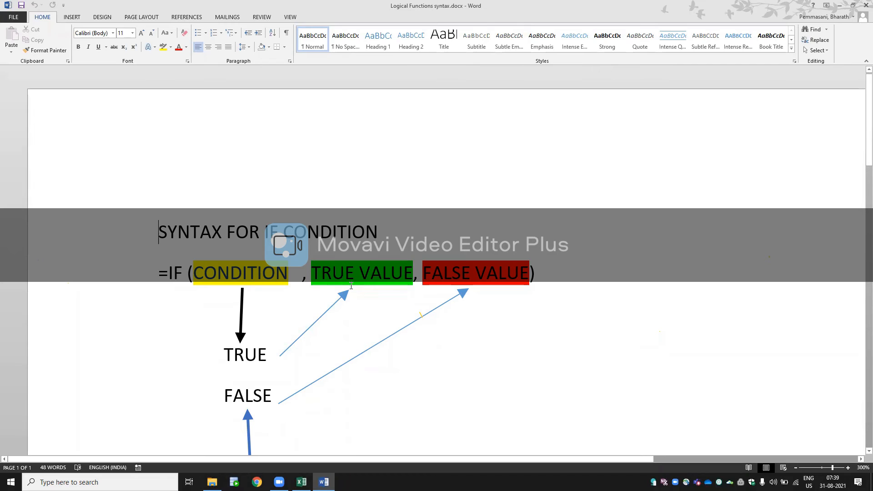
pyautogui.click(220, 251)
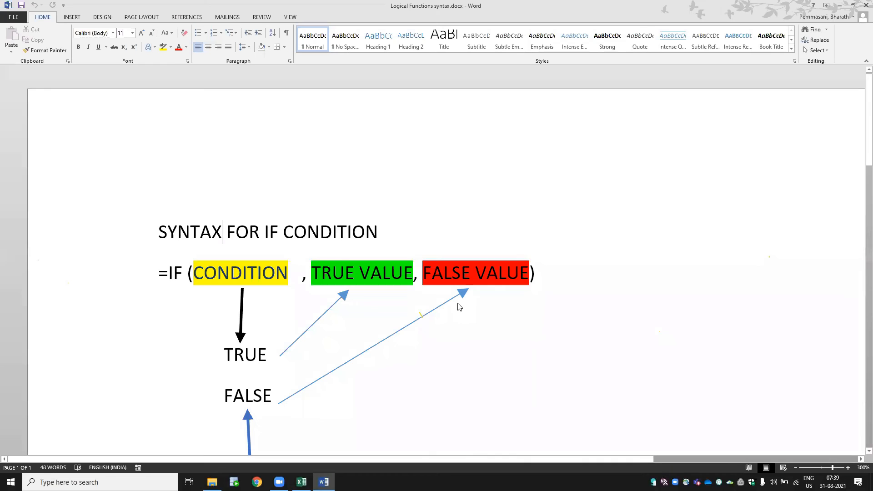
# - Switch back to Excel and highlight the condition A5>100 inside the IF formula in C8
pyautogui.hotkey('alt', 'Tab')
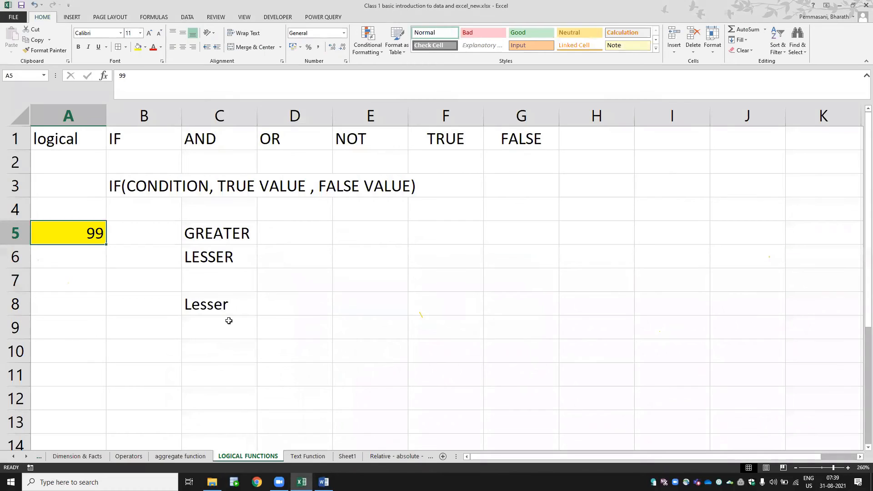
pyautogui.doubleClick(230, 300)
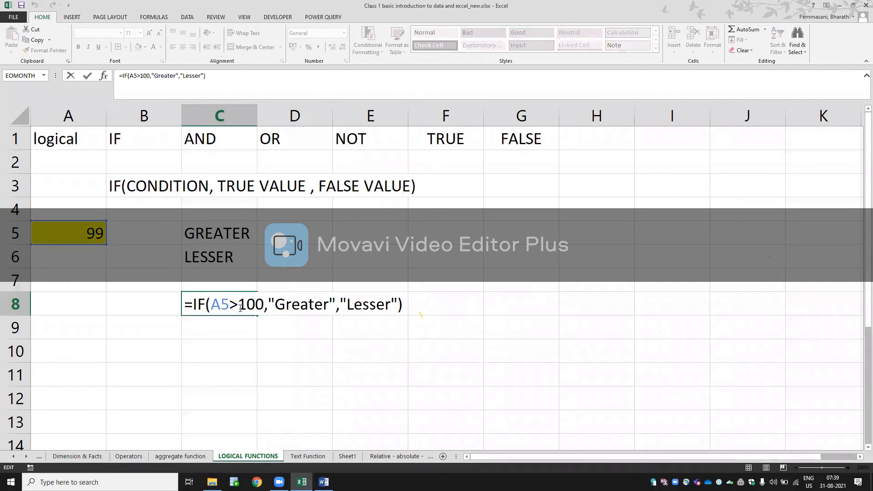
pyautogui.click(236, 304)
pyautogui.click(218, 320)
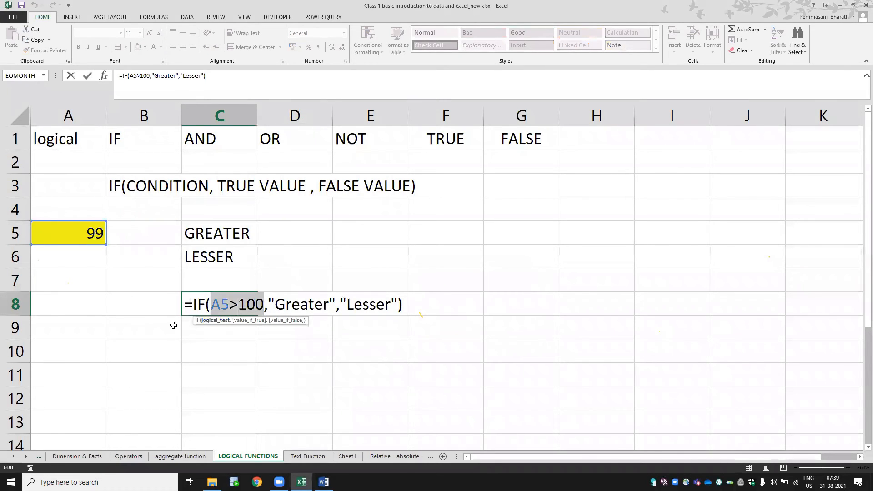
# - Review the condition, true and false arguments of the IF formula in C8 against the Word syntax diagram, leaving the formula as is
pyautogui.click(282, 321)
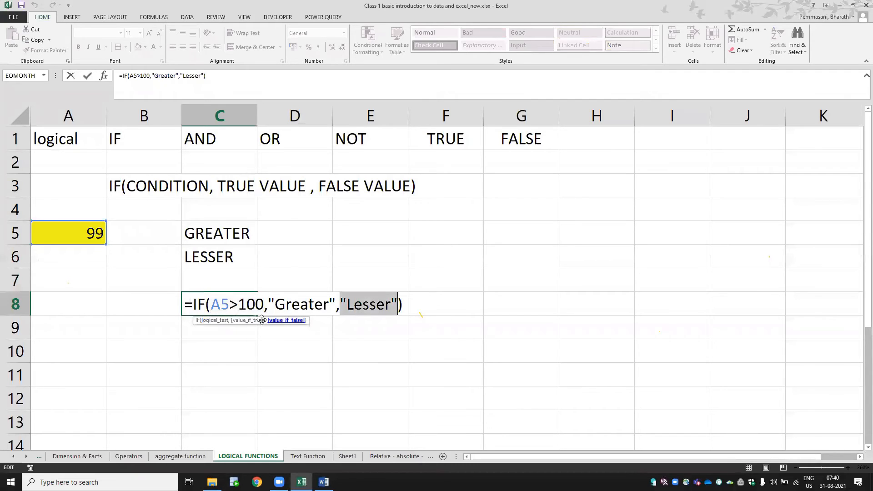
pyautogui.click(220, 321)
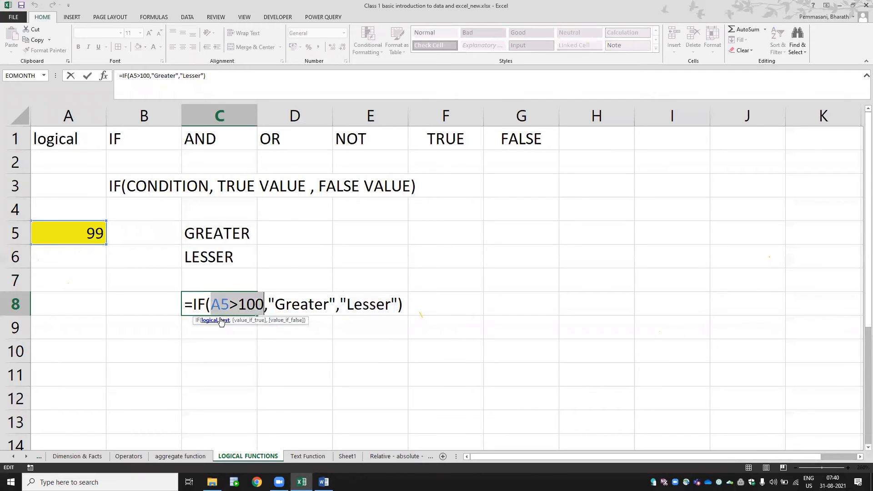
pyautogui.click(246, 321)
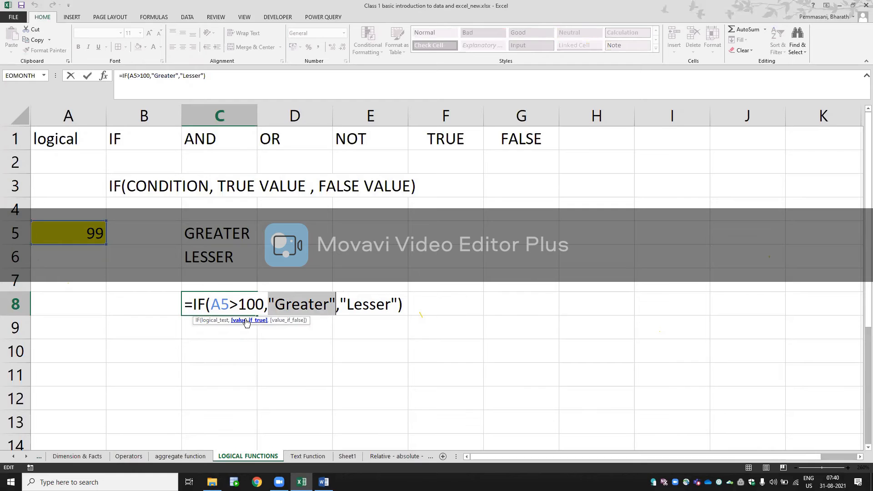
pyautogui.hotkey('alt', 'Tab')
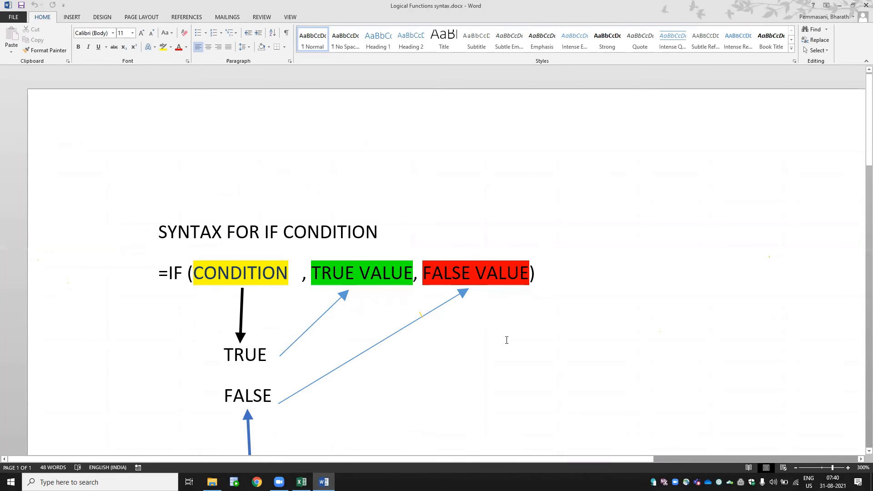
pyautogui.hotkey('alt', 'Tab')
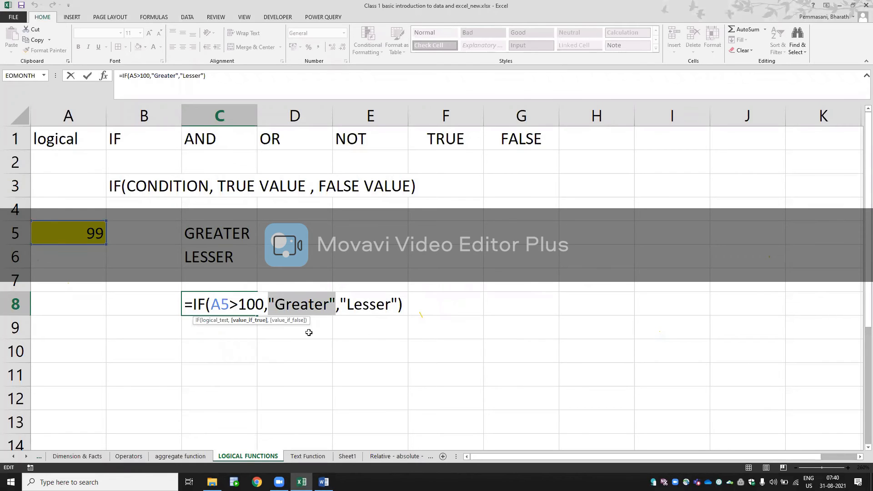
pyautogui.hotkey('ctrl', 'Return')
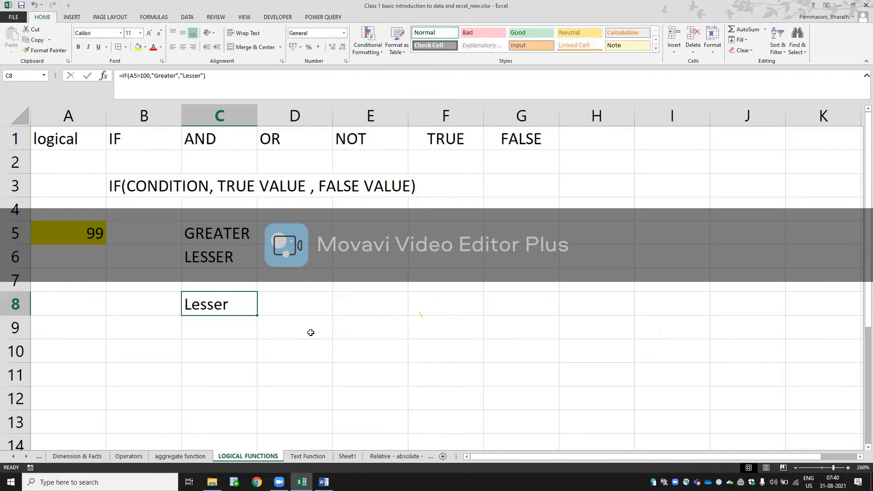
pyautogui.press('Down')
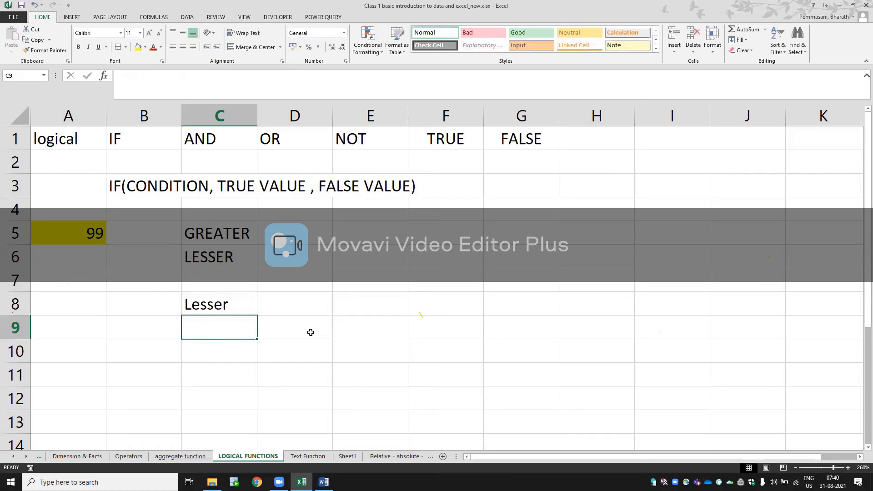
pyautogui.click(310, 332)
pyautogui.press('Up')
pyautogui.press('Up')
pyautogui.press('Up')
pyautogui.press('Up')
pyautogui.press('Right')
pyautogui.press('Right')
pyautogui.press('Right')
pyautogui.press('Right')
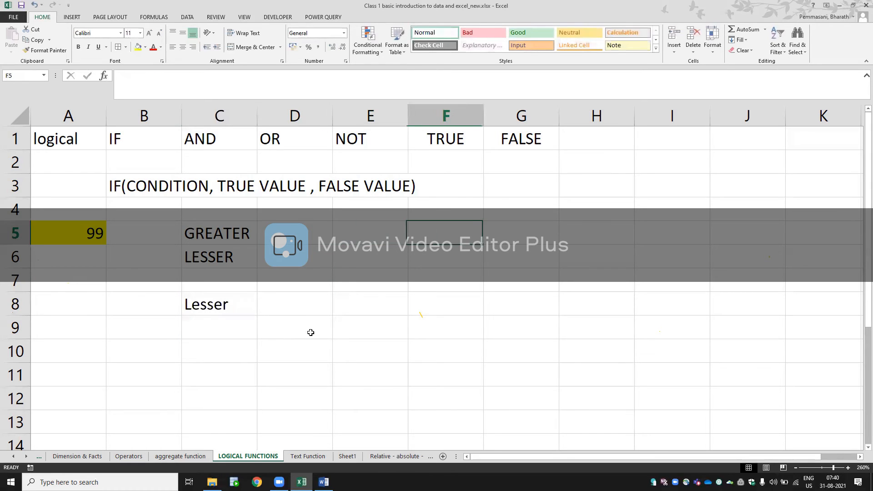
pyautogui.press('Up')
pyautogui.write('500')
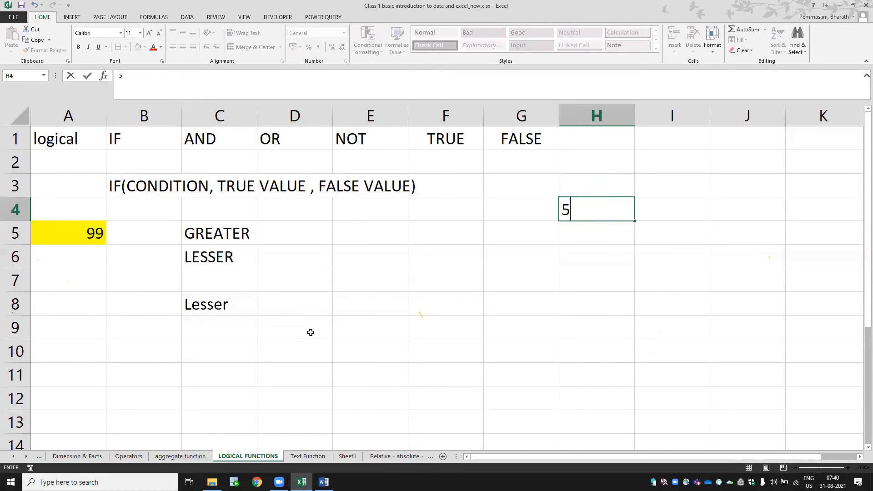
pyautogui.press('BackSpace')
pyautogui.press('BackSpace')
pyautogui.press('BackSpace')
# - Enter 301 in cell G4 as the value for a second IF example
pyautogui.press('Left')
pyautogui.write('301')
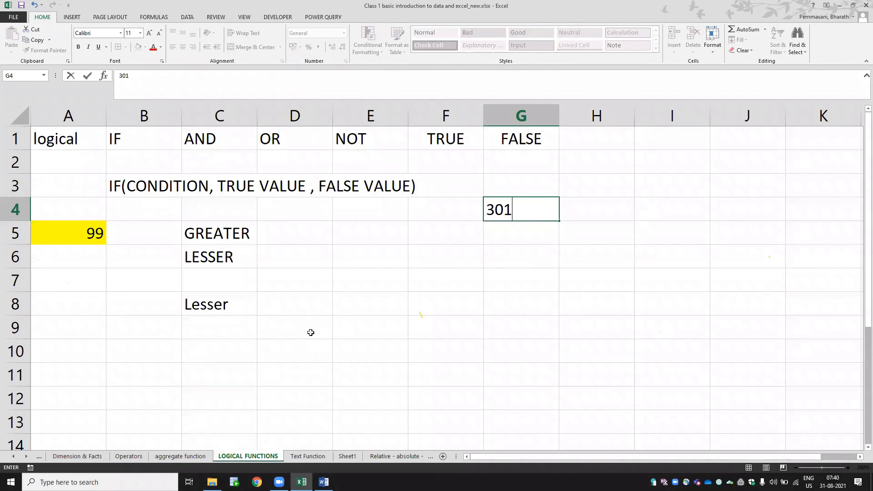
pyautogui.press('Return')
pyautogui.press('Left')
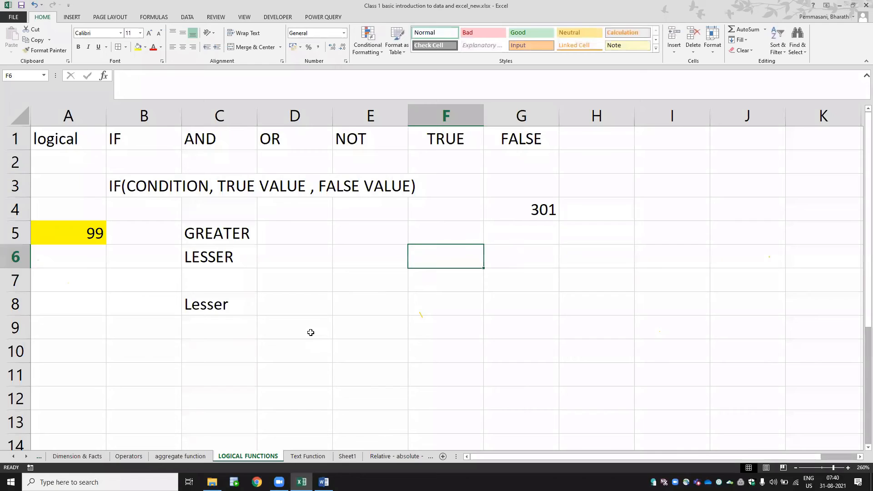
pyautogui.press('Down')
pyautogui.press('Down')
pyautogui.press('Left')
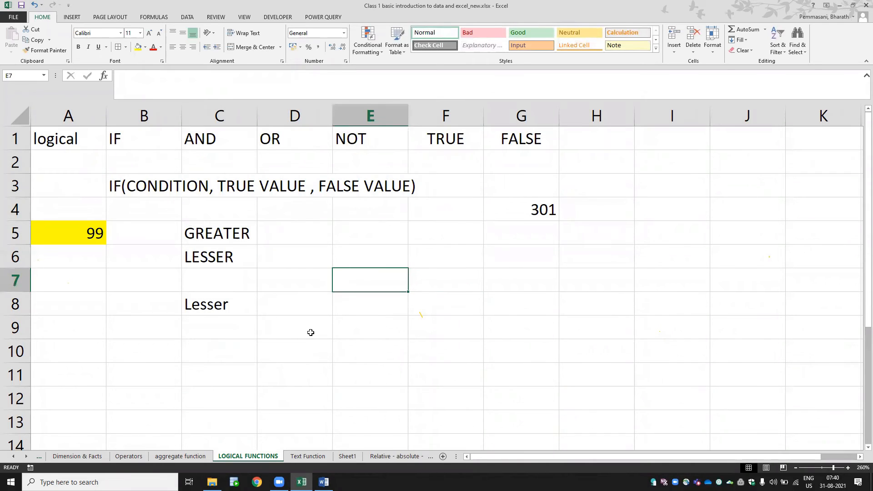
pyautogui.write('=')
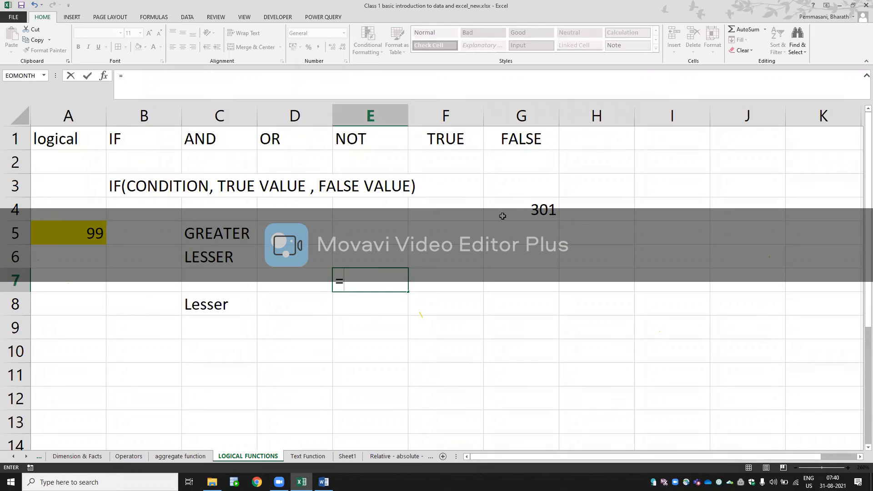
pyautogui.press('Escape')
# - Label the value in G4 by entering "score" in cell H4
pyautogui.press('Right')
pyautogui.press('Right')
pyautogui.press('Right')
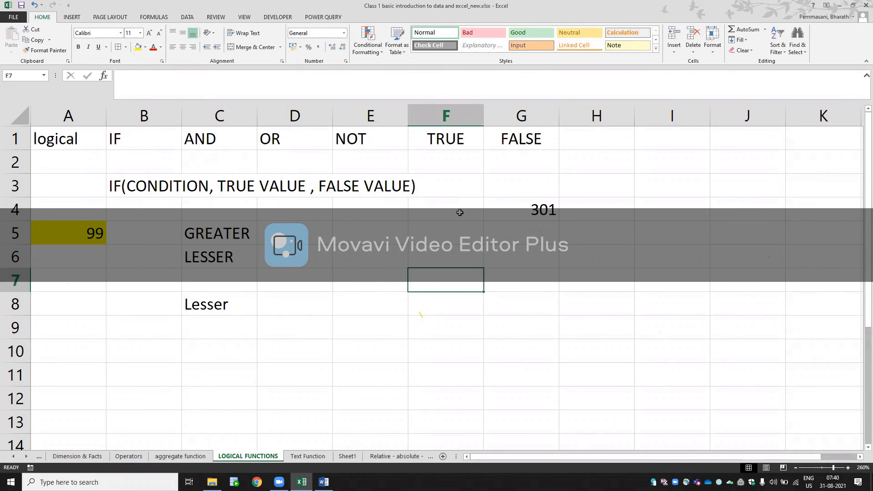
pyautogui.press('Up')
pyautogui.press('Up')
pyautogui.press('Up')
pyautogui.write('score')
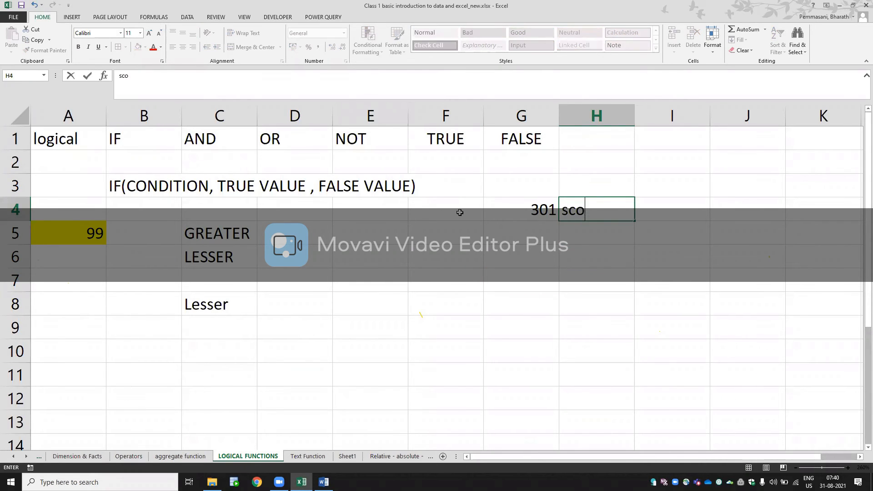
pyautogui.press('Return')
# - Start an IF formula in cell E6 with the condition G4>300
pyautogui.press('Left')
pyautogui.press('Down')
pyautogui.press('Left')
pyautogui.press('Left')
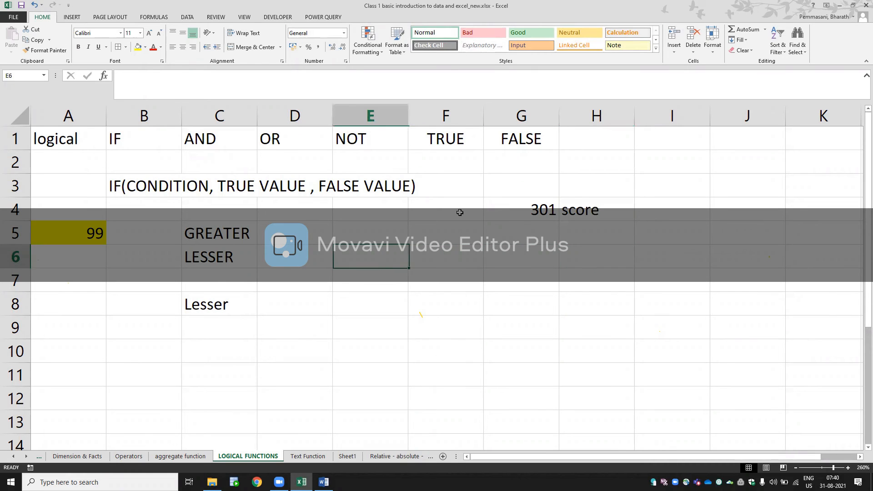
pyautogui.write('=IF(')
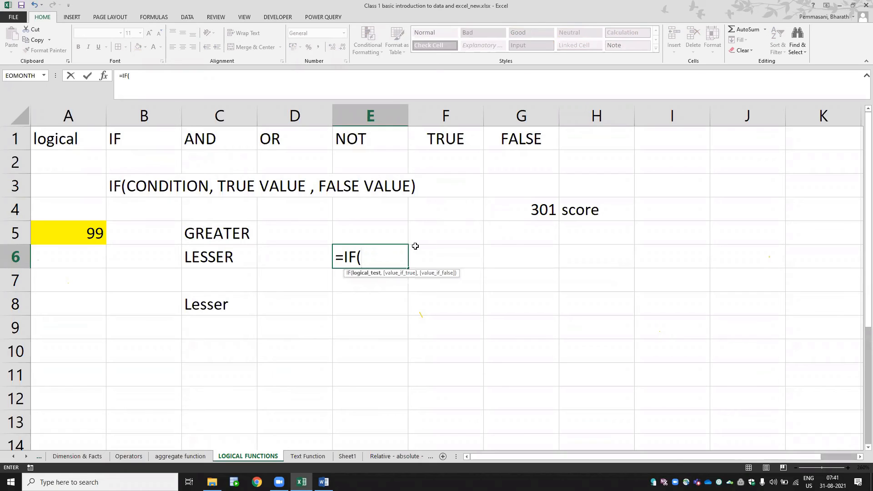
pyautogui.click(532, 211)
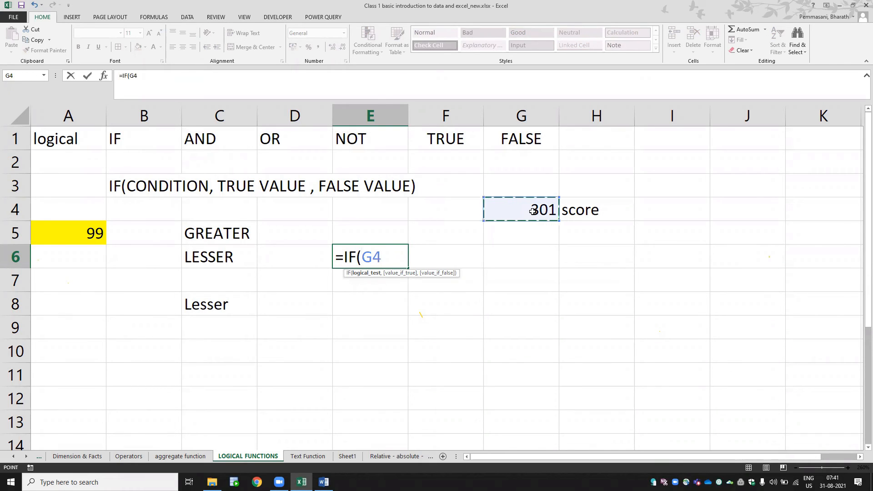
pyautogui.write('>300,')
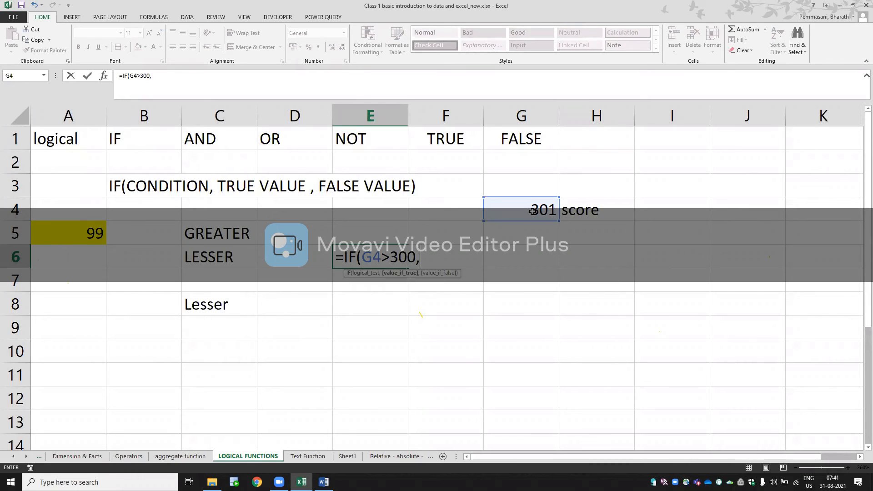
pyautogui.write('"india w')
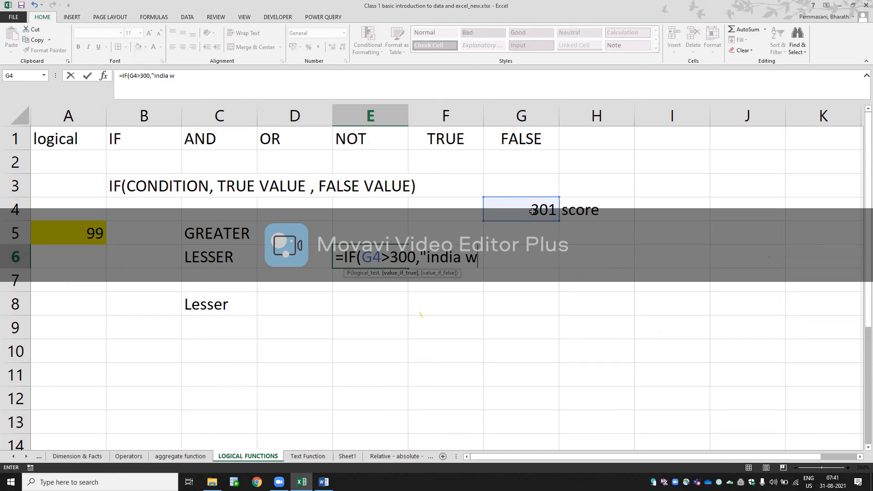
pyautogui.write('ins",')
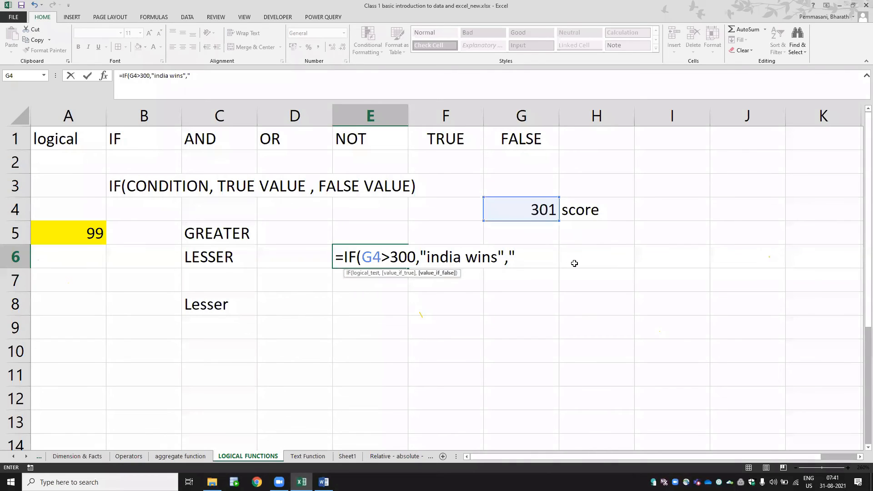
# - Complete the IF formula in E6 with "india wins" as the true value and "india will loose" as the false value
pyautogui.write('india wi')
pyautogui.write('ll ')
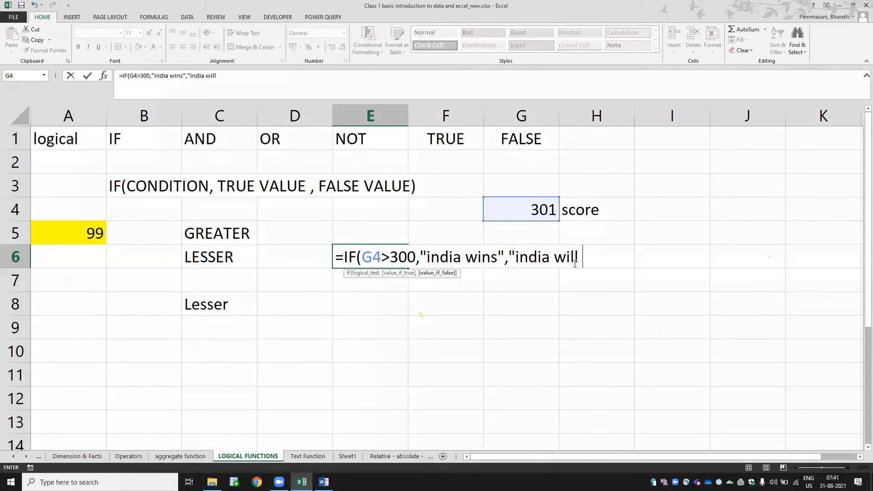
pyautogui.write('loose")')
pyautogui.press('Return')
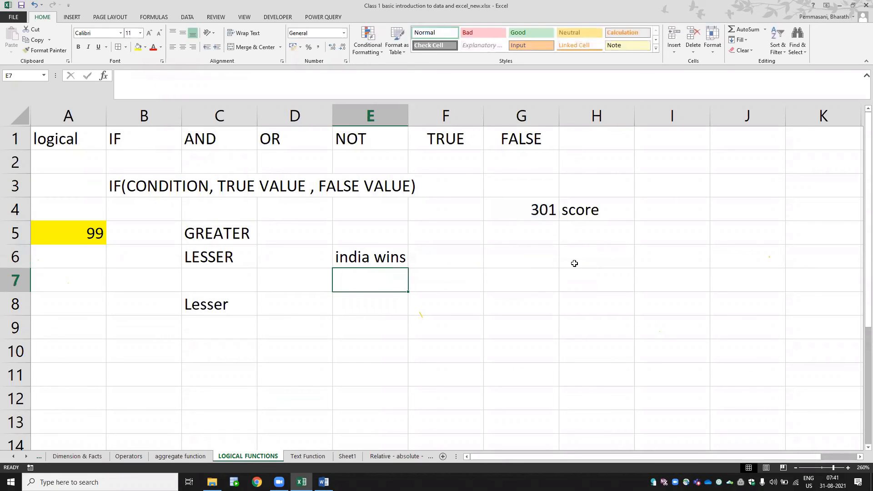
# - Change the score in G4 to 290 to test the false case, and return to the formula cell E6
pyautogui.press('Up')
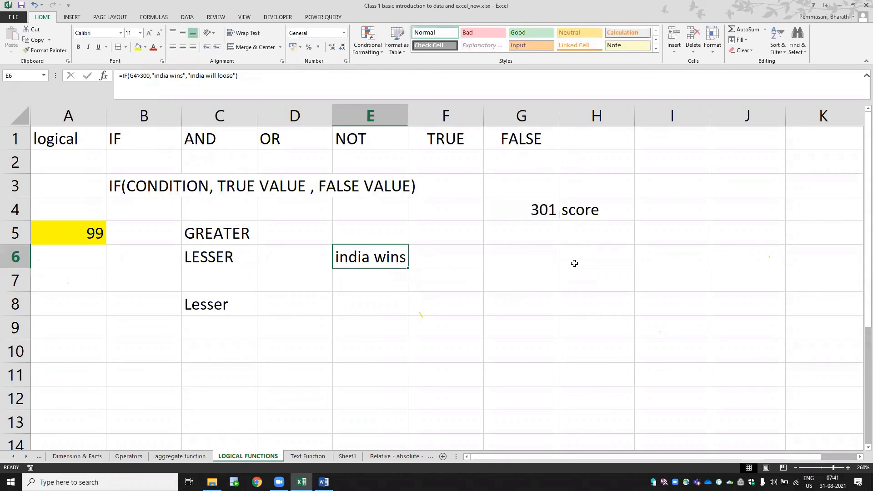
pyautogui.click(533, 213)
pyautogui.write('290')
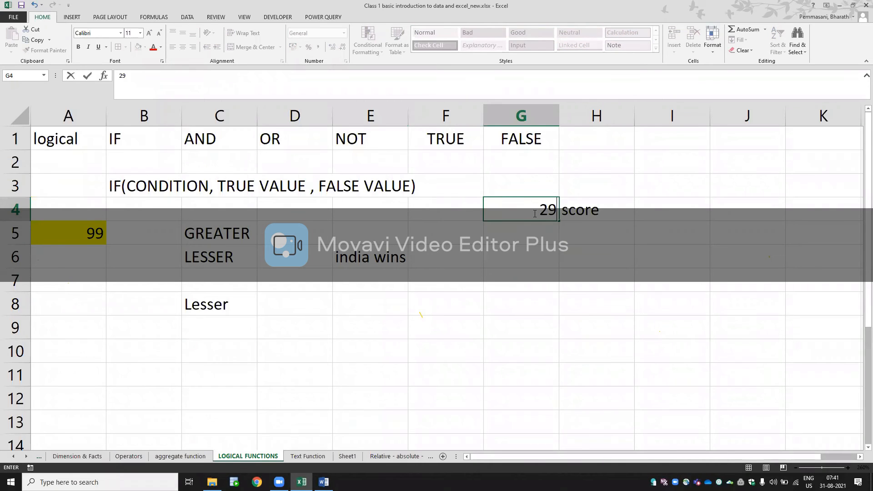
pyautogui.press('Return')
pyautogui.press('Return')
pyautogui.press('Left')
pyautogui.press('Left')
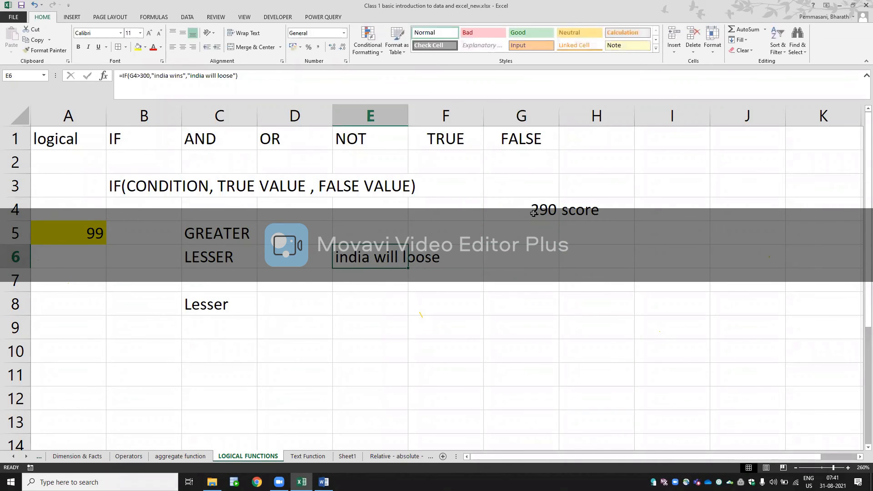
# - Examine the logical test, true value and false value arguments of the IF formula in E6 by highlighting each, without changing it
pyautogui.press('F2')
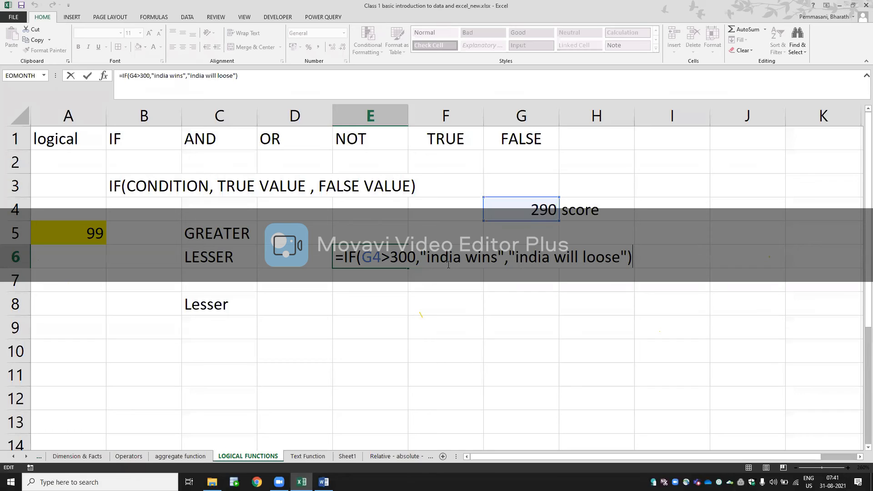
pyautogui.click(392, 257)
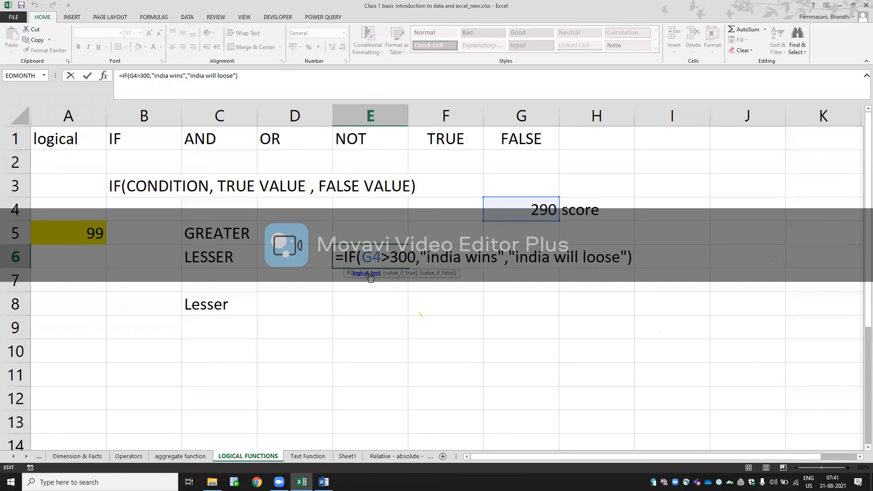
pyautogui.click(369, 274)
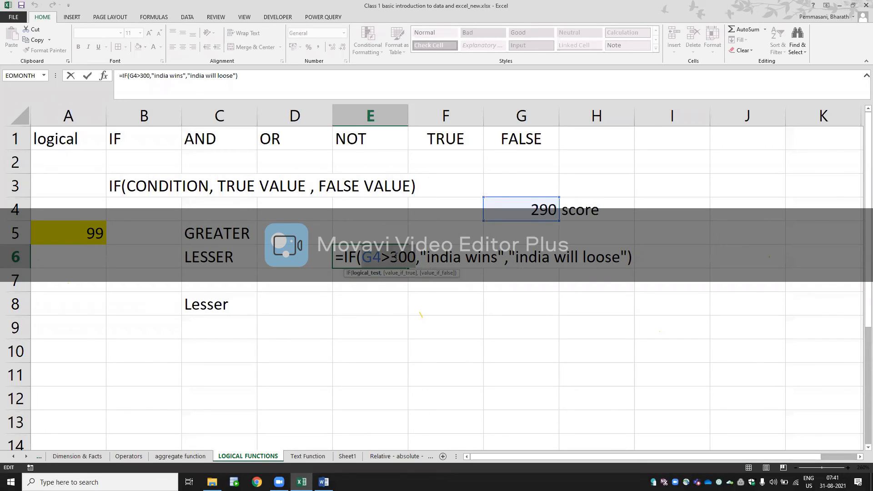
pyautogui.click(397, 273)
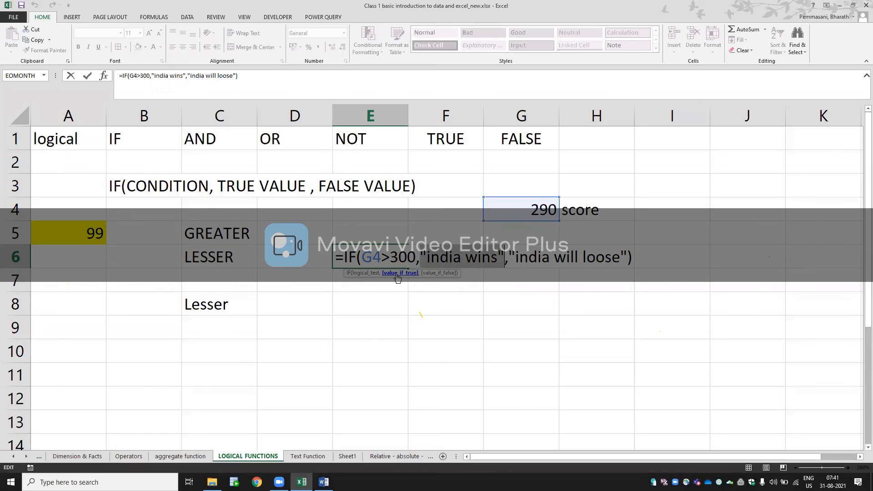
pyautogui.click(373, 274)
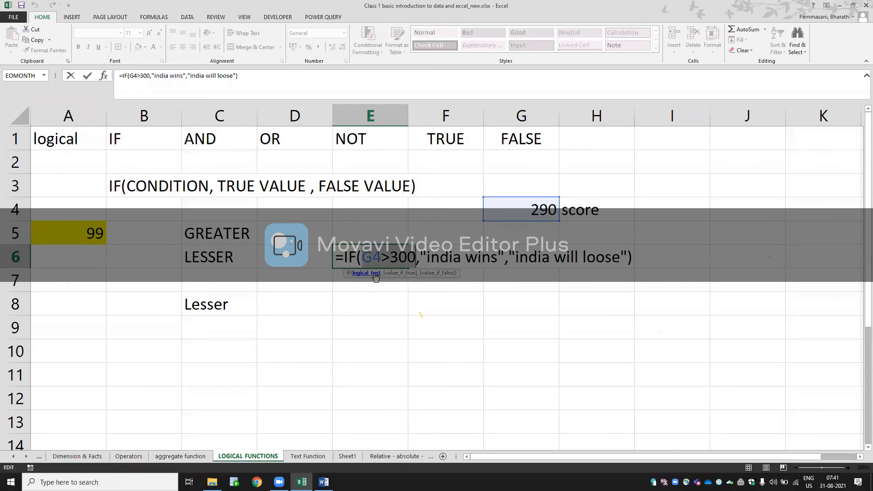
pyautogui.click(430, 273)
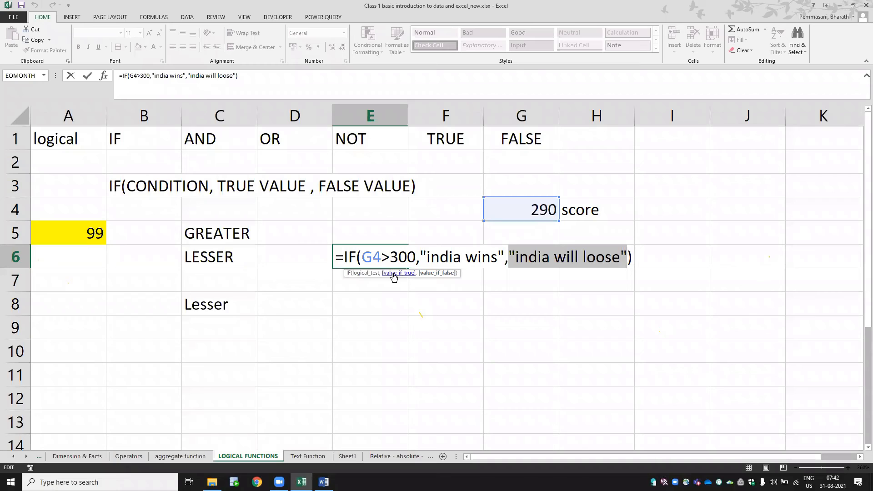
pyautogui.click(379, 273)
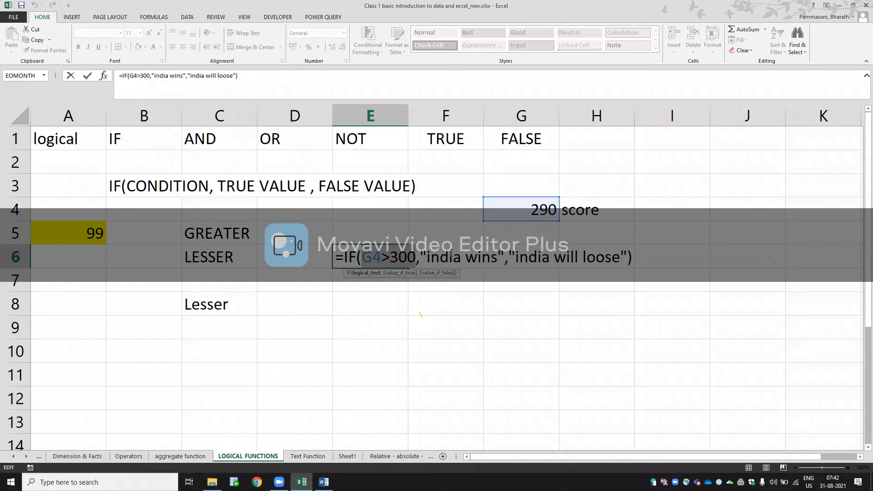
pyautogui.click(437, 274)
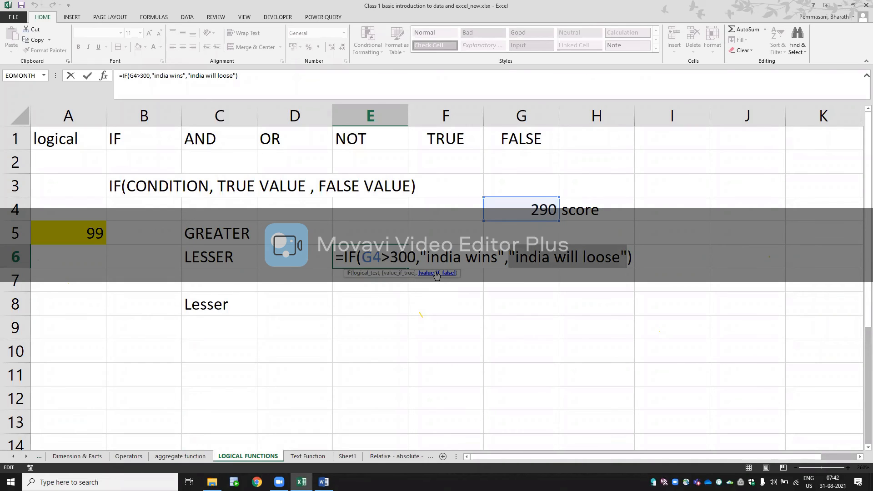
pyautogui.press('Return')
pyautogui.press('Up')
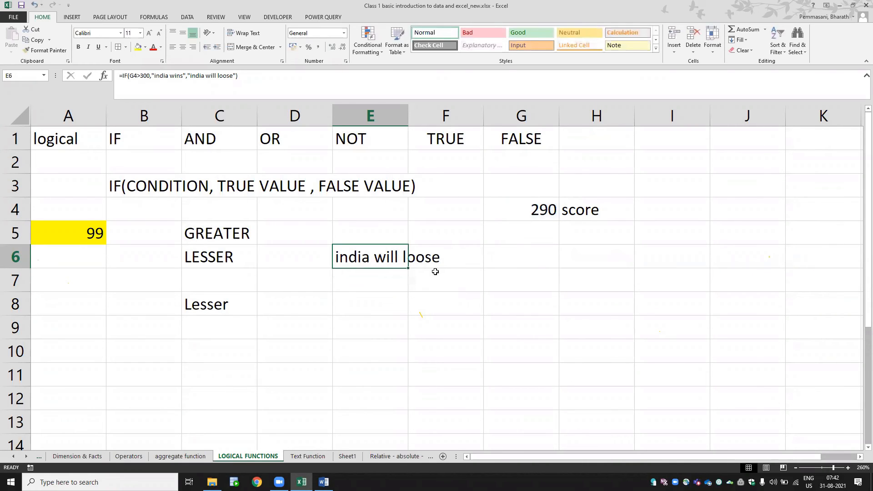
# - Autofit the width of column E to the text in cell E6
pyautogui.press('alt')
pyautogui.press('o')
pyautogui.press('c')
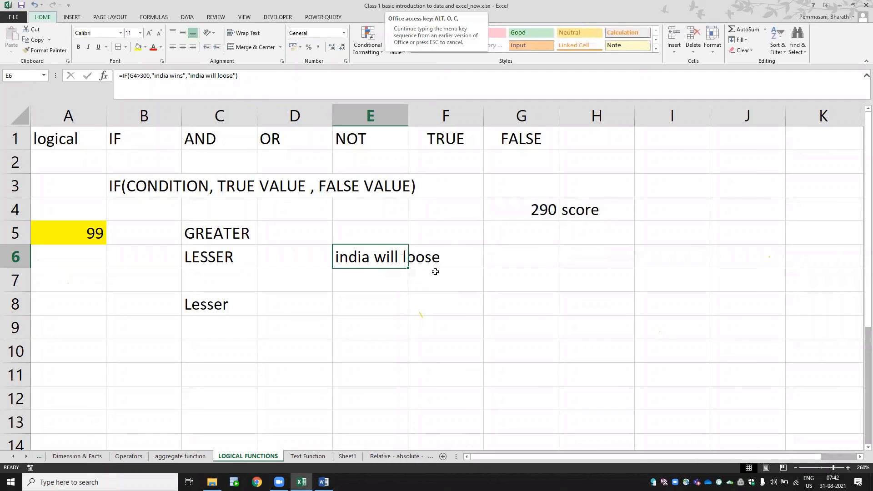
pyautogui.press('a')
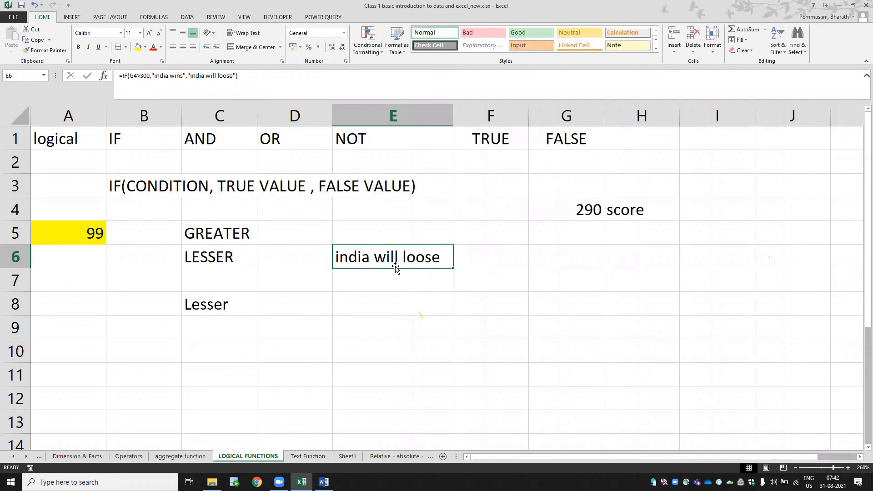
# - Open the IF formula in E6 to review its condition and its true and false values, and close it again
pyautogui.press('F2')
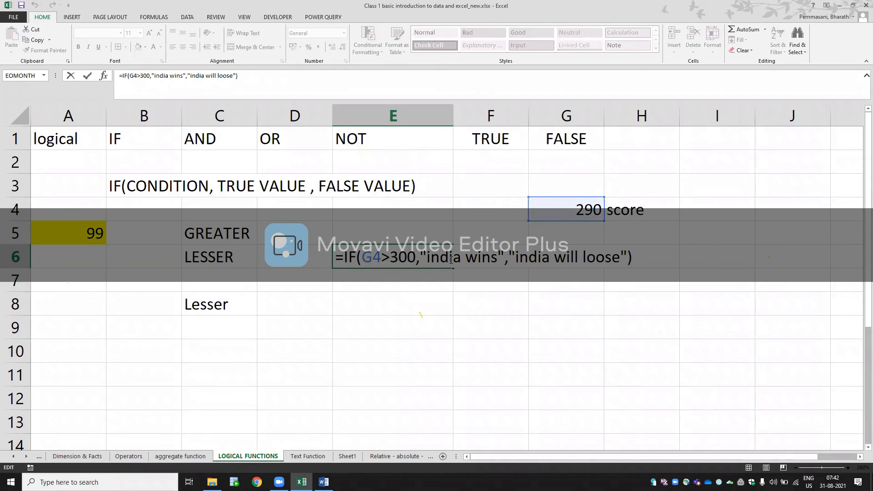
pyautogui.press('Return')
pyautogui.press('Up')
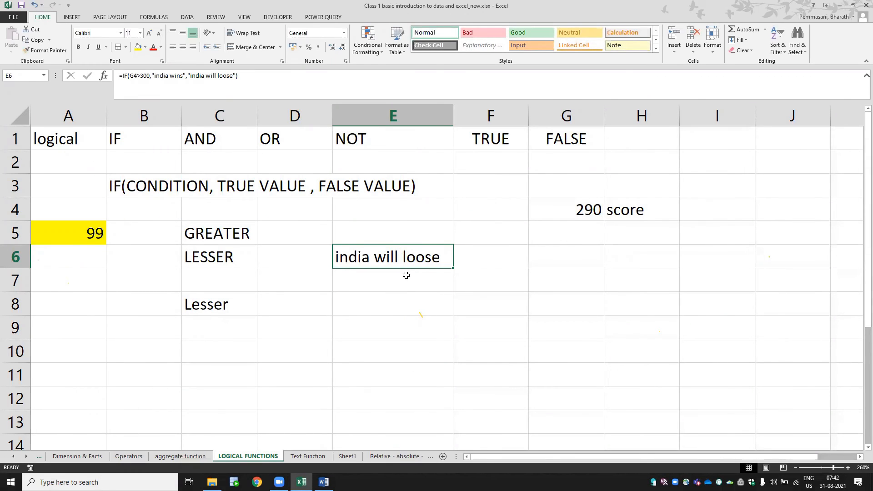
pyautogui.press('F2')
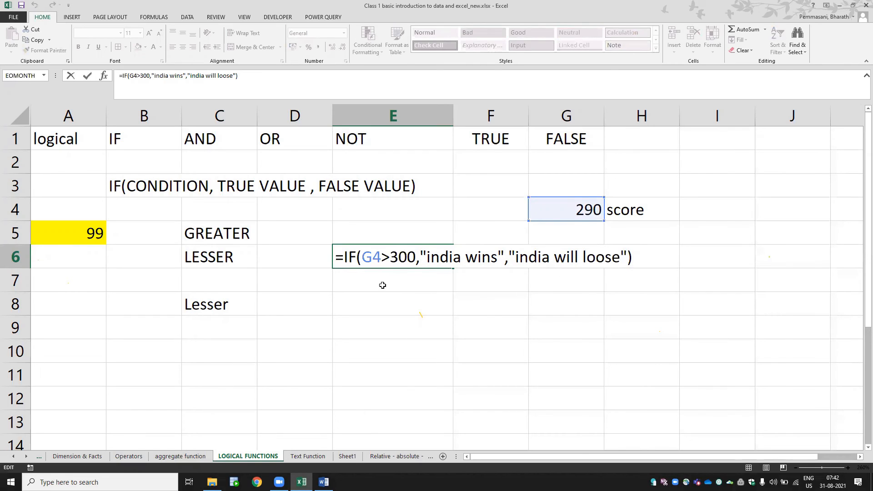
pyautogui.hotkey('ctrl', 'Return')
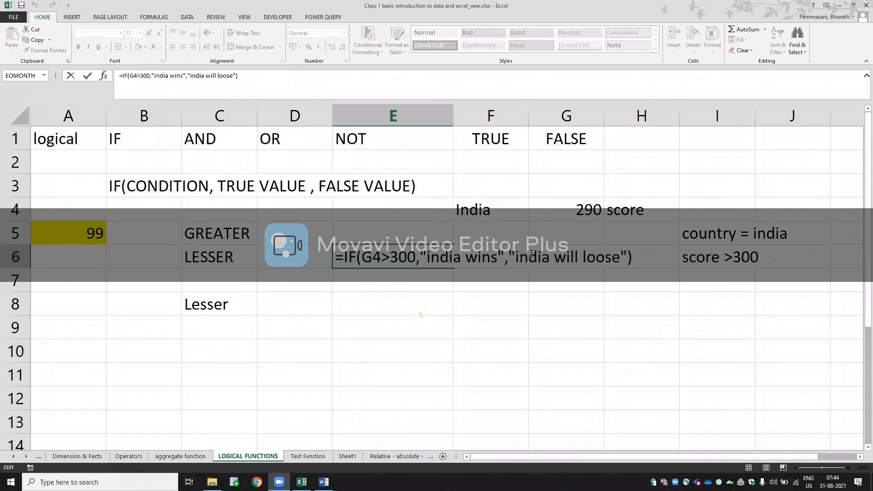
# - Examine the country in F4, the two conditions noted in I5 and I6, and the score in G4
pyautogui.press('Return')
pyautogui.click(490, 213)
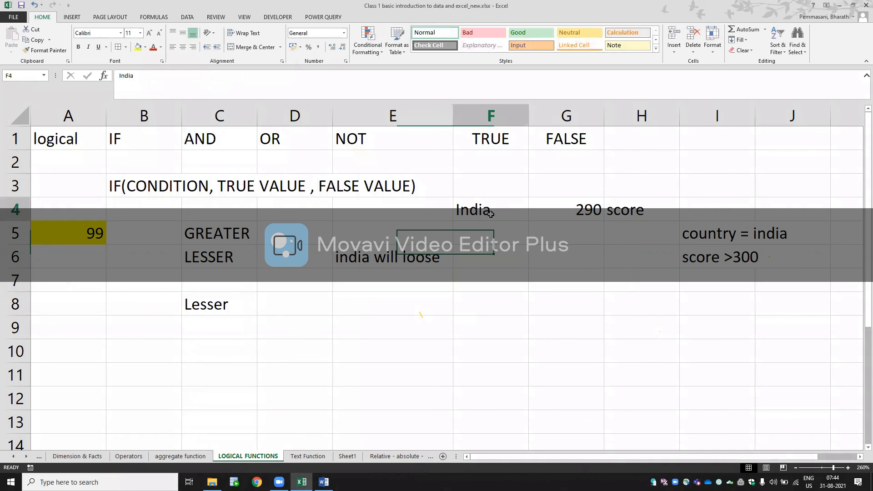
pyautogui.click(698, 235)
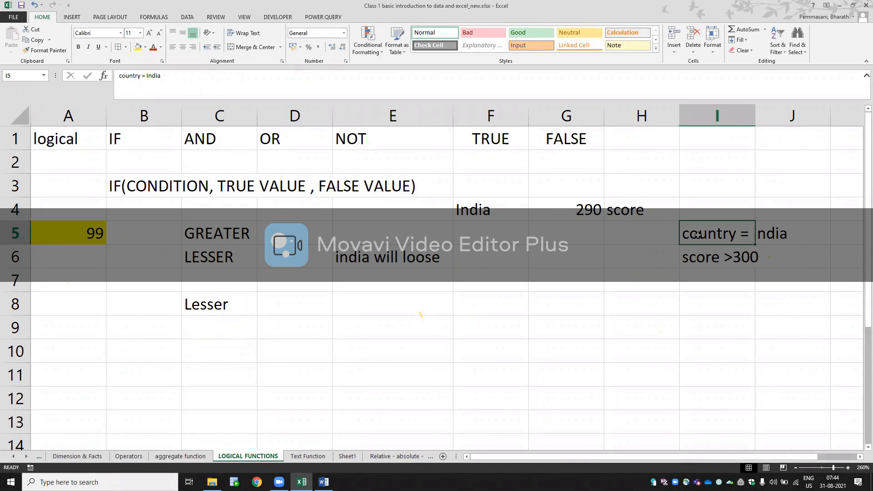
pyautogui.click(698, 258)
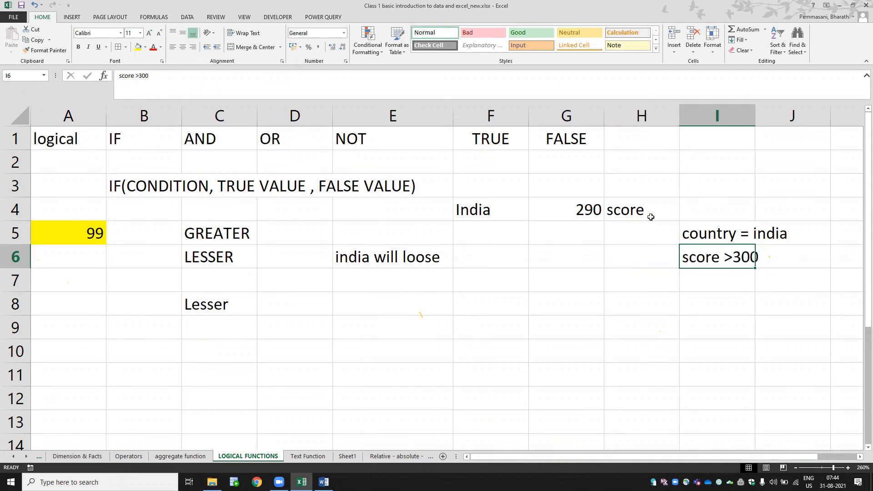
pyautogui.click(580, 209)
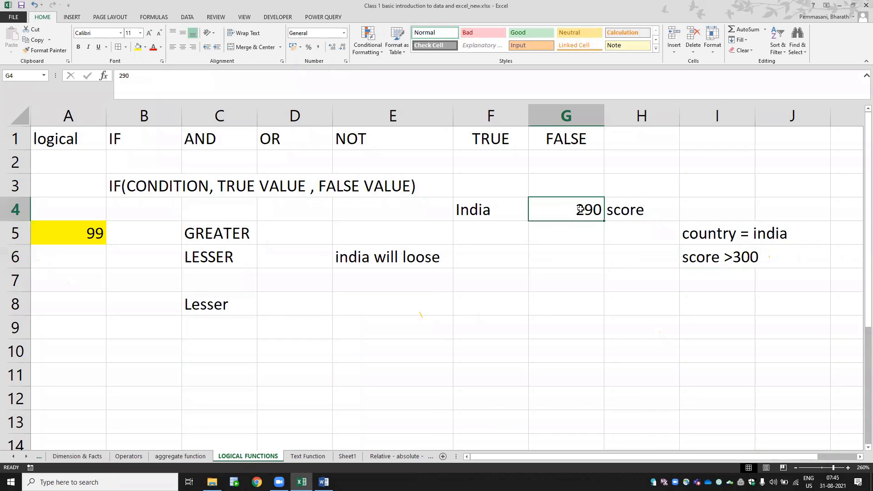
# - Inspect the single-condition IF formula in E6 for comparison with the country and score conditions, then exit editing
pyautogui.click(399, 255)
pyautogui.doubleClick(399, 255)
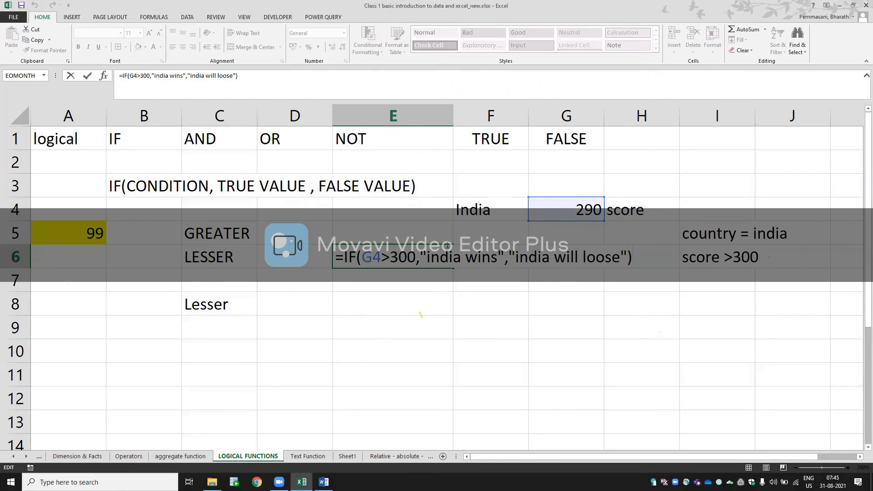
pyautogui.hotkey('ctrl', 'Return')
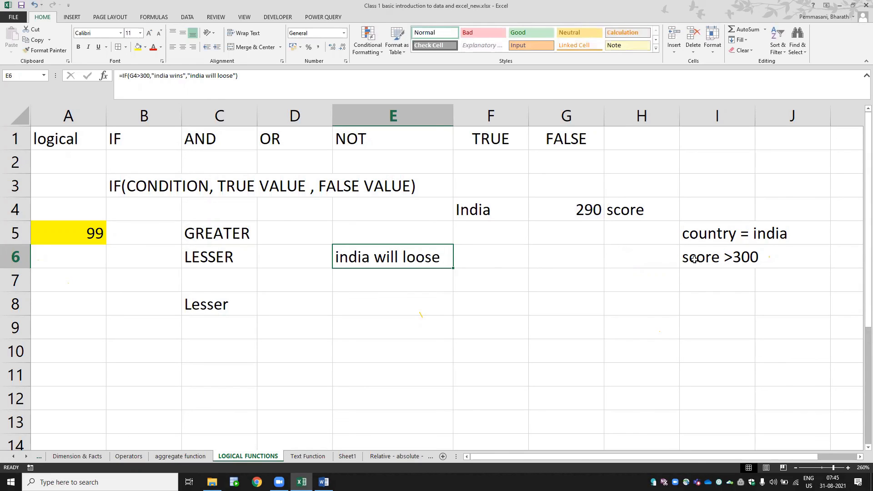
pyautogui.doubleClick(421, 252)
pyautogui.press('Escape')
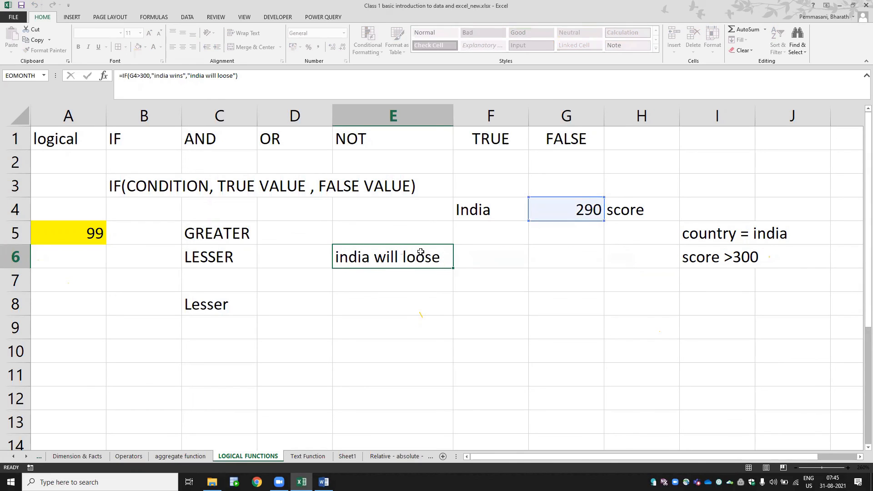
pyautogui.press('Return')
pyautogui.press('Return')
pyautogui.click(420, 252)
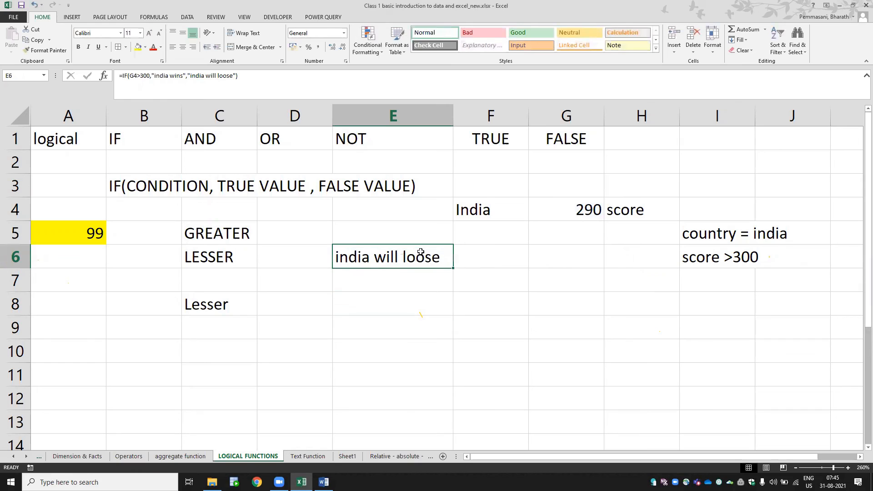
pyautogui.doubleClick(421, 252)
pyautogui.press('Escape')
pyautogui.doubleClick(421, 252)
pyautogui.press('Escape')
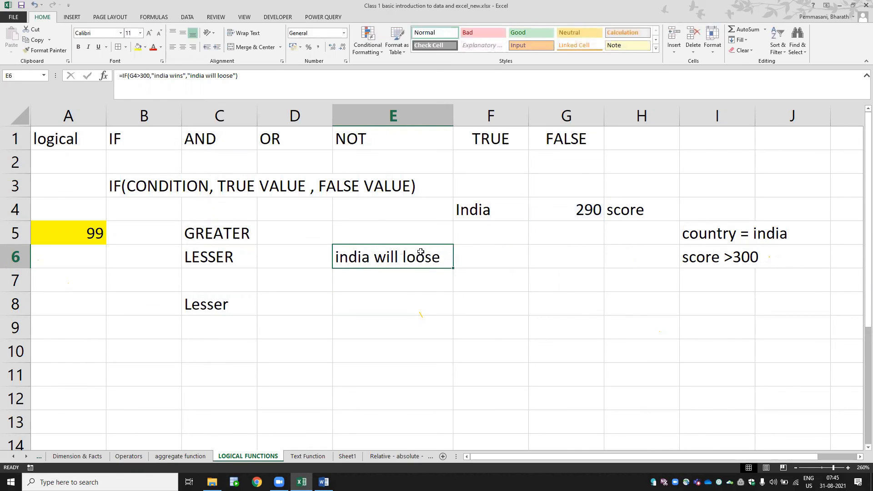